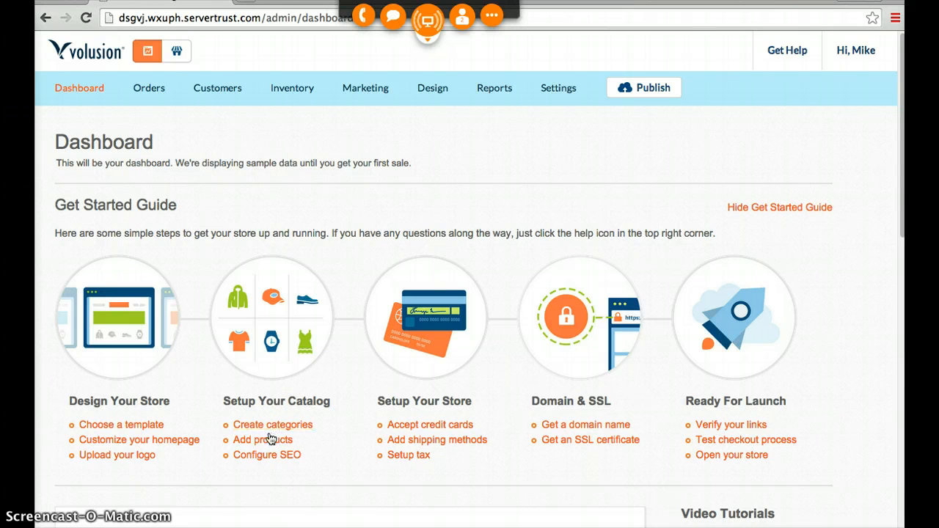
- Open the inventory categories and move BATH DECOR out of HOME DECOR to become its own top-level category in Nav Menu 1
mouse_move(282, 88)
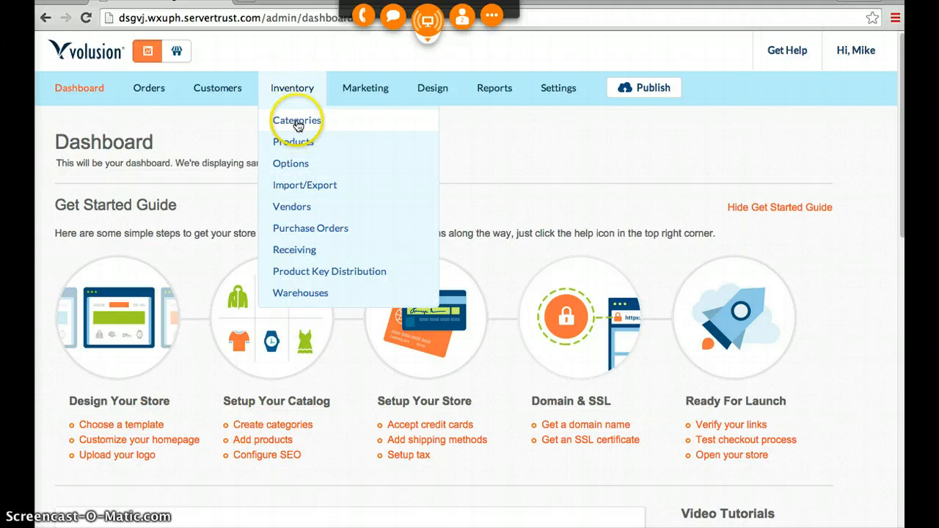
left_click(297, 124)
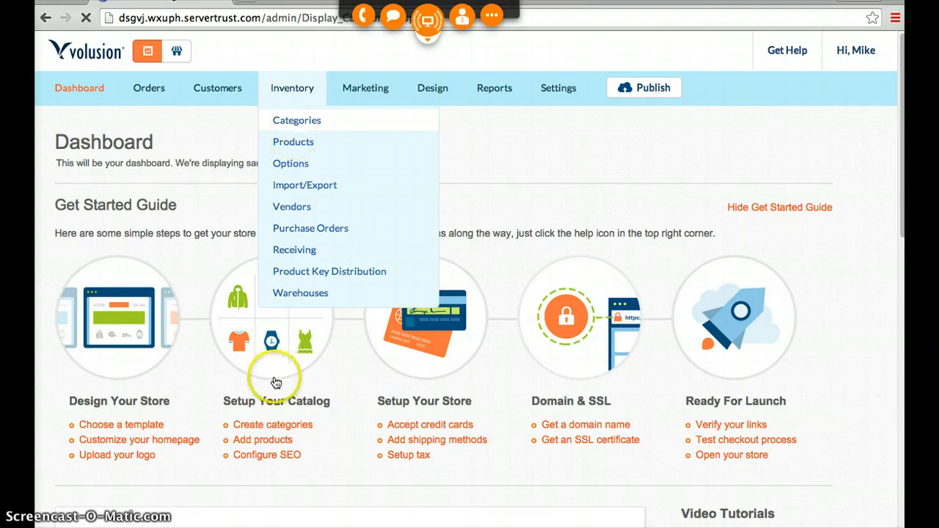
mouse_move(283, 89)
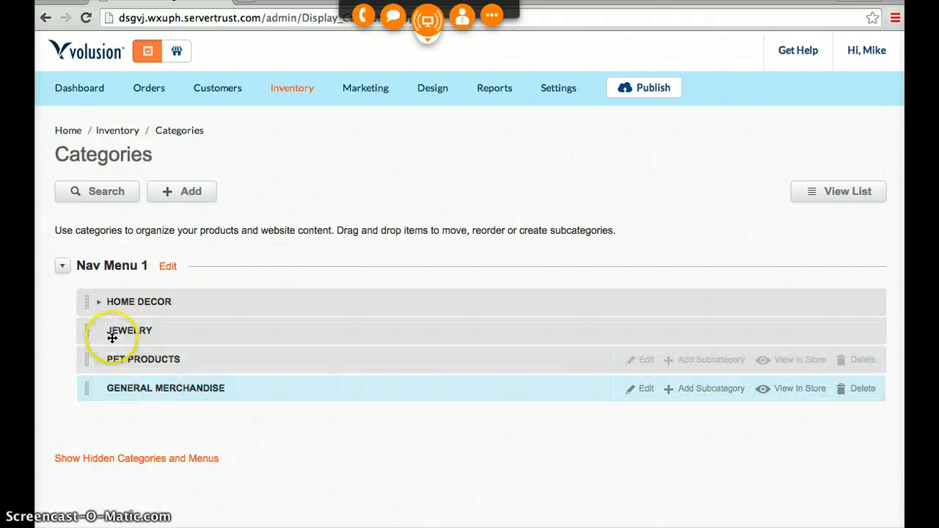
left_click(98, 301)
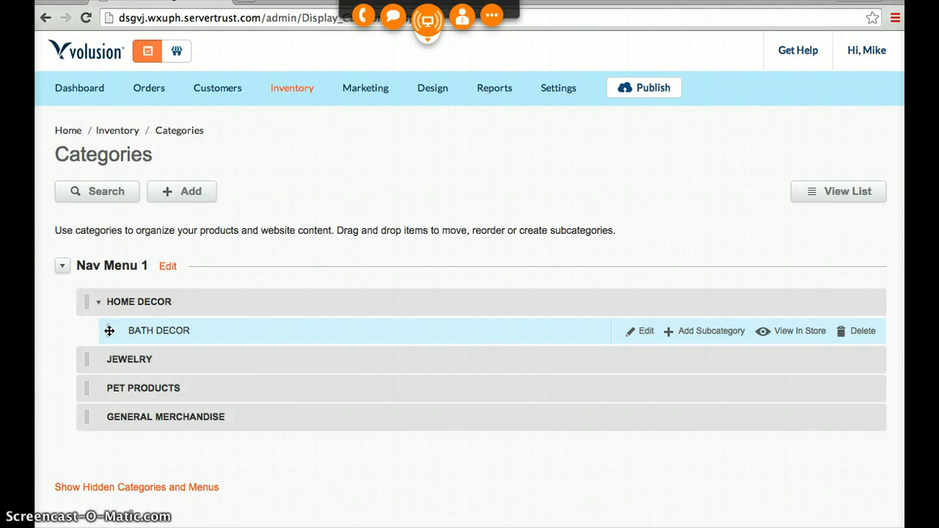
left_click_drag(107, 331, 119, 353)
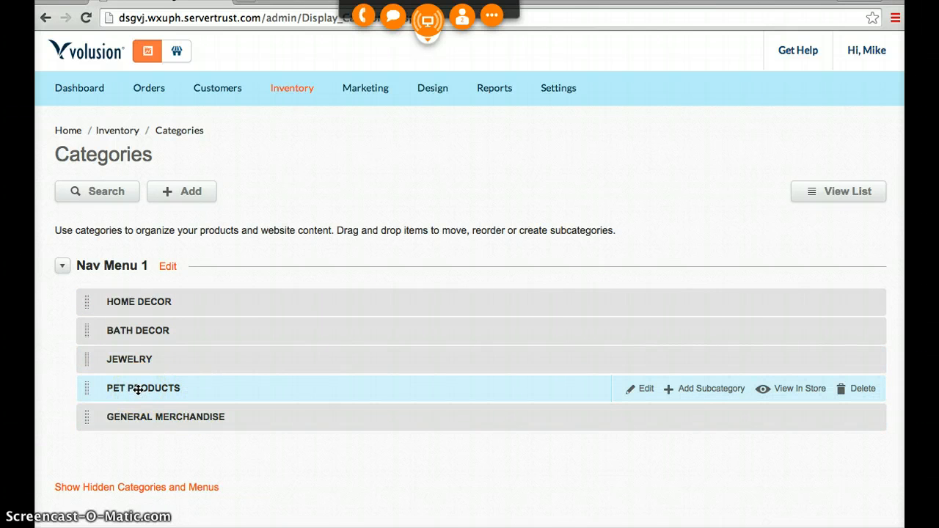
- Delete the JEWELRY category from Nav Menu 1, using the option to delete this category only
left_click_drag(136, 392, 528, 350)
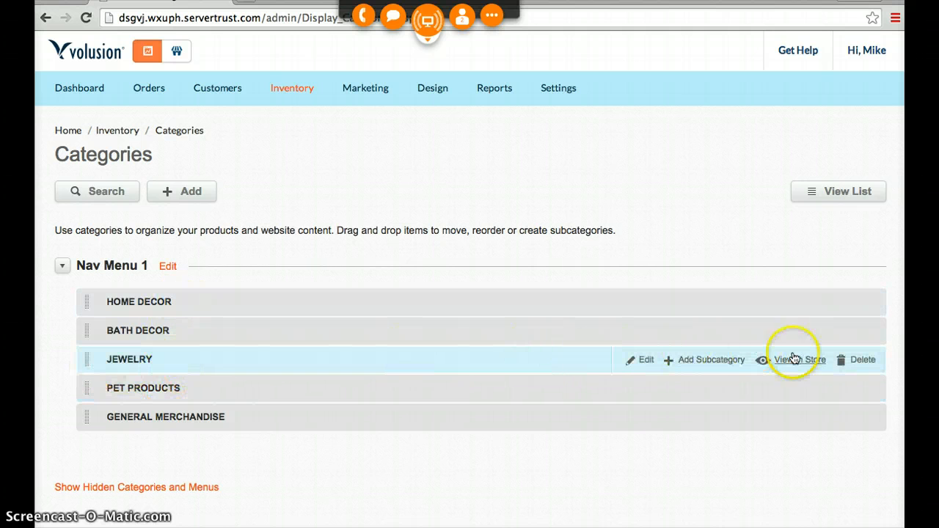
left_click(863, 360)
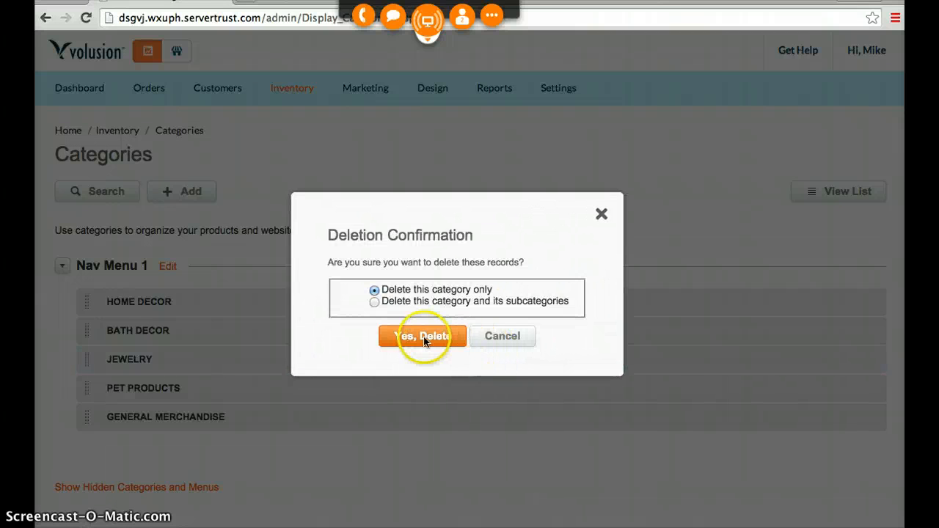
left_click(423, 341)
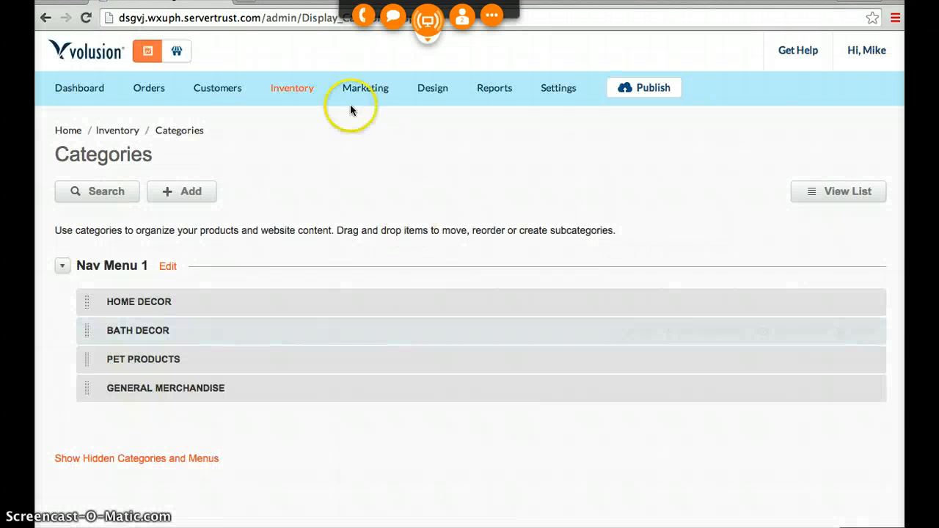
- Open the inventory's product catalogue and switch it from the grid view to the list view
mouse_move(286, 88)
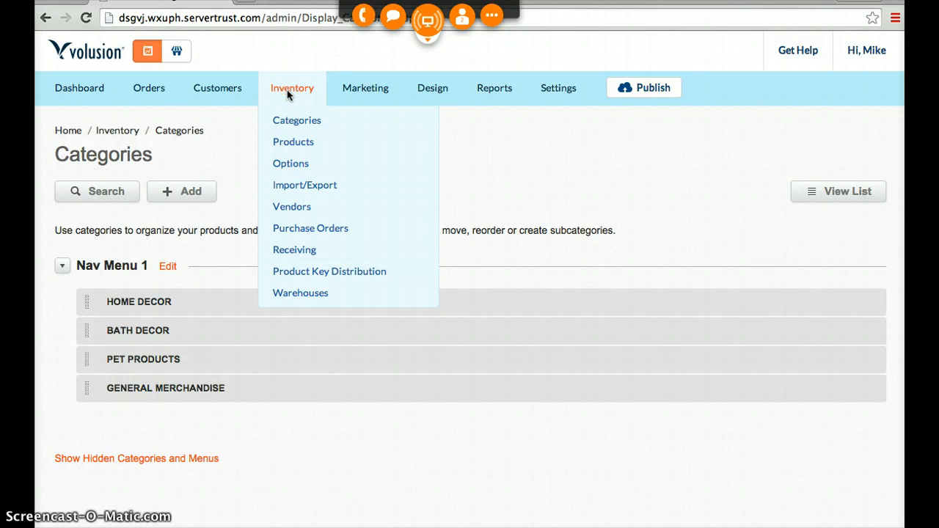
left_click(294, 146)
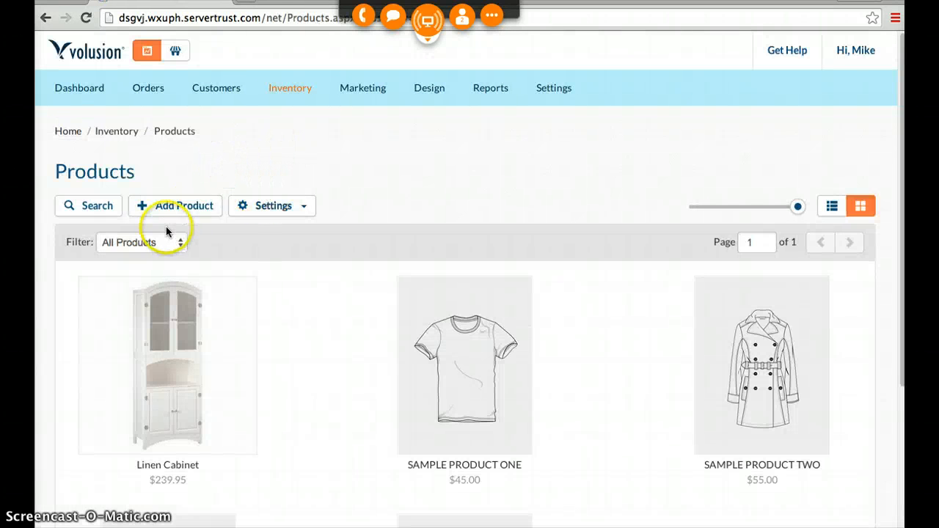
left_click(177, 212)
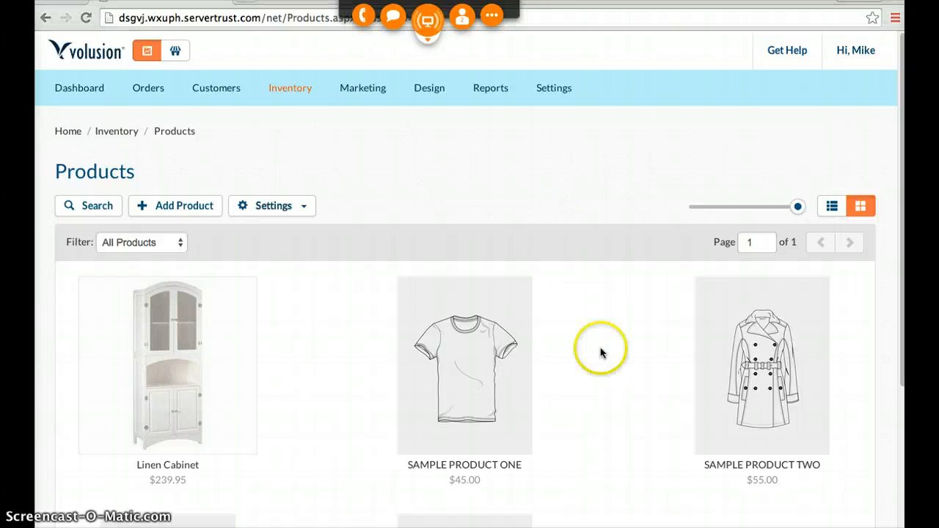
left_click(601, 385)
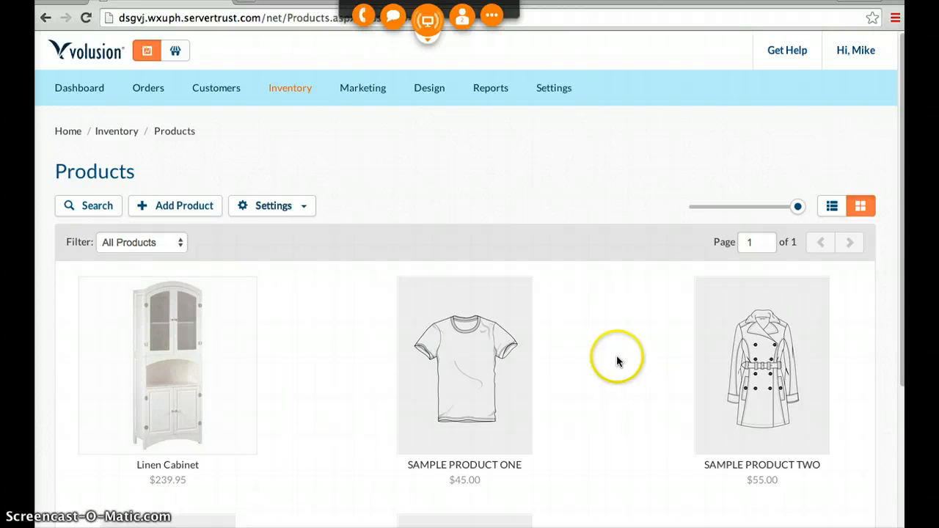
scroll(616, 355, "down", 3)
scroll(617, 355, "up", 3)
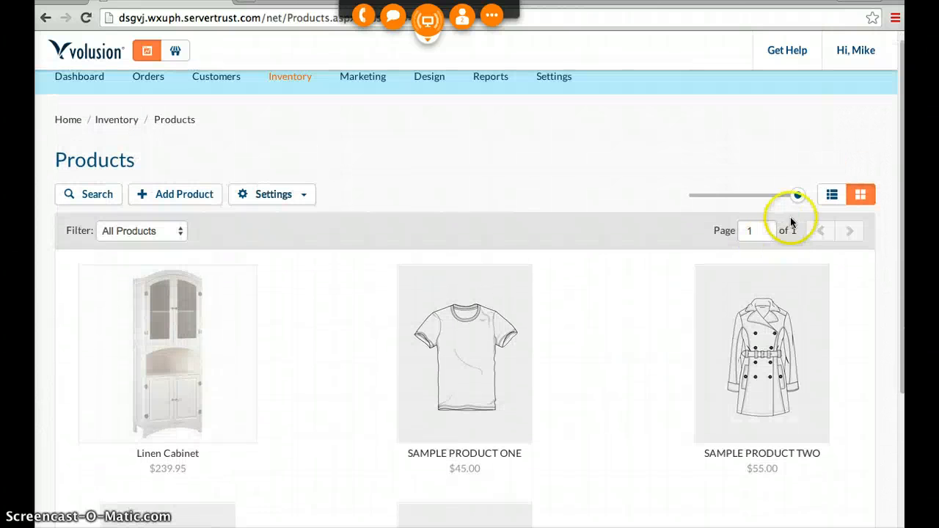
left_click(831, 195)
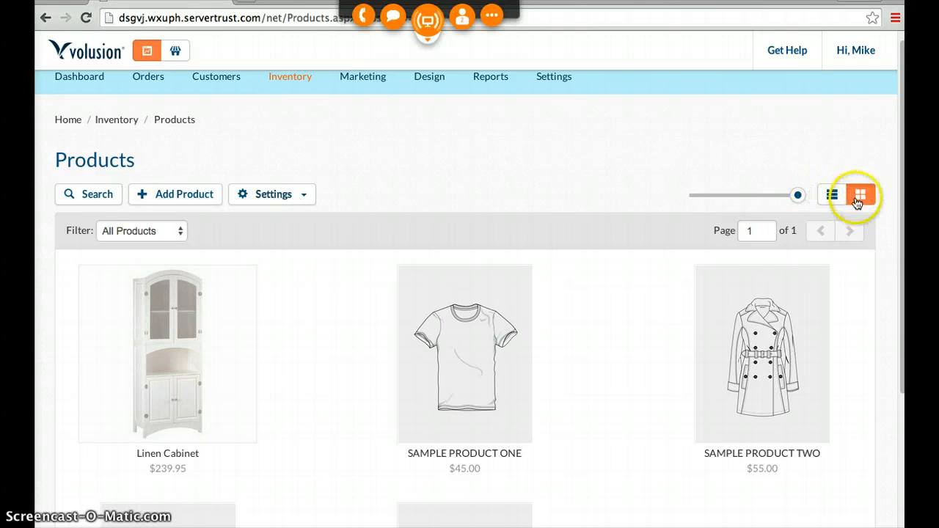
left_click(832, 196)
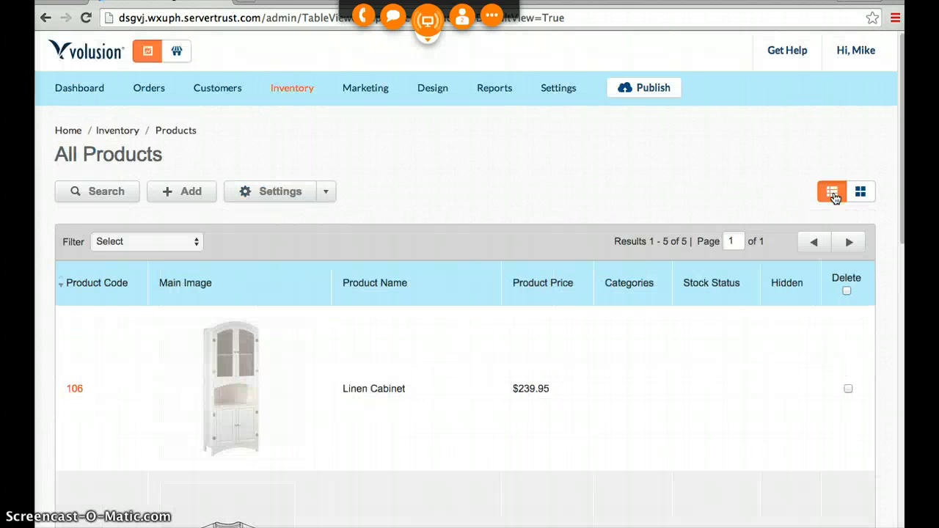
- Delete the four sample products from the product list, keeping only the Linen Cabinet
scroll(602, 314, "down", 1)
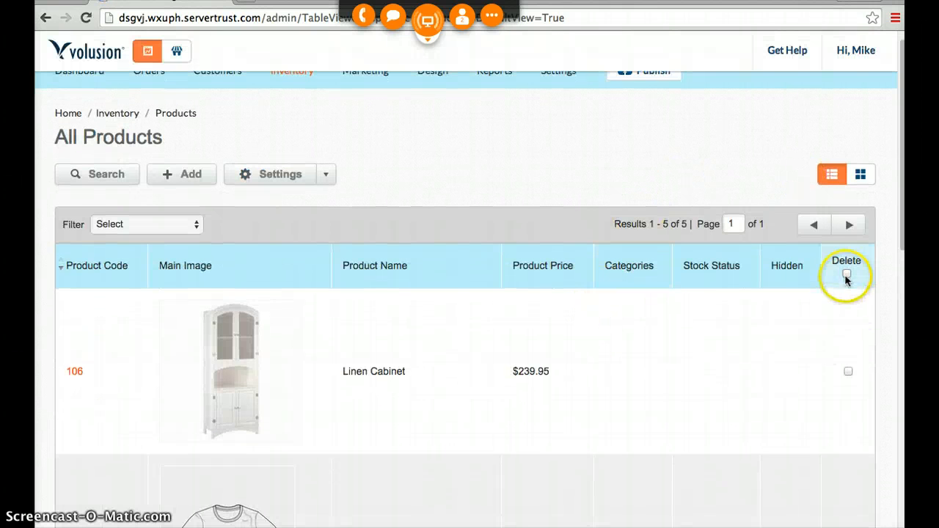
left_click(846, 274)
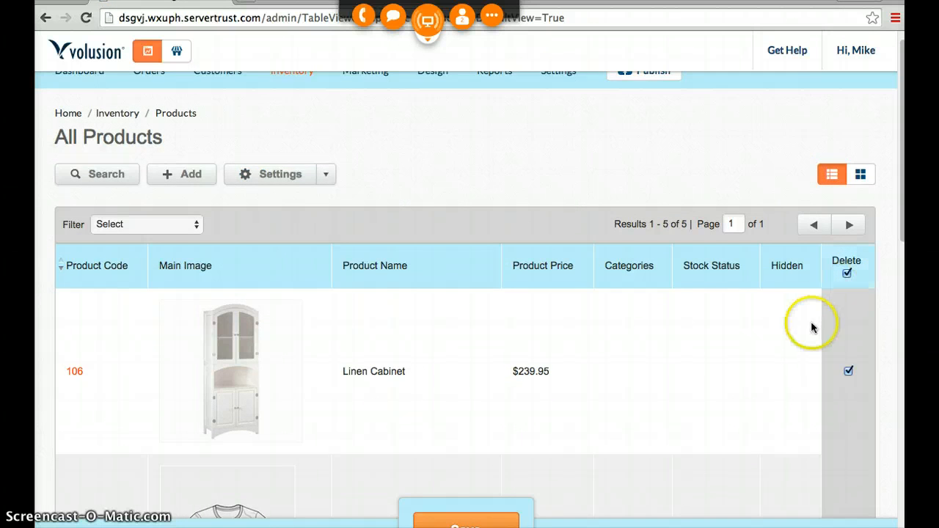
scroll(812, 330, "down", 3)
left_click(848, 234)
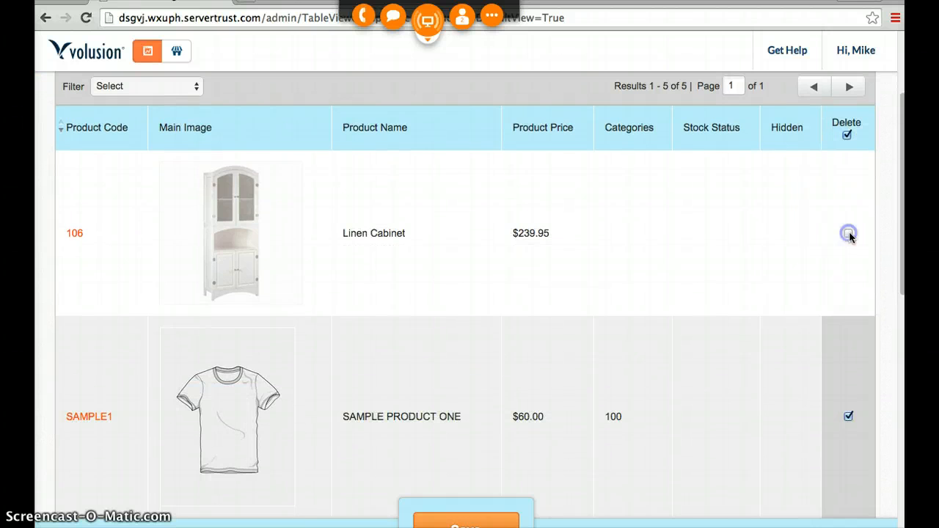
scroll(624, 305, "down", 12)
scroll(394, 327, "down", 2)
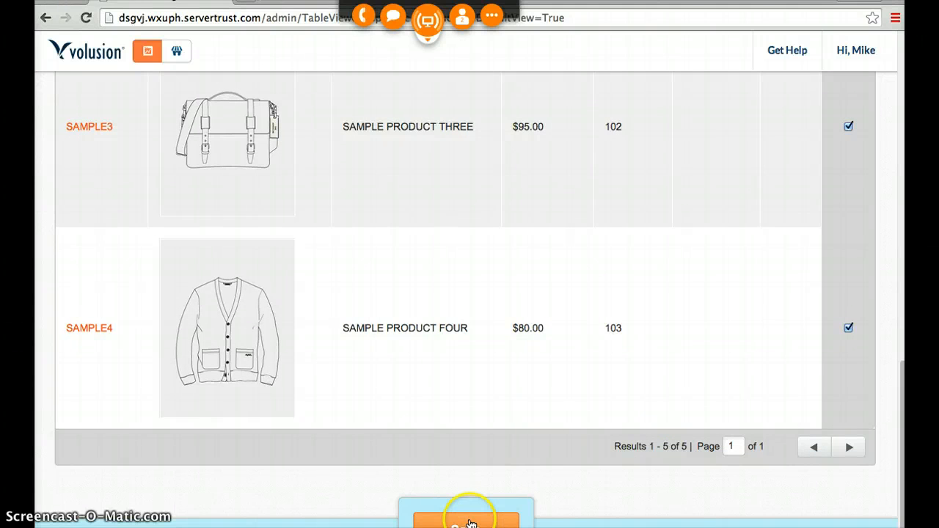
left_click(467, 523)
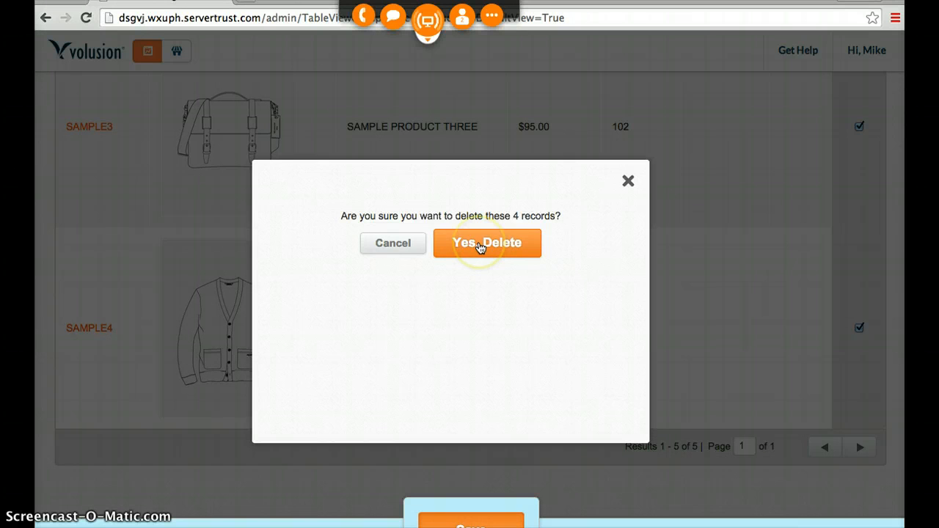
left_click(480, 247)
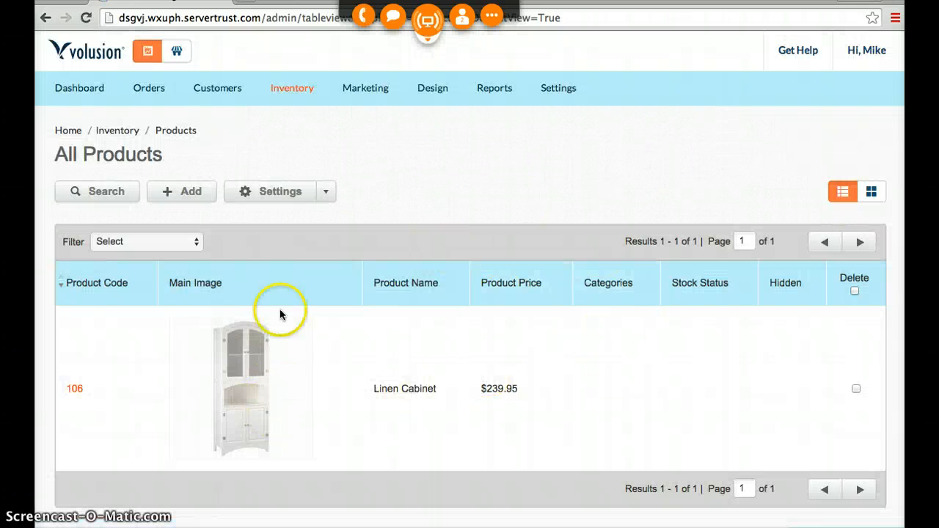
- Start adding a new product, dismiss the calendar reminder and return to the blank product form
left_click(182, 194)
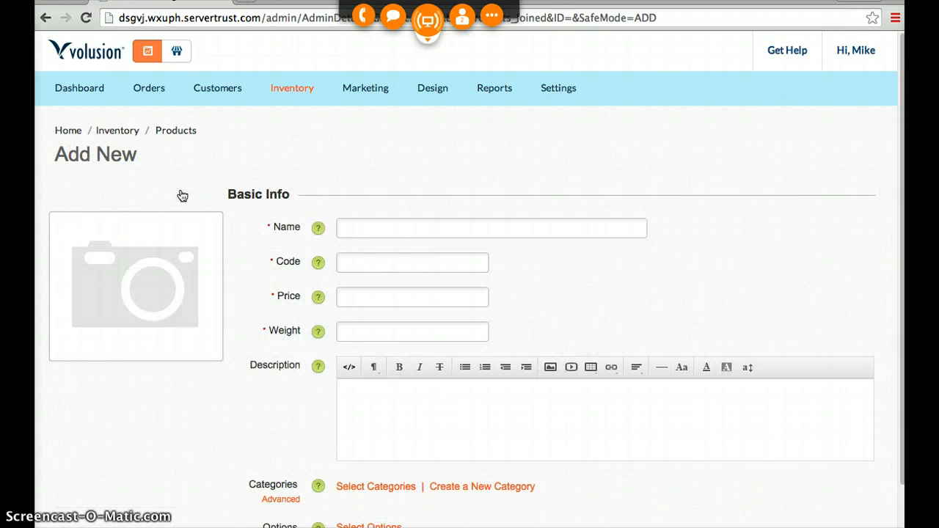
left_click(376, 229)
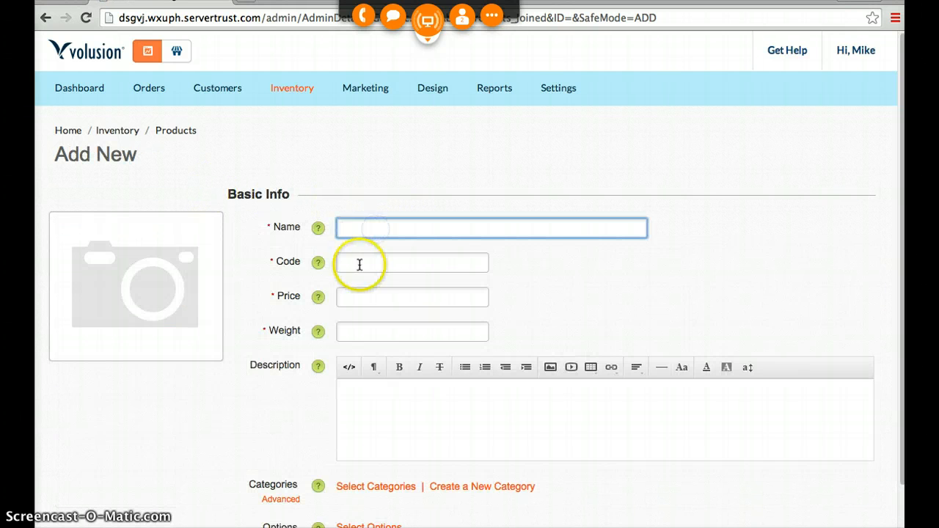
left_click(356, 265)
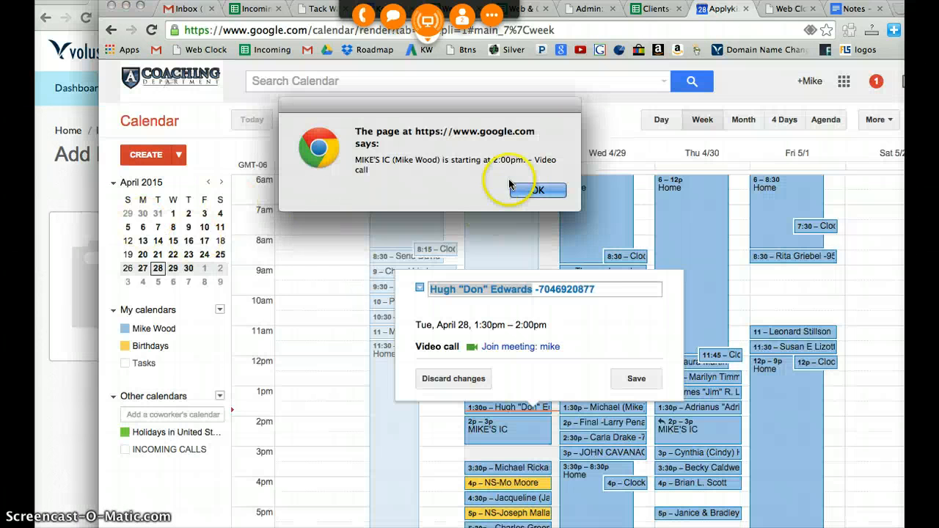
left_click(536, 189)
left_click(73, 190)
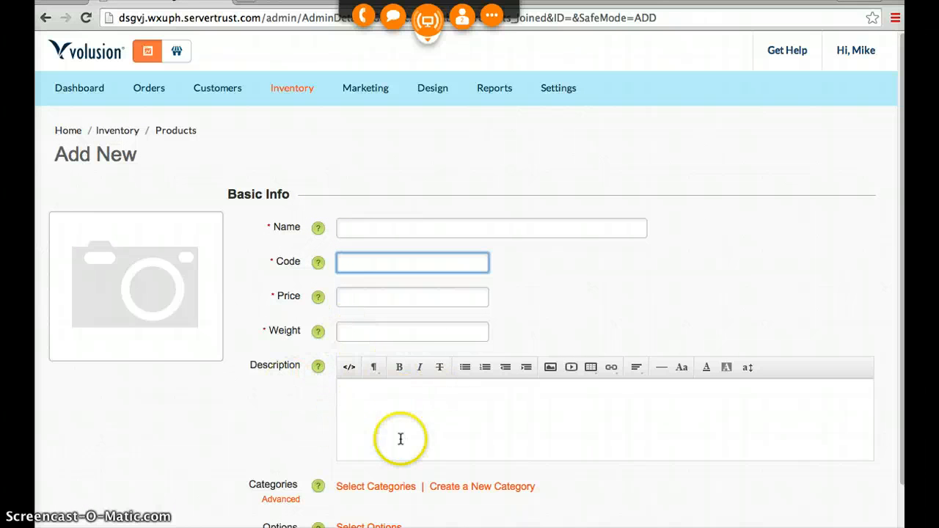
- Expand the new product's Advanced Info and open its Product Descriptions settings
scroll(319, 381, "down", 1)
scroll(319, 382, "down", 3)
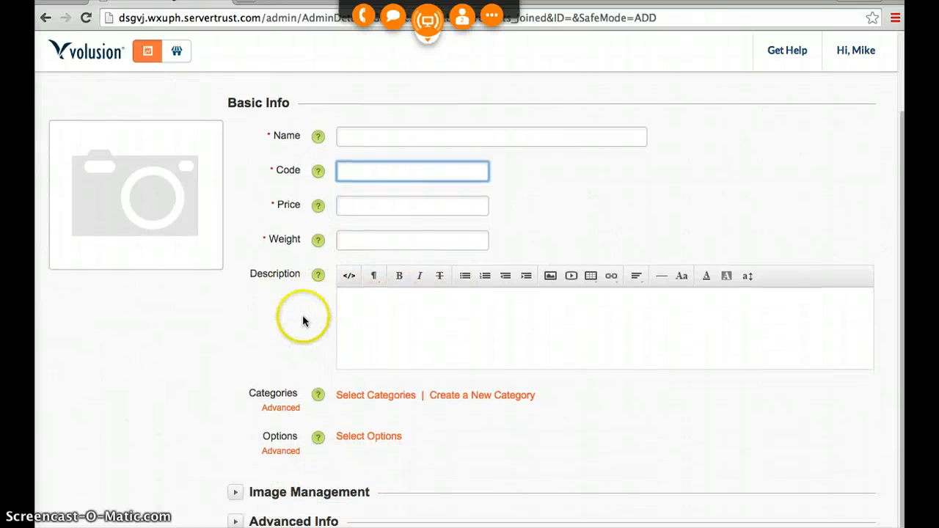
left_click(273, 521)
scroll(278, 384, "down", 6)
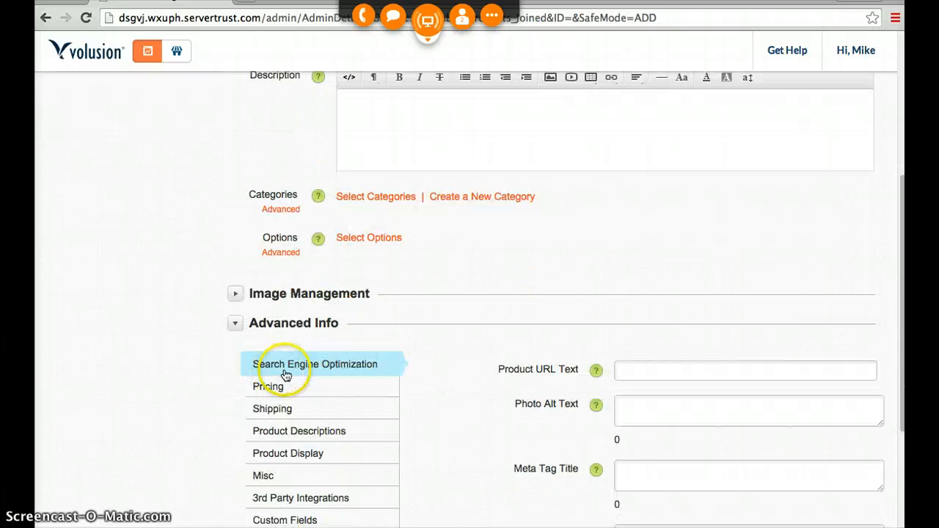
scroll(286, 375, "down", 4)
left_click(333, 290)
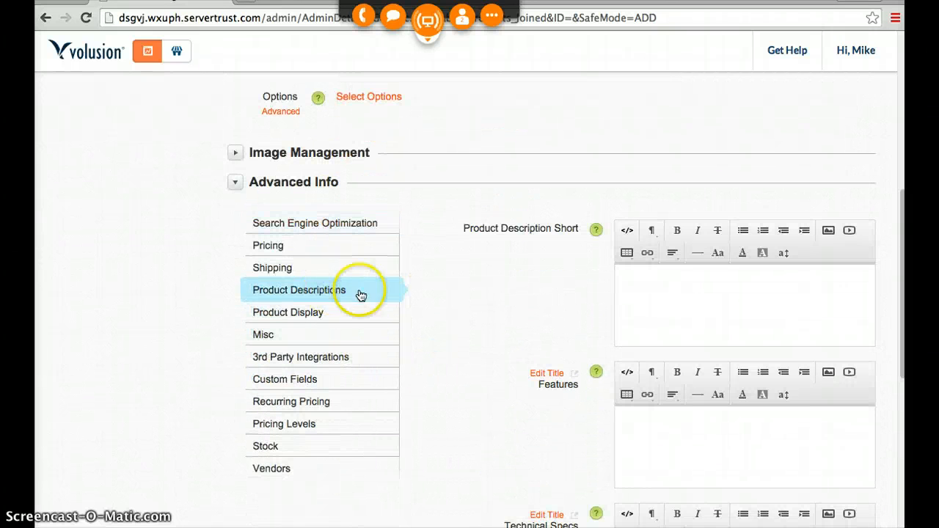
- Examine the new product's description fields: Product Description Short, Features, Technical Specs and Extended Information
left_click_drag(461, 229, 574, 227)
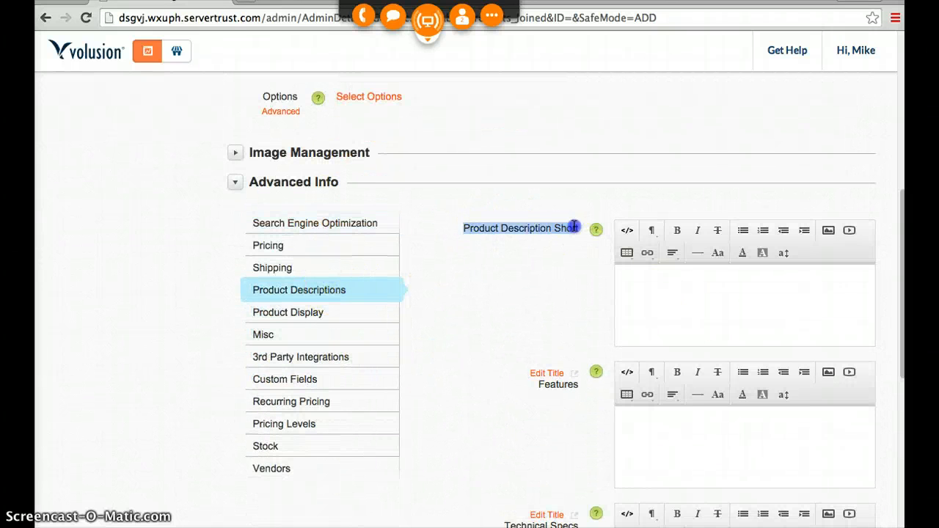
left_click(658, 283)
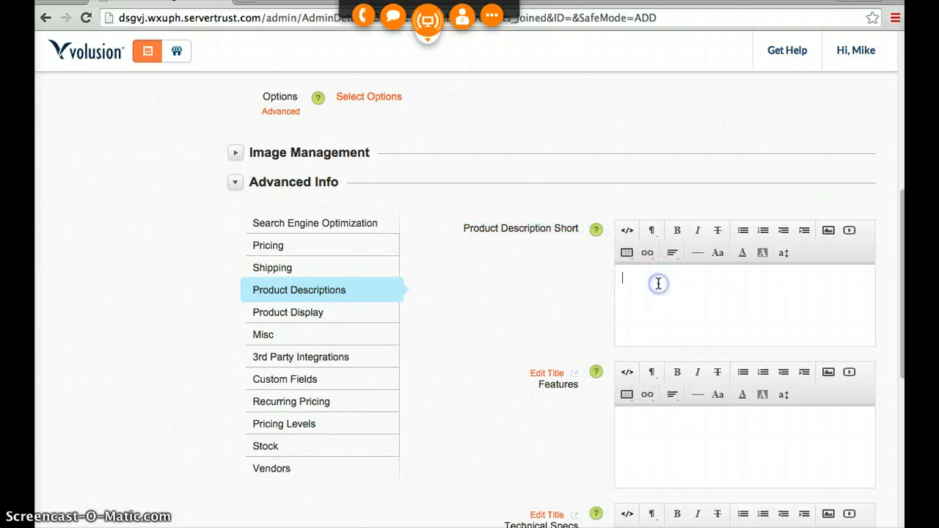
left_click(657, 285)
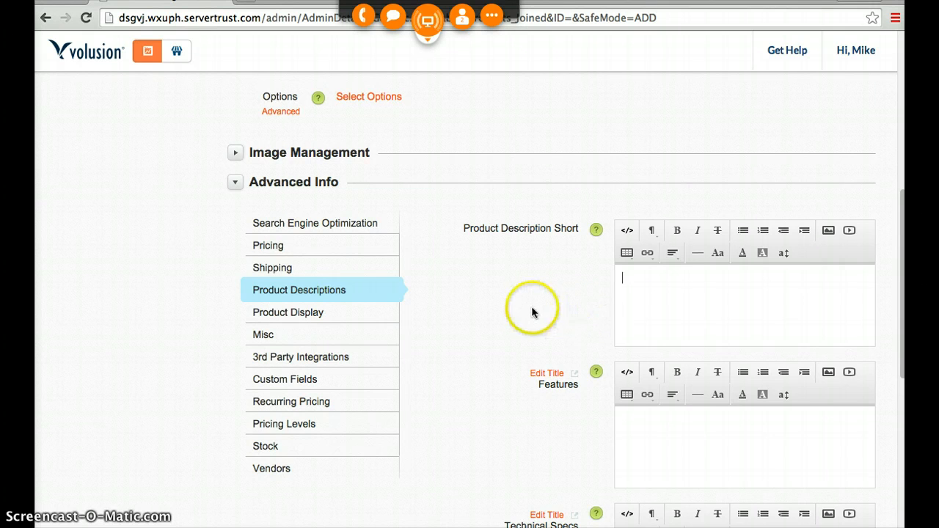
scroll(531, 309, "down", 3)
left_click(657, 334)
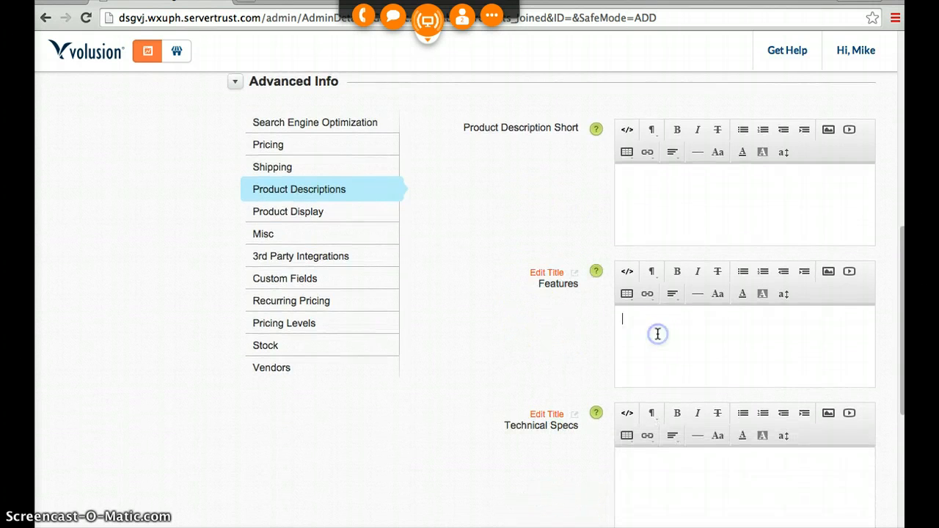
scroll(657, 333, "down", 4)
left_click(648, 306)
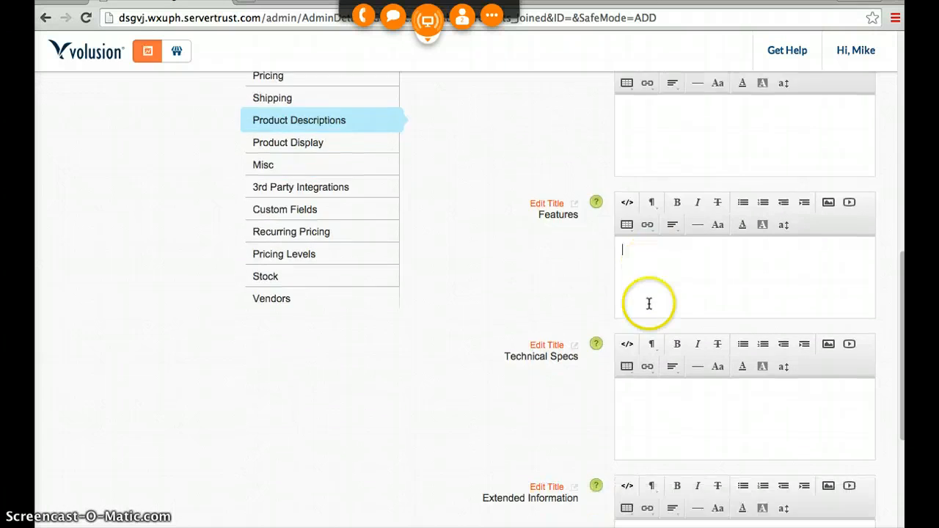
left_click(640, 317)
scroll(576, 314, "down", 6)
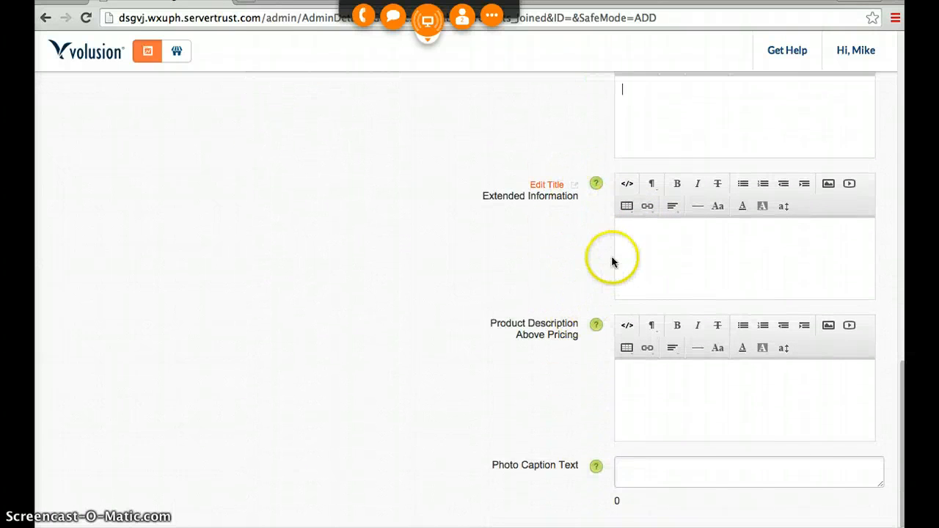
left_click(642, 235)
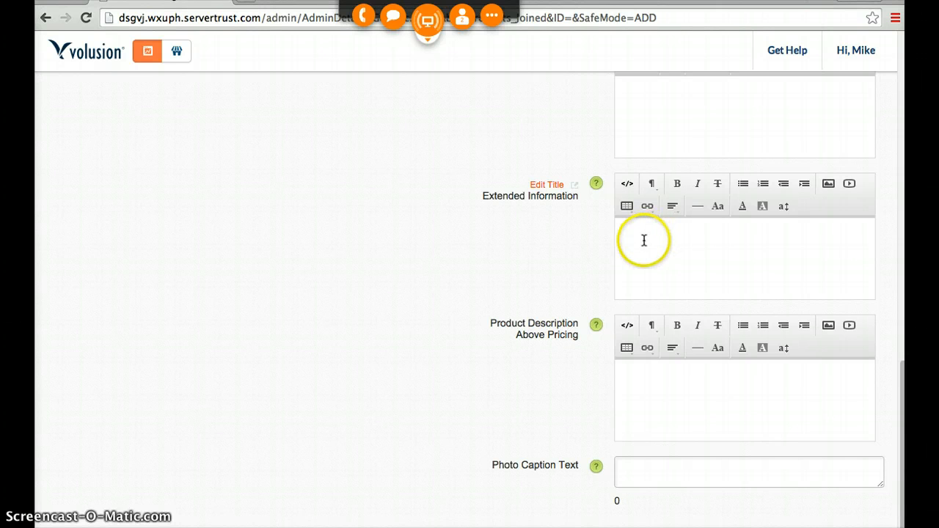
- Enter "This is the primary product description area." as the Product Description Above Pricing and try to save the new product
scroll(587, 315, "down", 1)
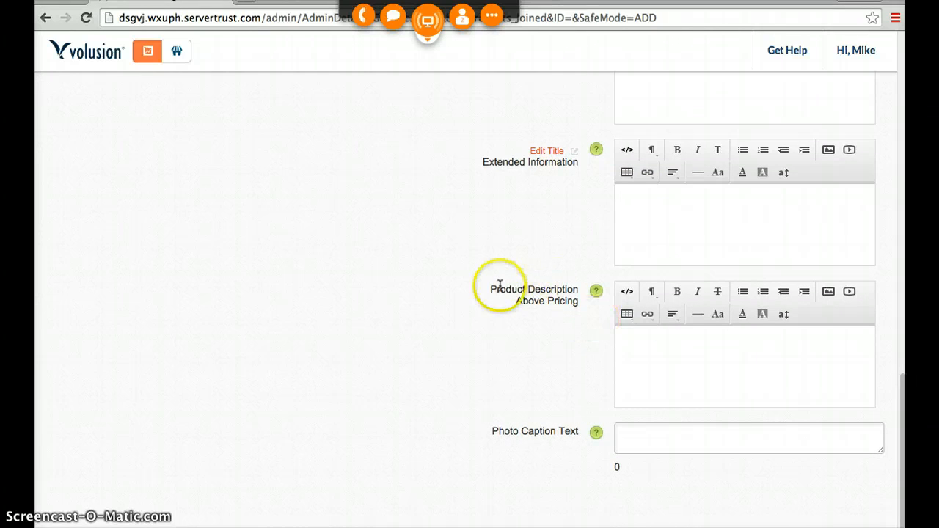
left_click_drag(492, 289, 585, 300)
left_click(660, 350)
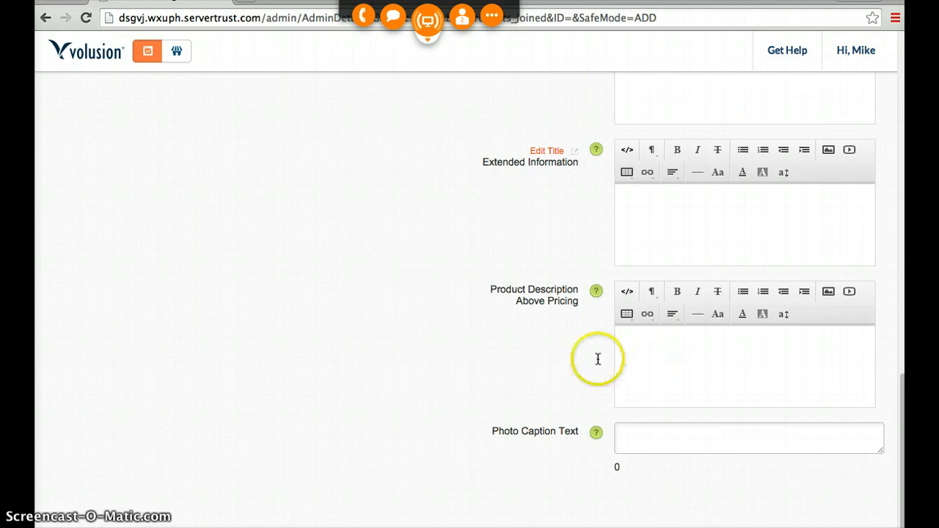
left_click(760, 357)
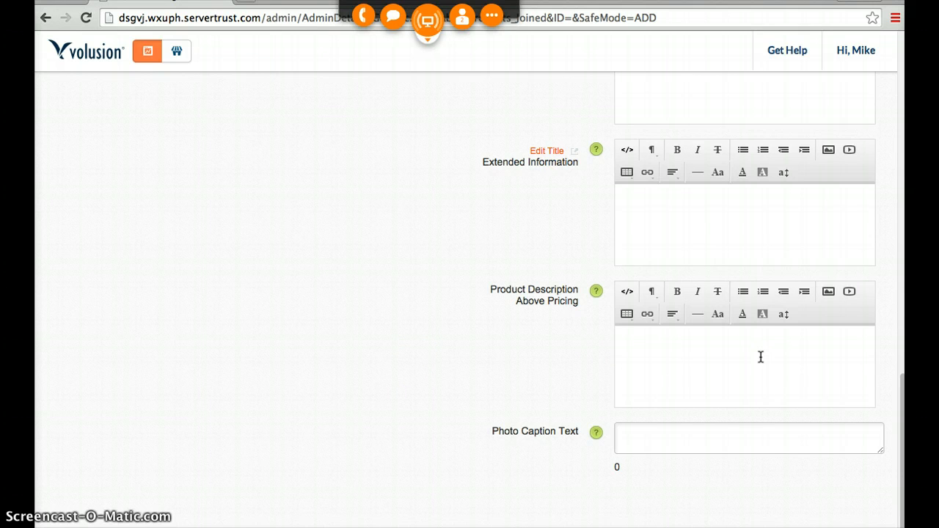
type("Thi")
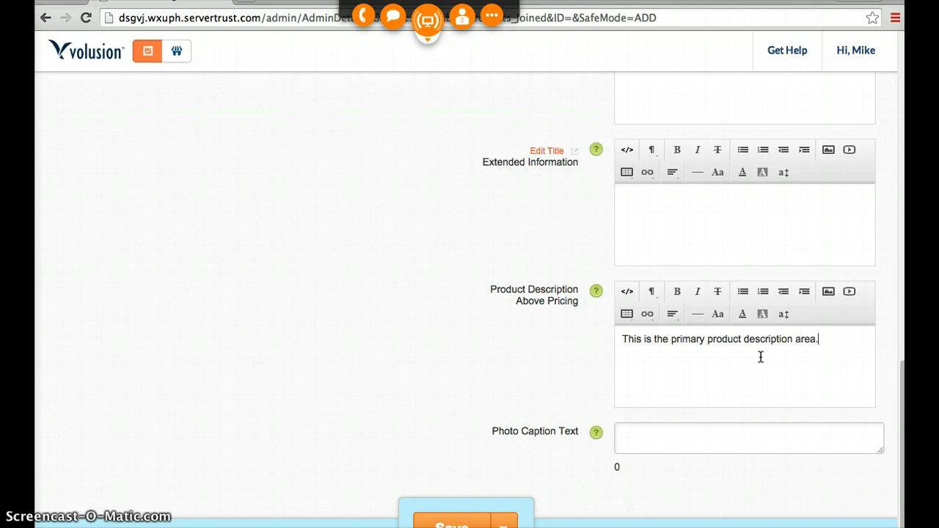
left_click(449, 522)
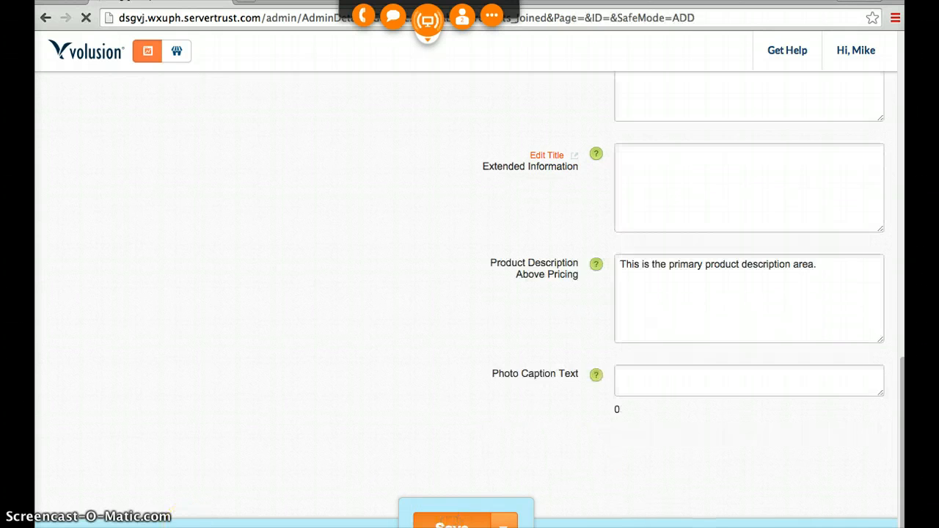
left_click(569, 295)
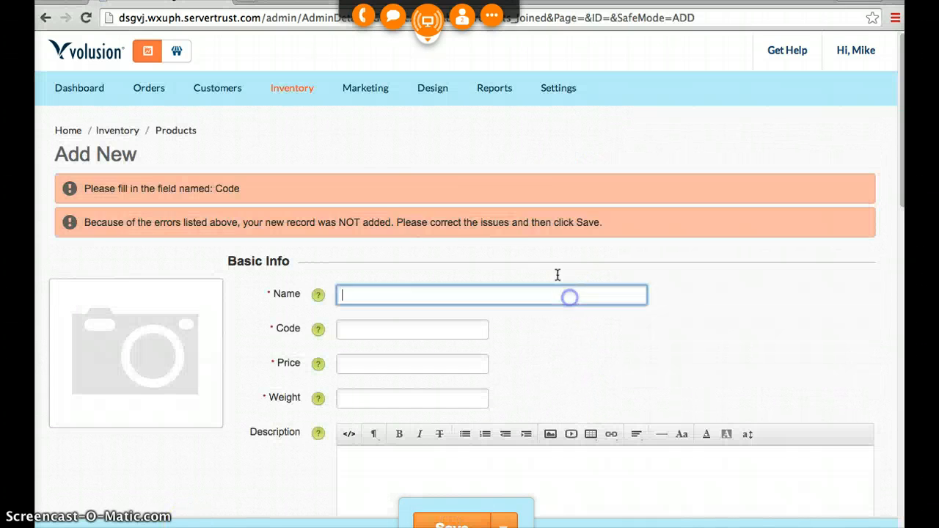
- Switch to the Eastwind wholesale gifts site and examine its category list and featured products on the home page
left_click(246, 0)
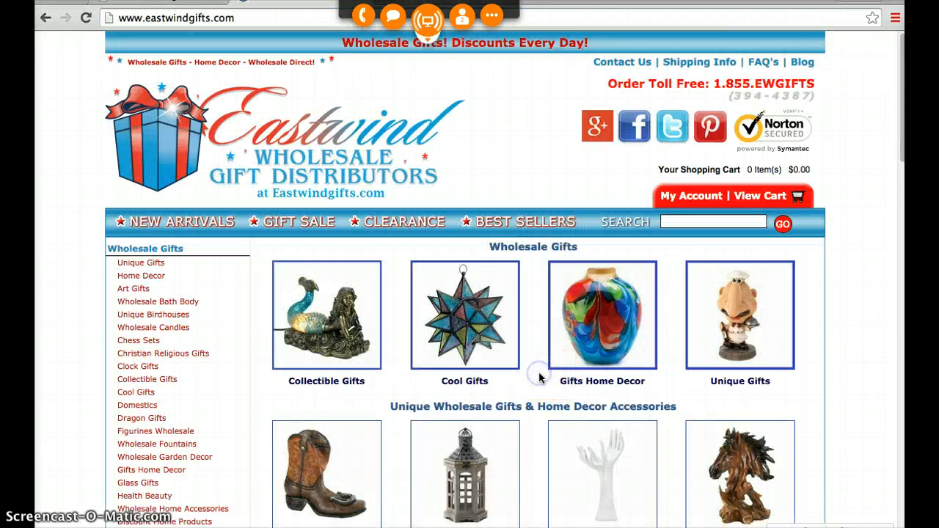
left_click(536, 377)
scroll(537, 377, "down", 3)
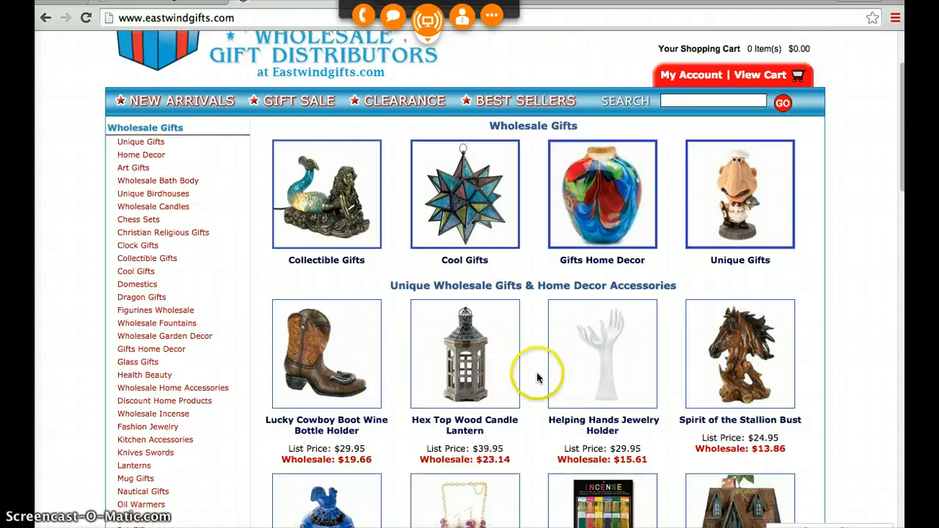
scroll(523, 382, "down", 3)
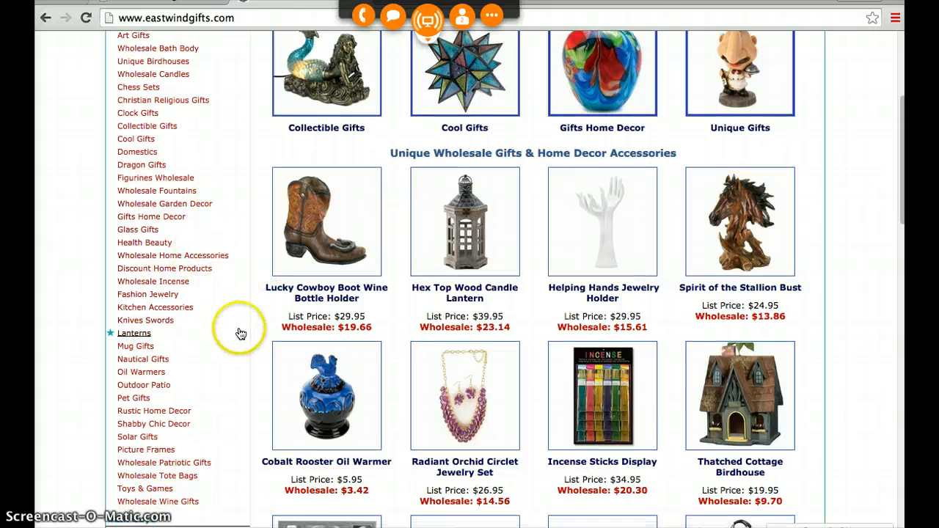
scroll(240, 334, "down", 2)
scroll(240, 334, "up", 1)
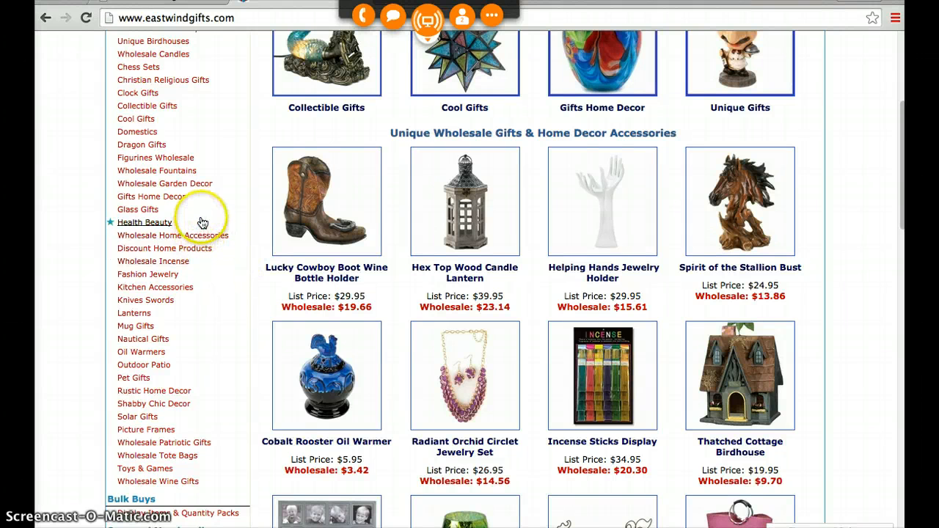
scroll(229, 209, "up", 3)
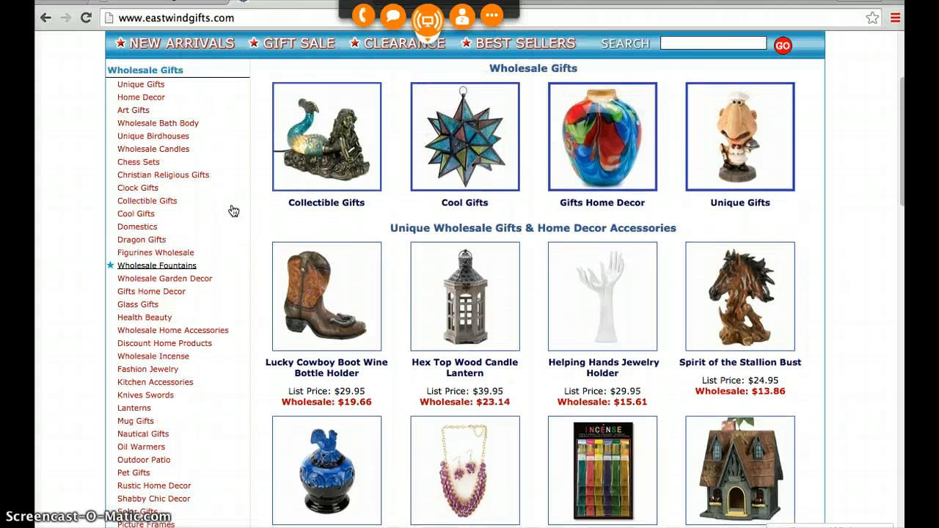
scroll(233, 212, "up", 3)
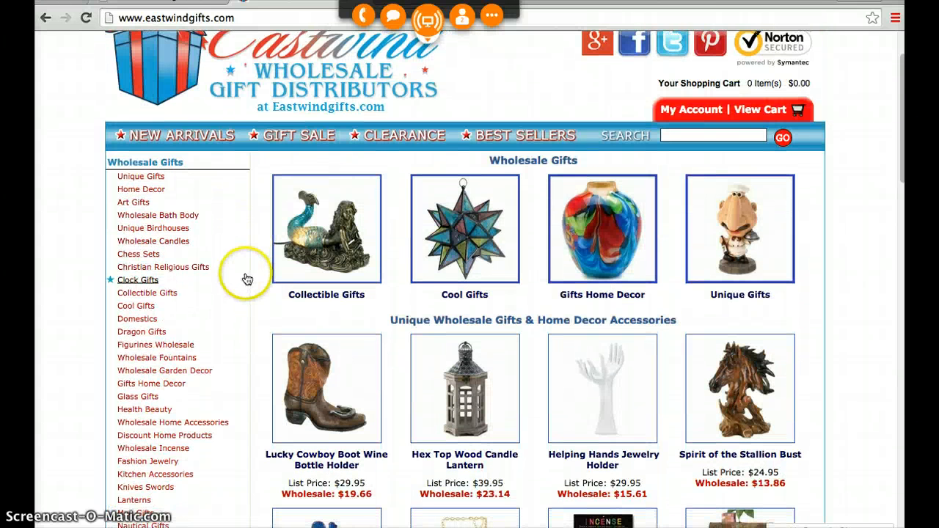
scroll(207, 368, "down", 1)
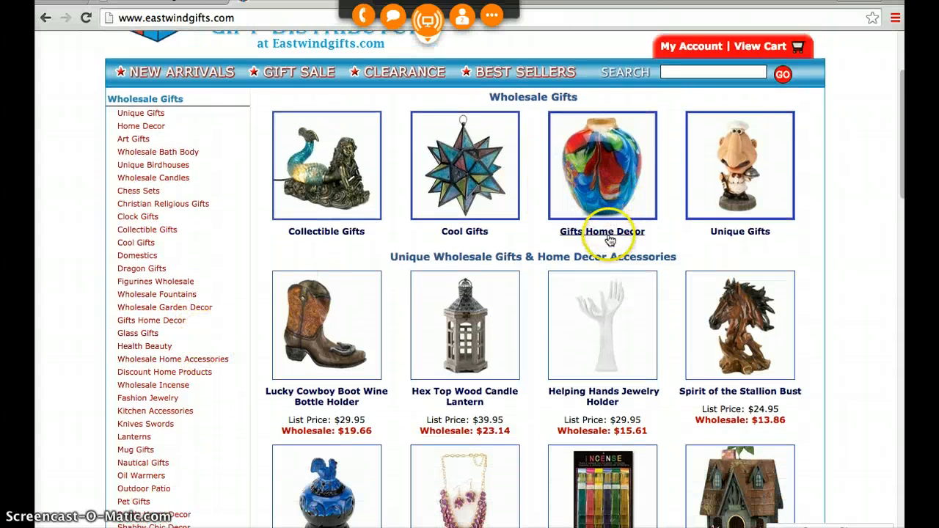
- Open Eastwind's Gifts Home Decor category and look through its products for category ideas
left_click(609, 240)
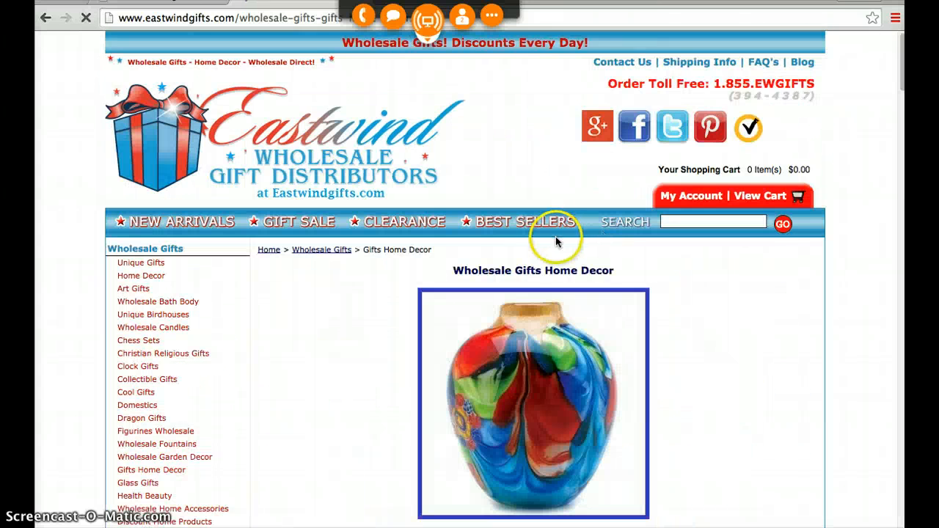
scroll(314, 308, "down", 5)
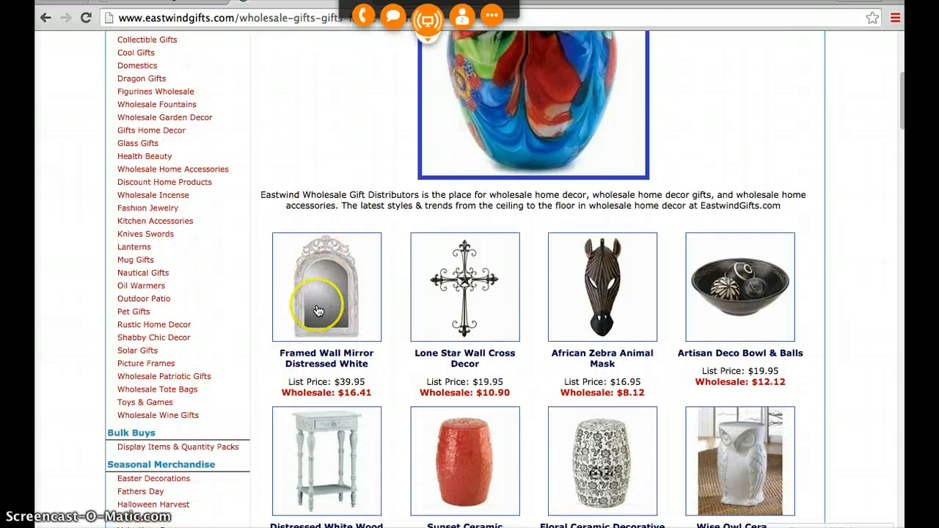
scroll(318, 310, "down", 1)
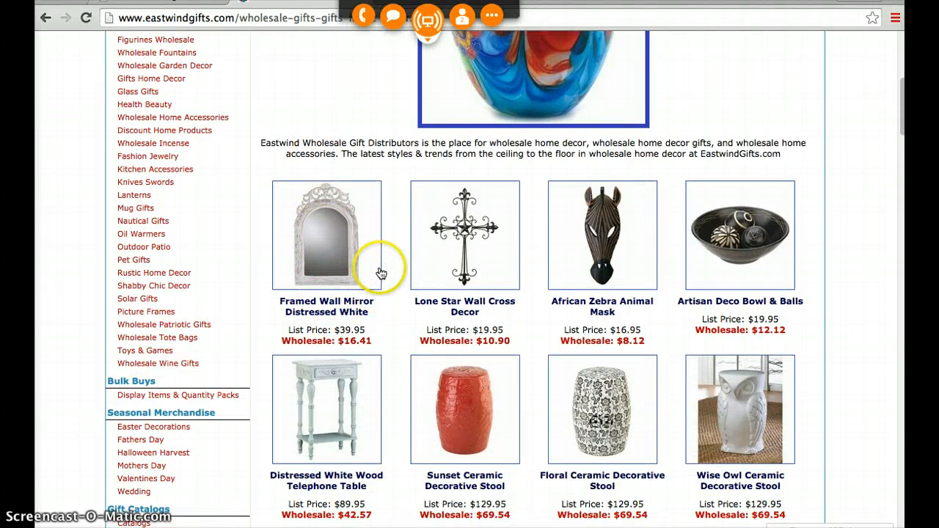
scroll(377, 292, "down", 1)
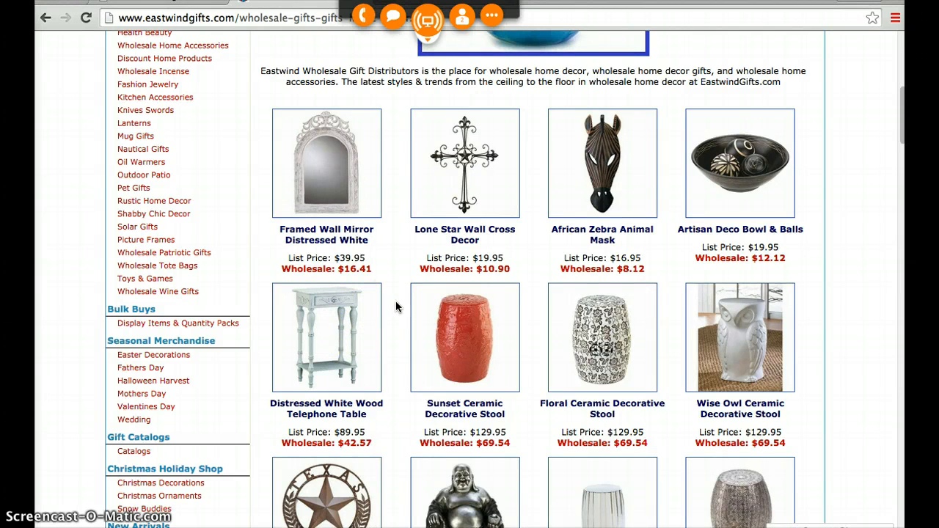
scroll(396, 307, "down", 3)
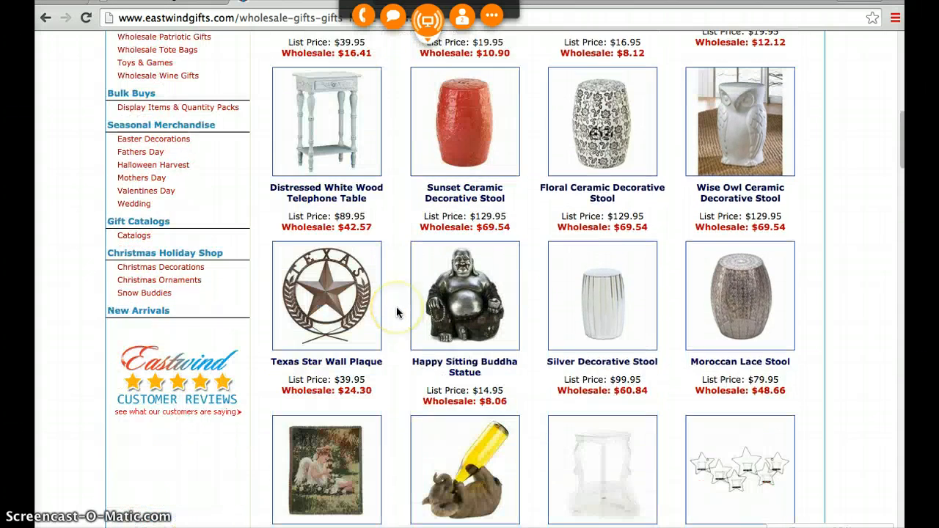
scroll(396, 312, "up", 5)
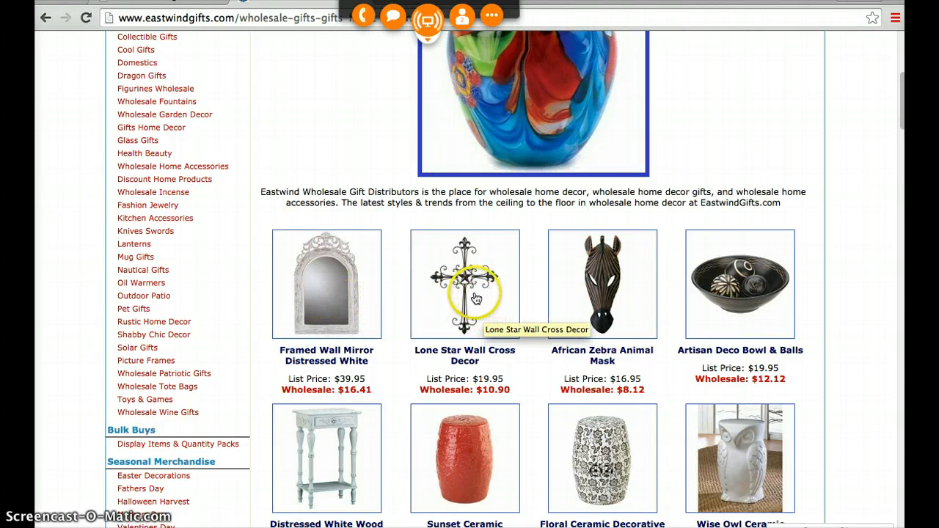
scroll(447, 310, "down", 5)
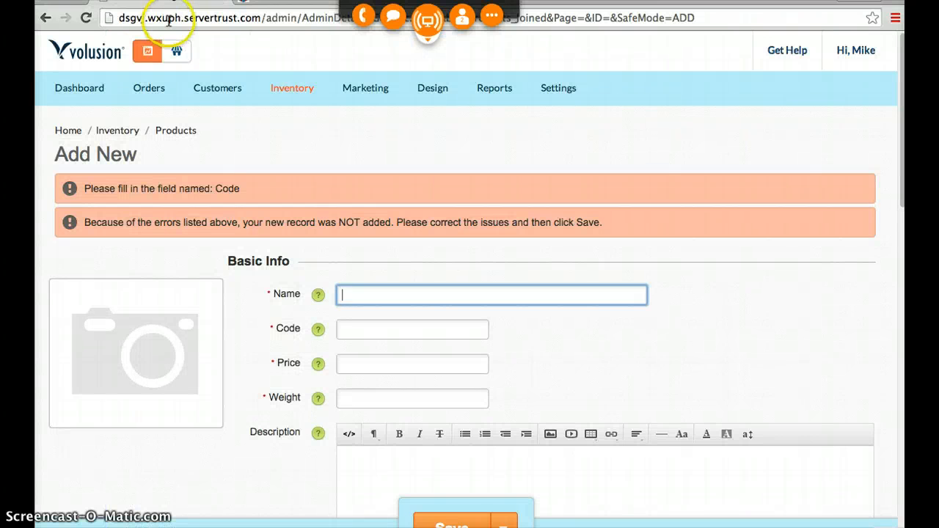
- Return to the Volusion admin and open the store's inventory Categories list
mouse_move(303, 155)
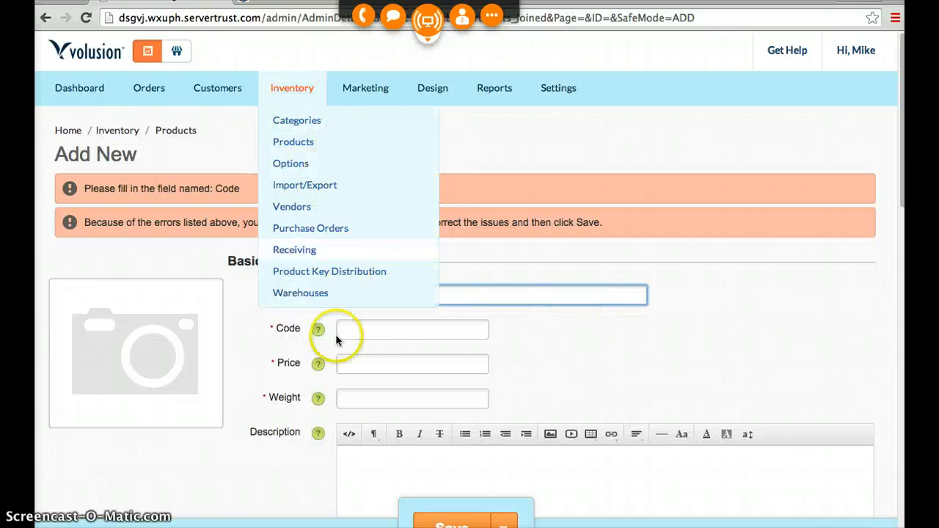
left_click(292, 90)
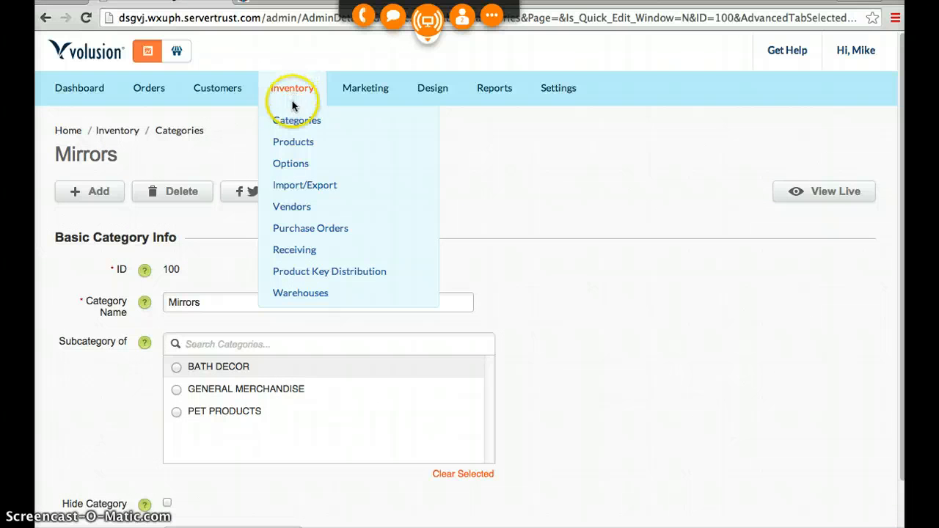
left_click(295, 121)
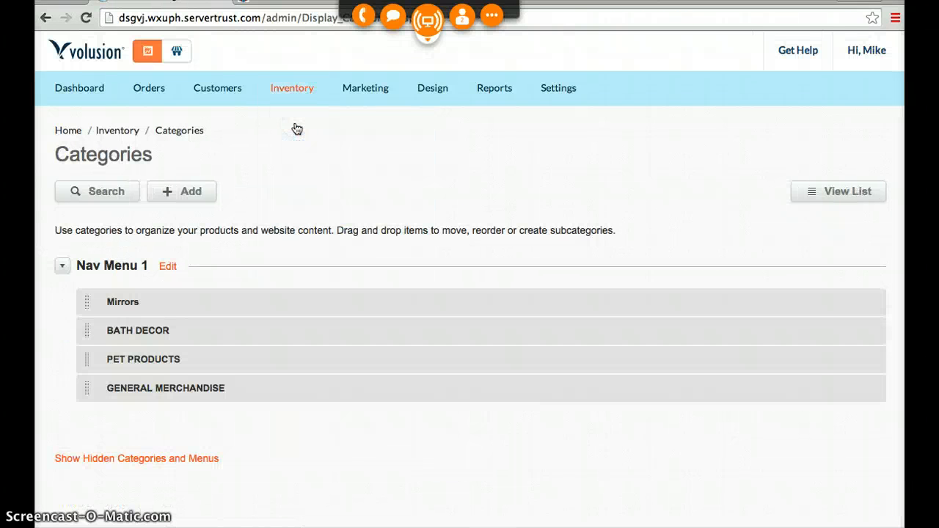
- Rename the PET PRODUCTS category to Wall Hangings and save it
mouse_move(149, 303)
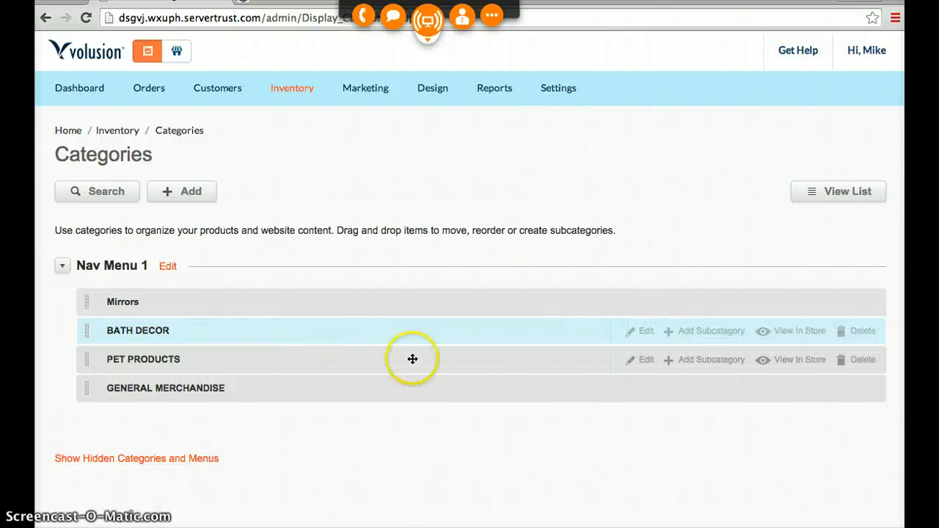
left_click(646, 361)
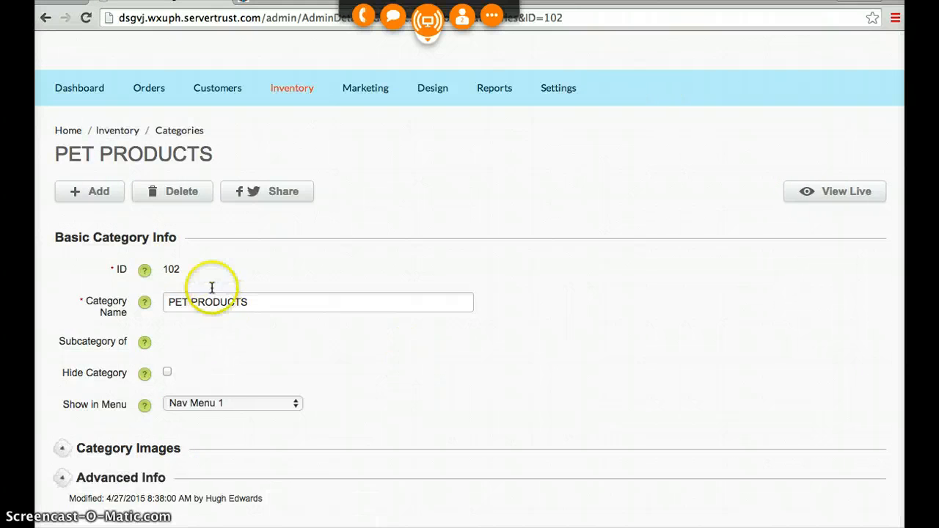
left_click_drag(257, 301, 125, 301)
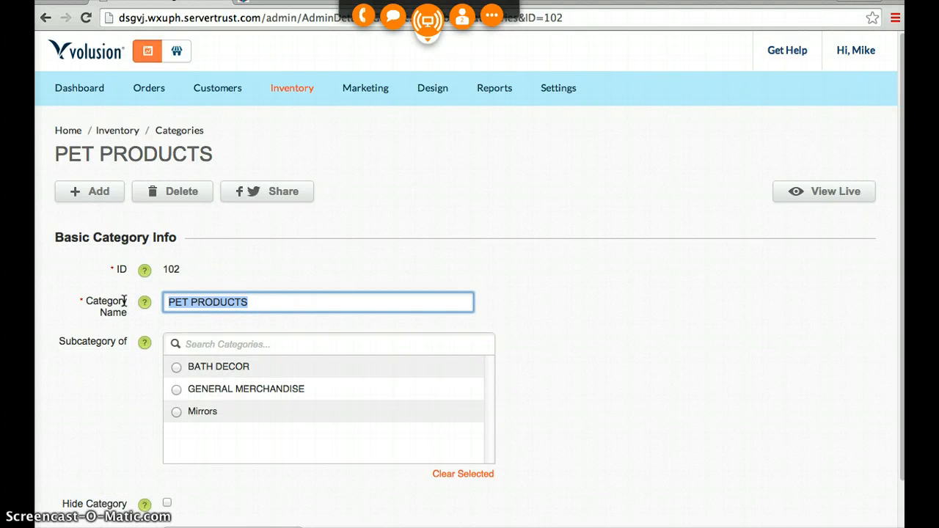
type("Wall Hangings")
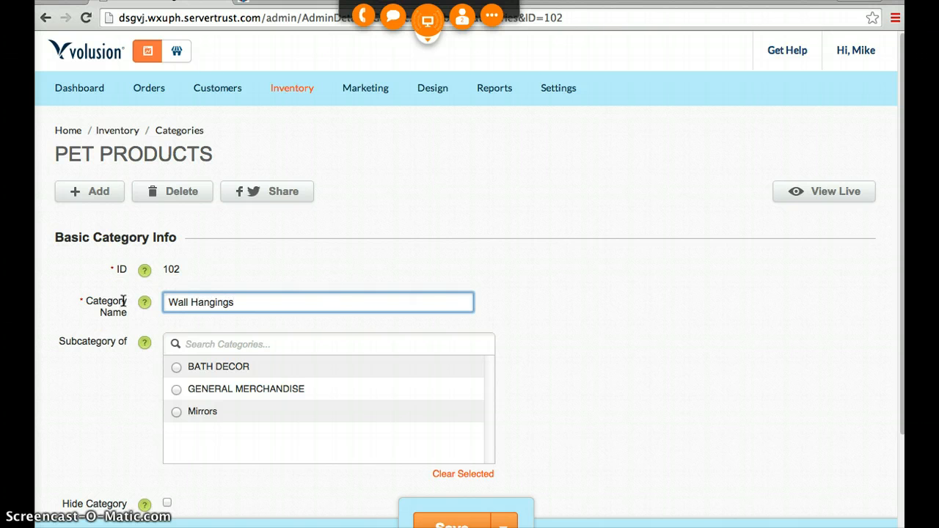
scroll(187, 328, "down", 5)
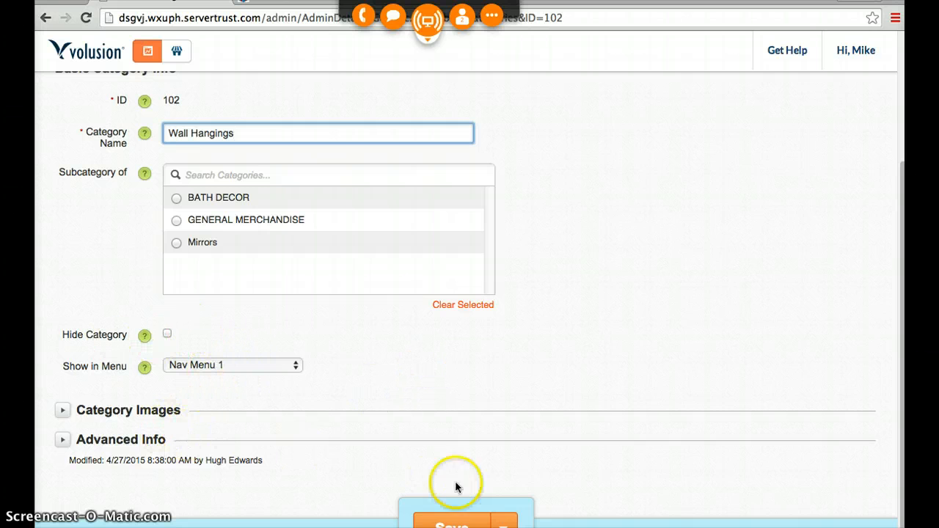
left_click(452, 526)
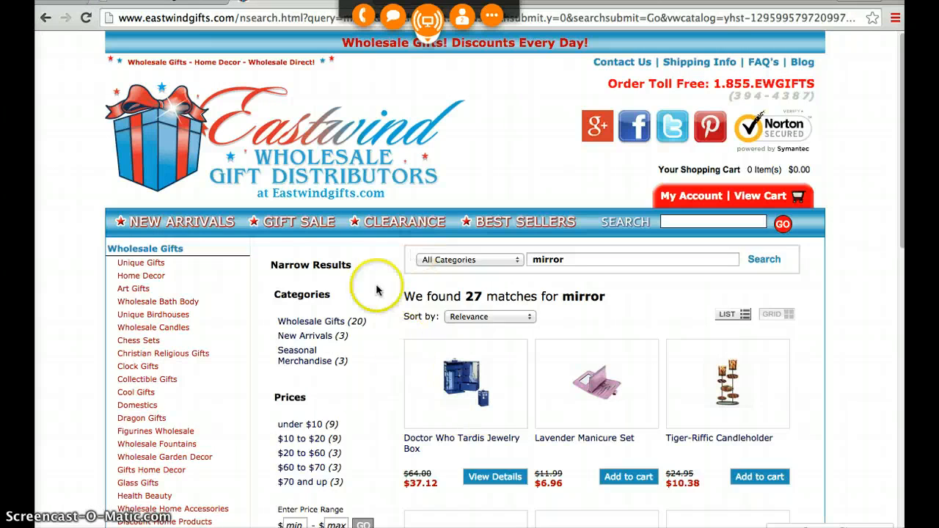
- Go back from the mirror search on Eastwind to the Gifts Home Decor listing and examine more of its products
left_click(45, 18)
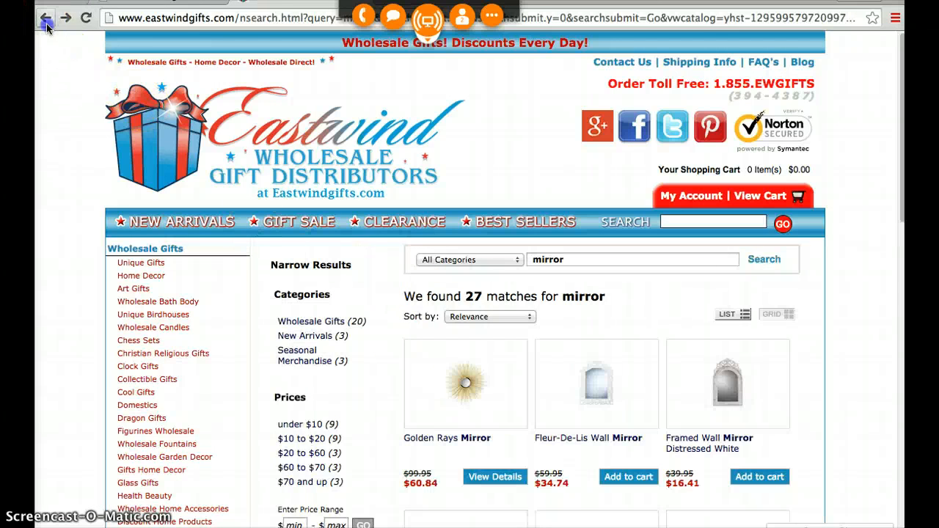
left_click(46, 20)
scroll(356, 310, "down", 10)
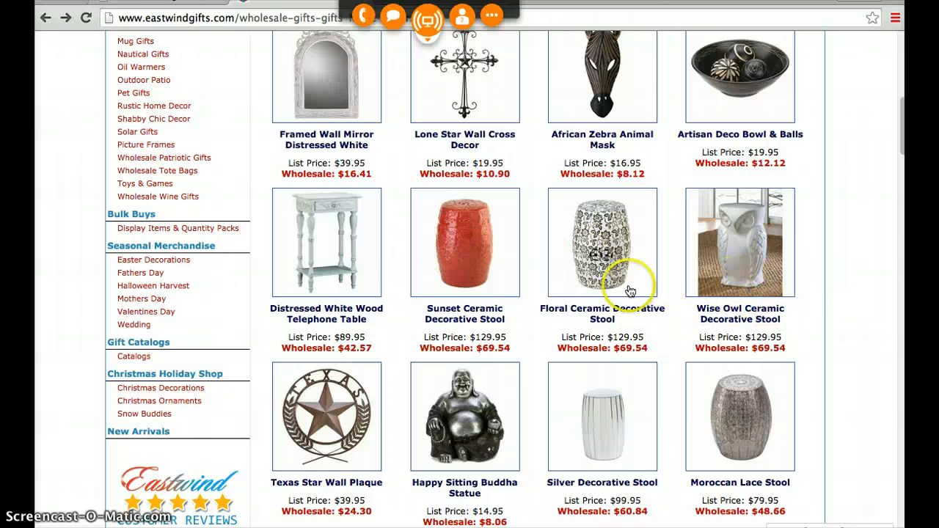
scroll(377, 292, "down", 1)
scroll(377, 293, "down", 5)
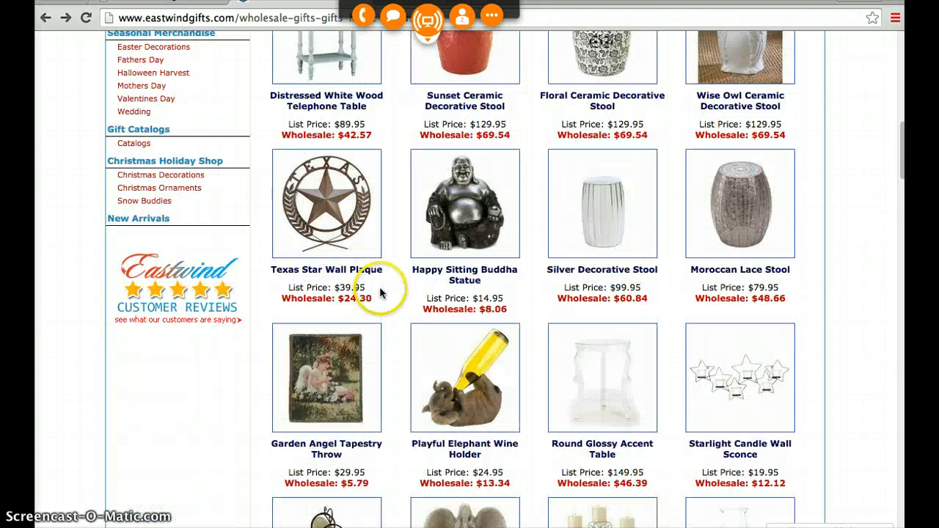
scroll(380, 289, "down", 1)
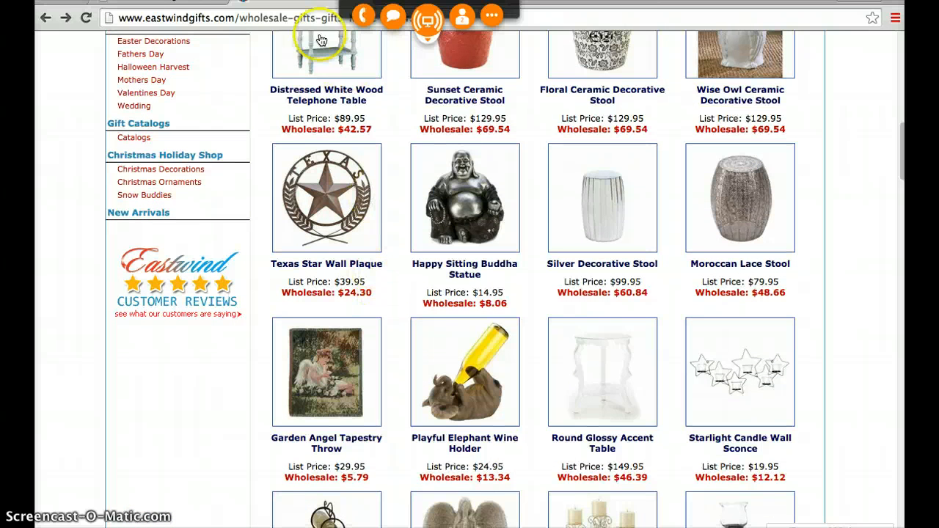
- Switch back to the Volusion admin and leave the Wall Hangings category for the Categories list
left_click(185, 2)
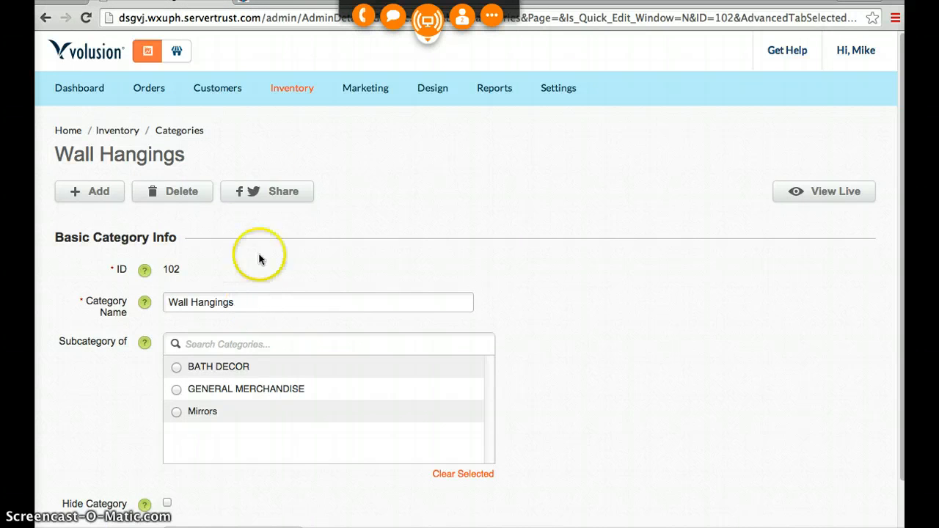
mouse_move(289, 87)
left_click(297, 121)
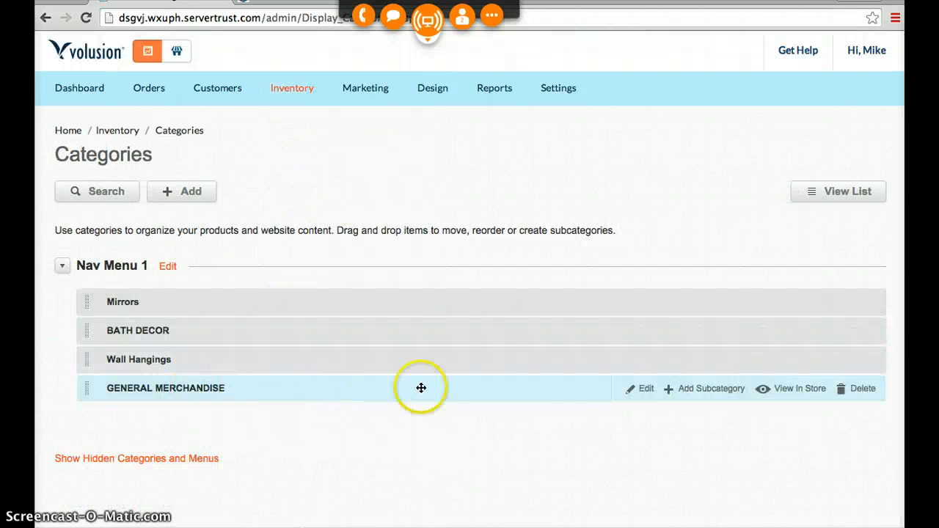
- Rename the GENERAL MERCHANDISE category to Tables and save it
left_click(646, 389)
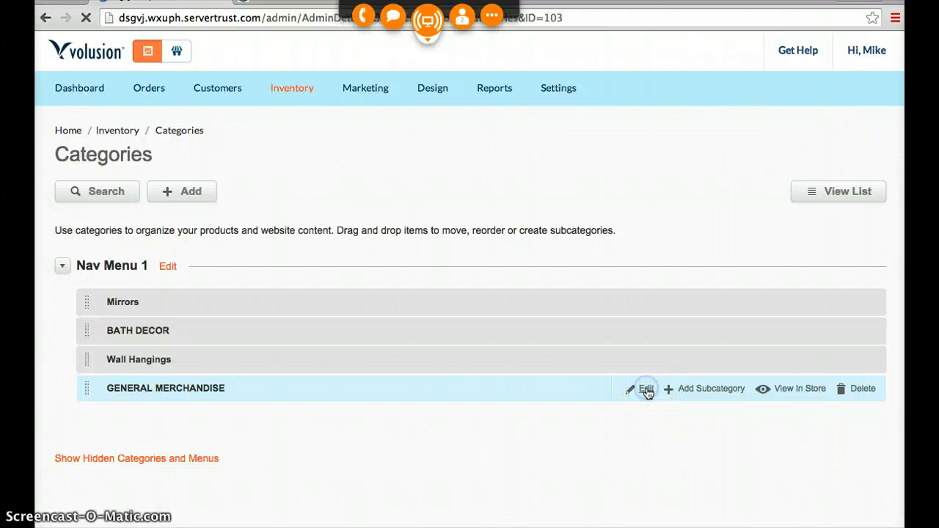
left_click_drag(310, 306, 159, 295)
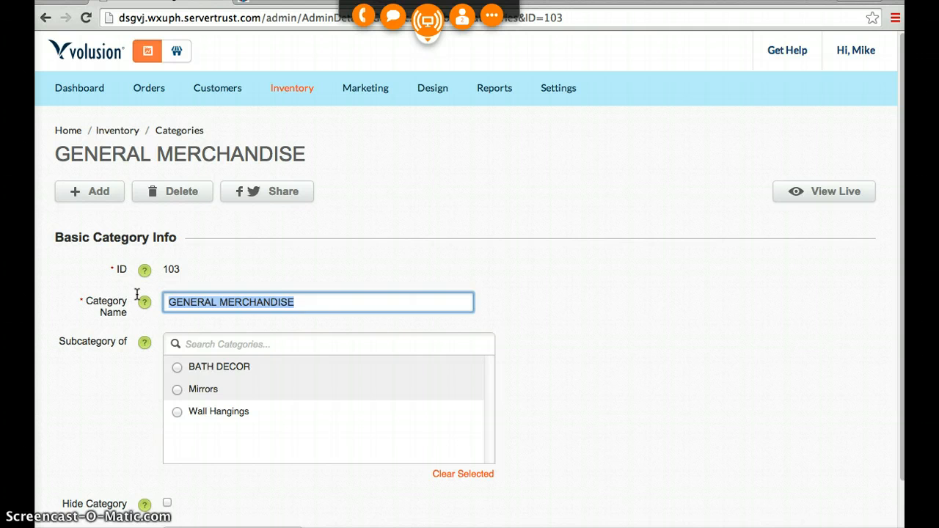
type("Tables")
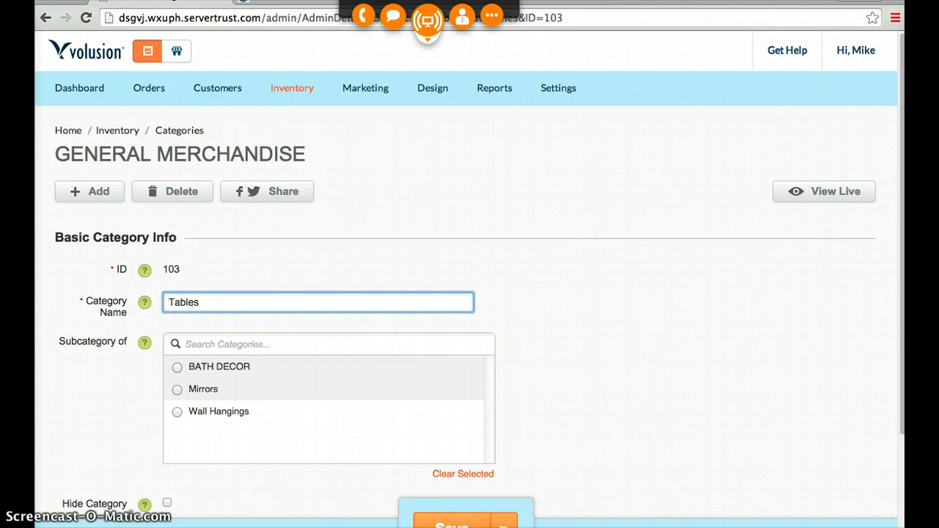
left_click(450, 523)
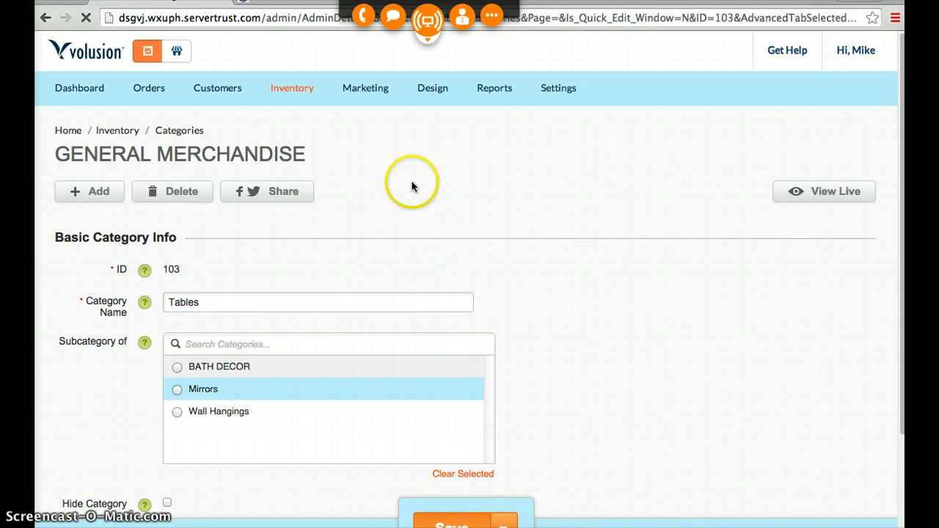
- Return to the Categories list, add a category named Stools shown in Nav Menu 1, and save it
mouse_move(286, 91)
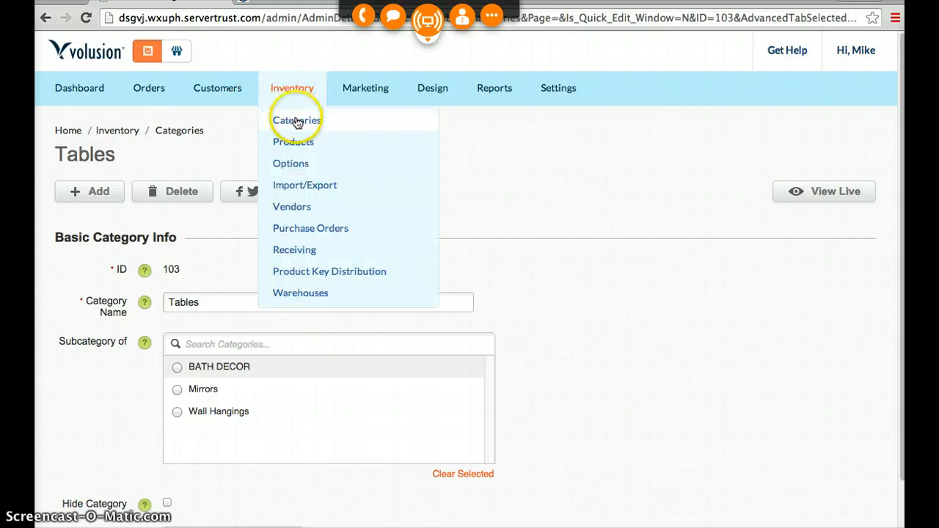
left_click(296, 121)
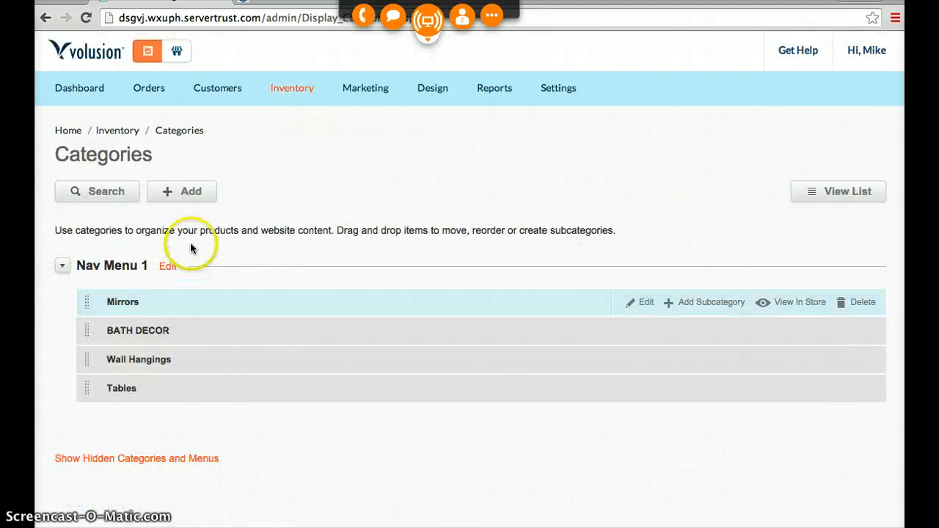
left_click(180, 191)
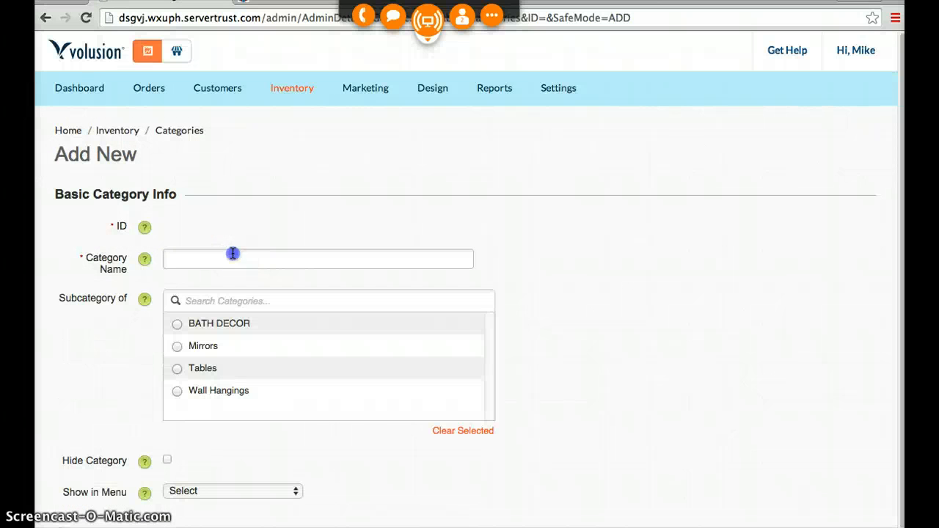
left_click(233, 253)
type("S")
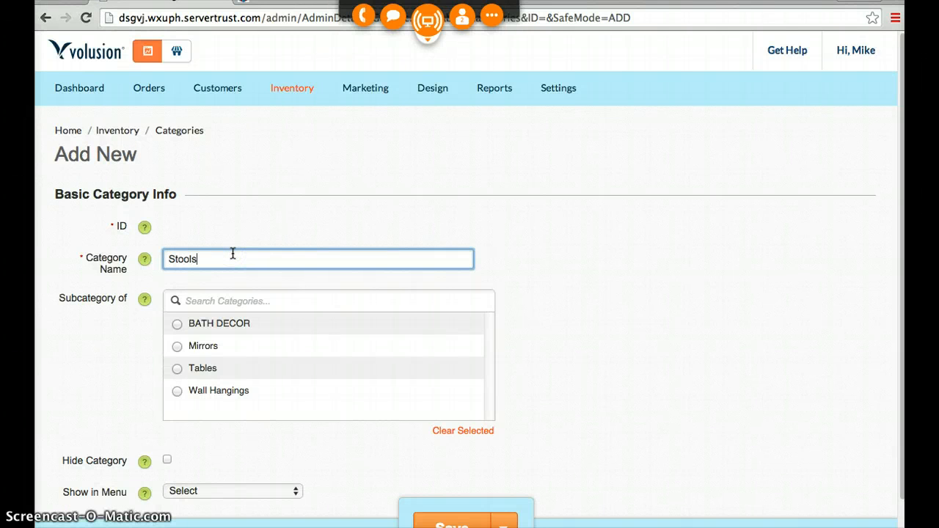
type("tools")
scroll(228, 352, "down", 2)
left_click(213, 420)
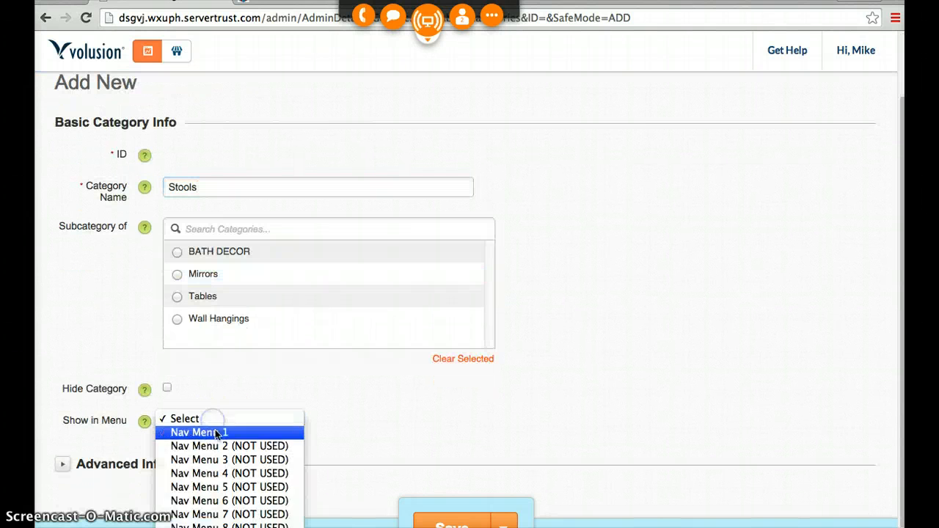
left_click(215, 432)
left_click(445, 523)
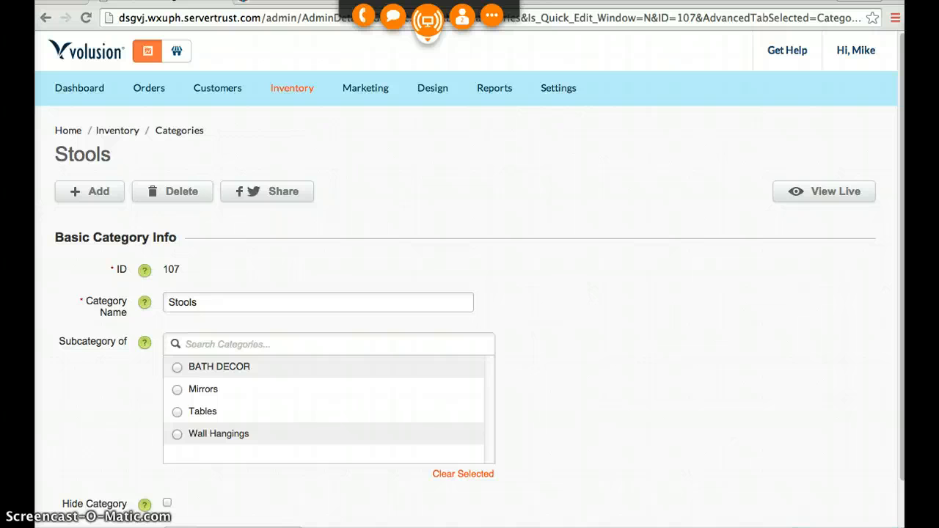
- Switch to the Eastwind Gifts Home Decor listing and open the Wise Owl Ceramic Decorative Stool product page
left_click(288, 1)
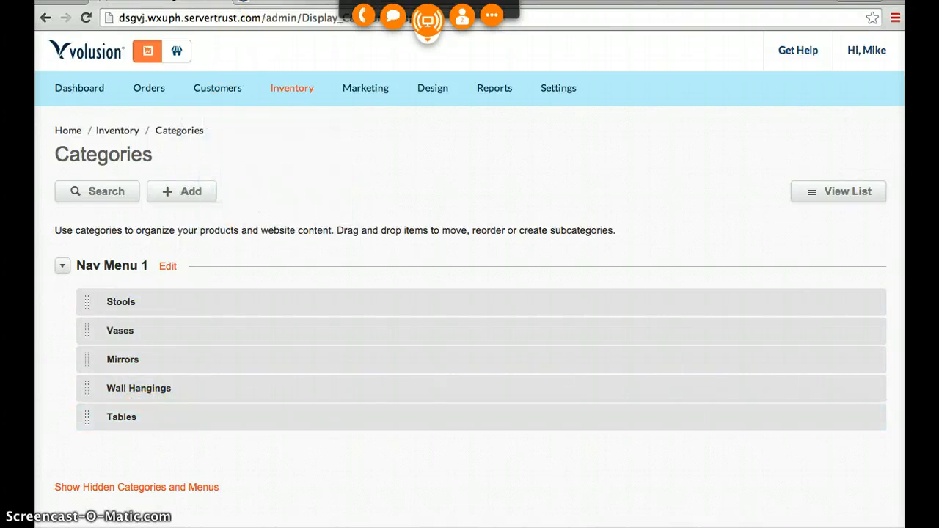
left_click(305, 2)
scroll(419, 498, "up", 10)
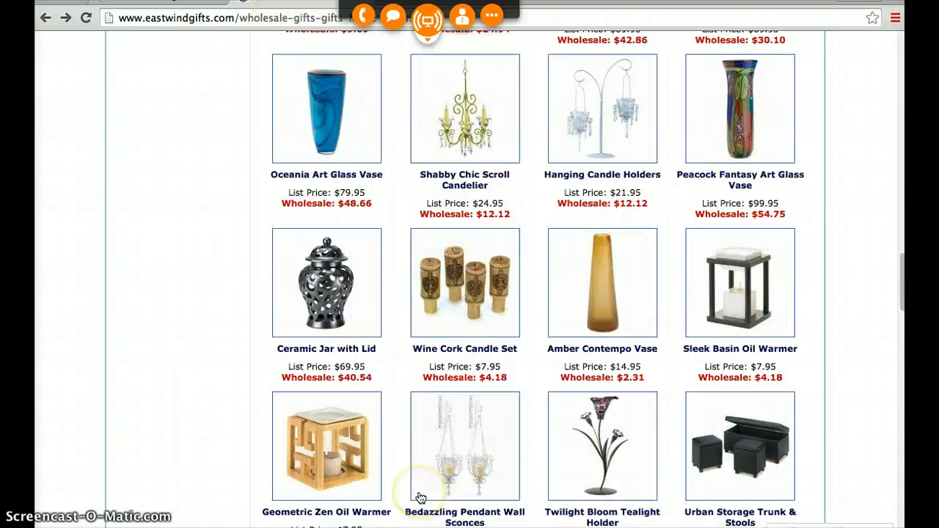
scroll(420, 498, "up", 20)
scroll(481, 433, "down", 3)
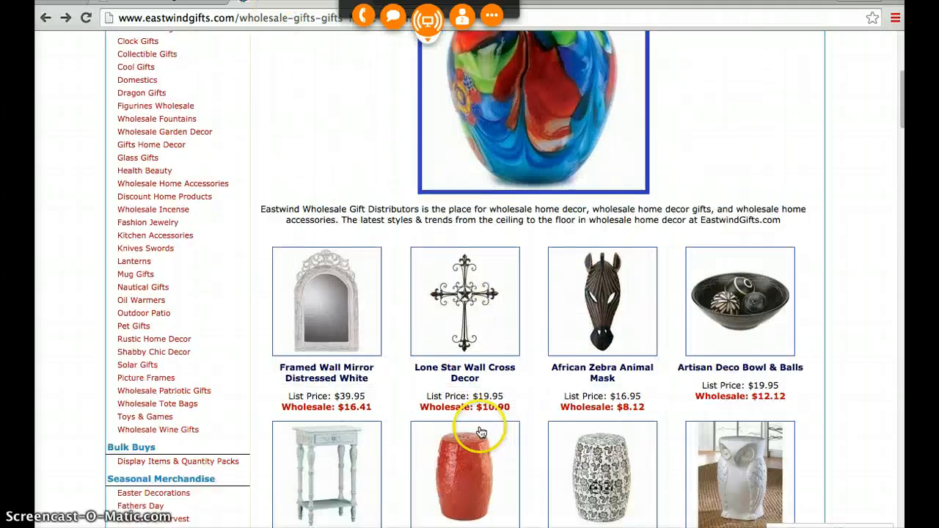
scroll(484, 426, "down", 5)
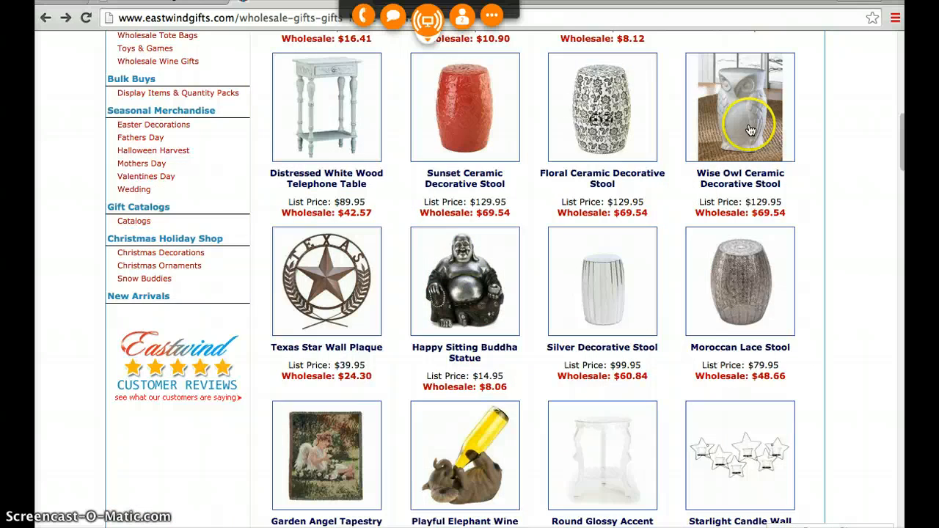
left_click(749, 130)
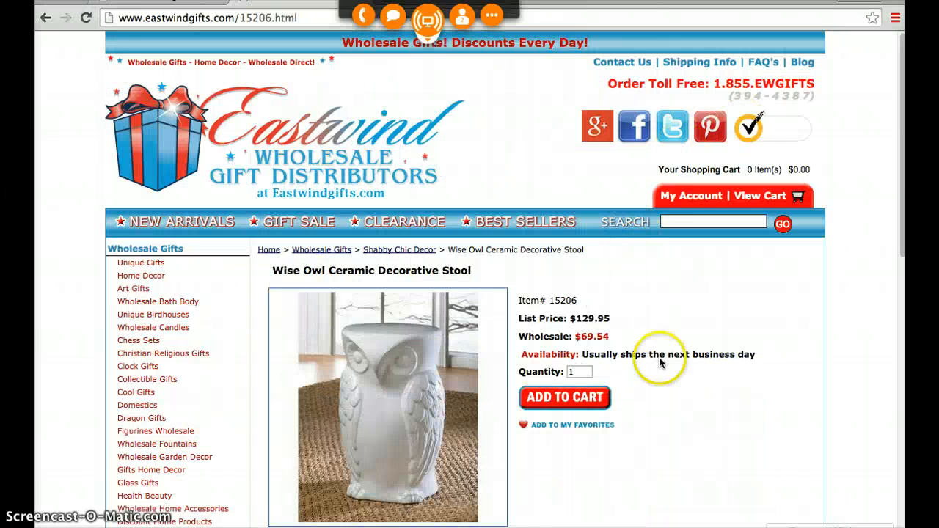
- Copy the stool's title and add a new Volusion product named Wise Owl Ceramic Decorative Stool
left_click_drag(474, 270, 298, 271)
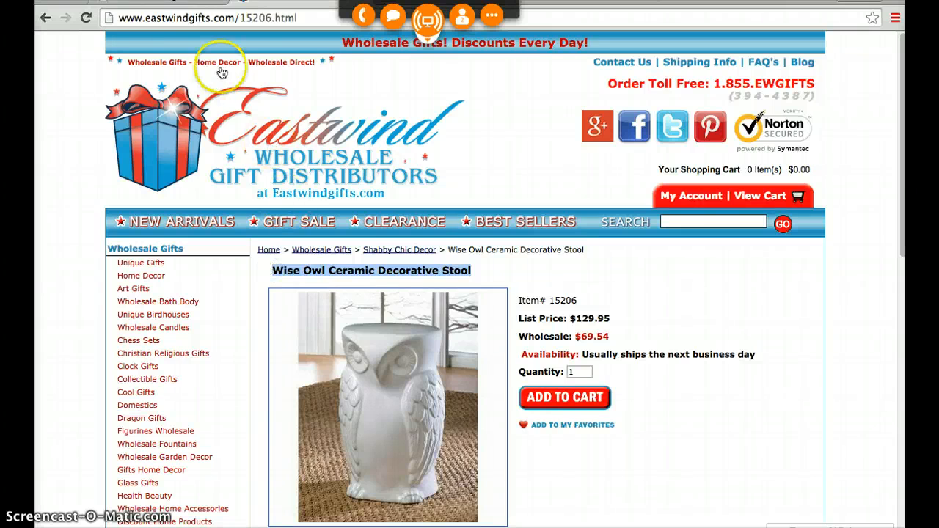
left_click(172, 2)
mouse_move(296, 95)
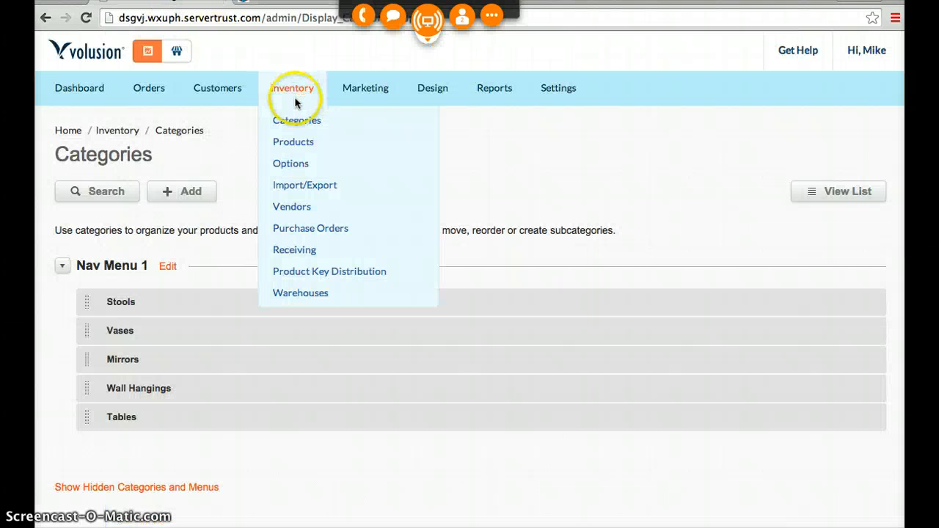
left_click(294, 143)
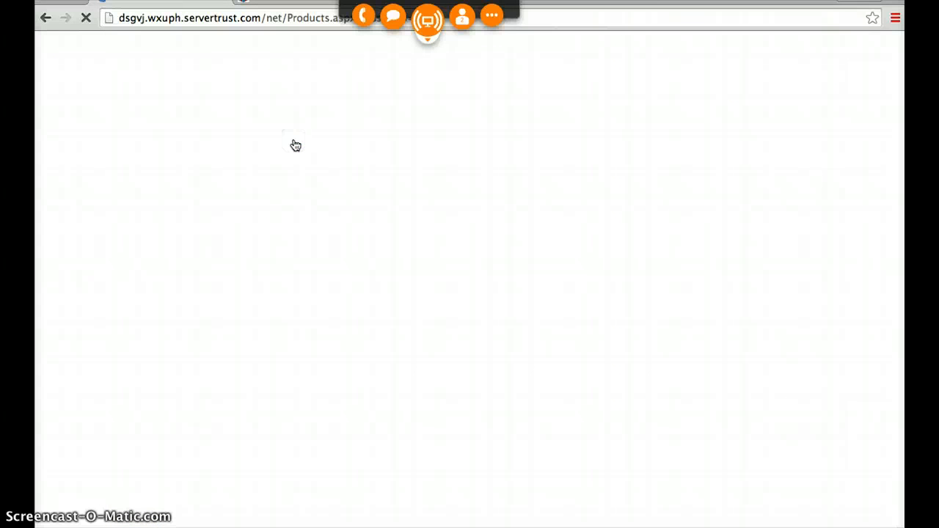
left_click(176, 208)
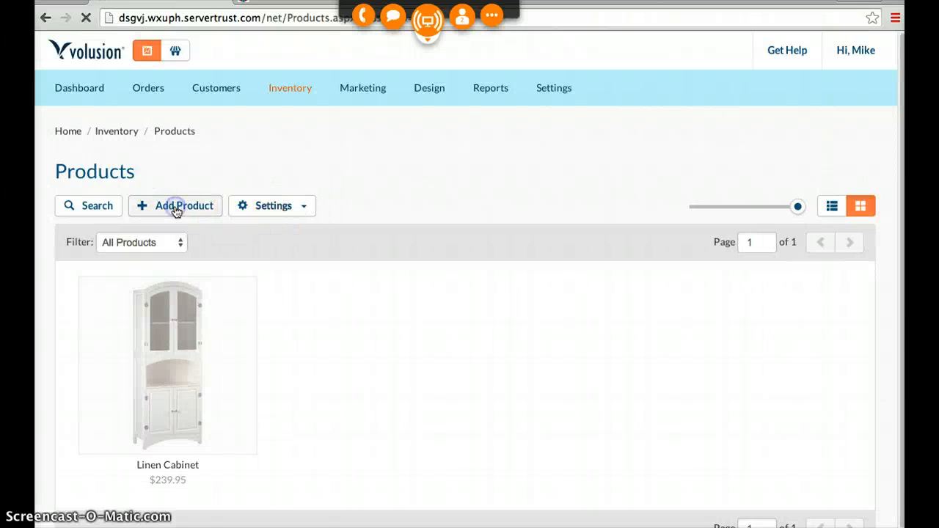
left_click(354, 231)
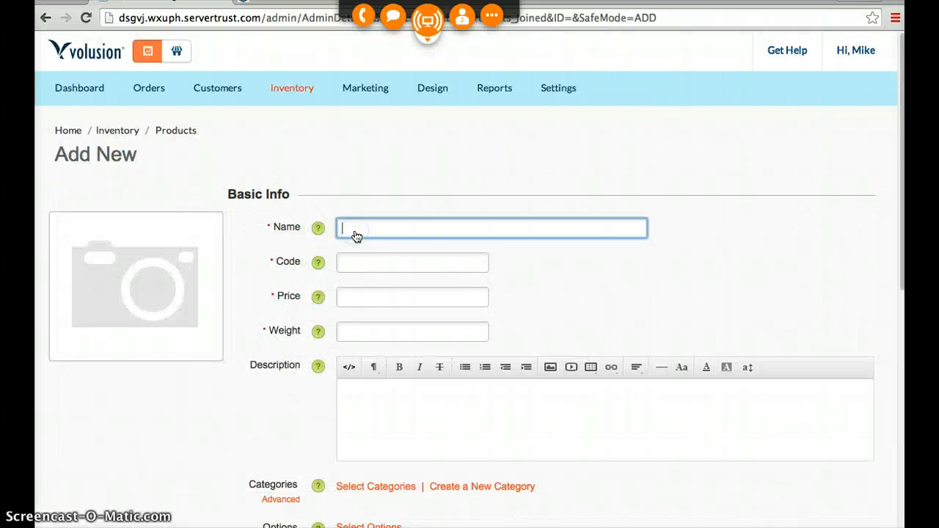
type("Wise Owl Ceramic Decorative Stool")
- Copy the owl stool's item number from its Eastwind page and enter 15206 as the new product's code
left_click(355, 260)
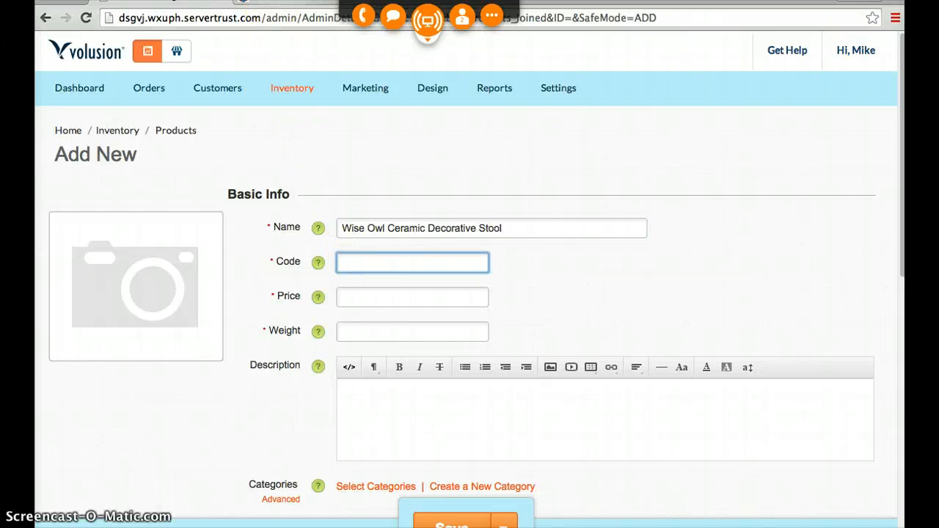
key("ctrl+Tab")
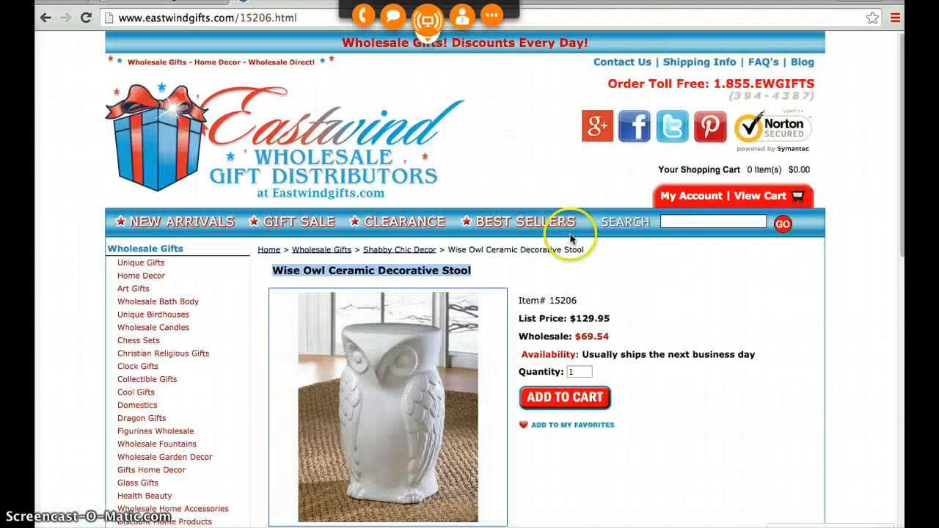
left_click(569, 300)
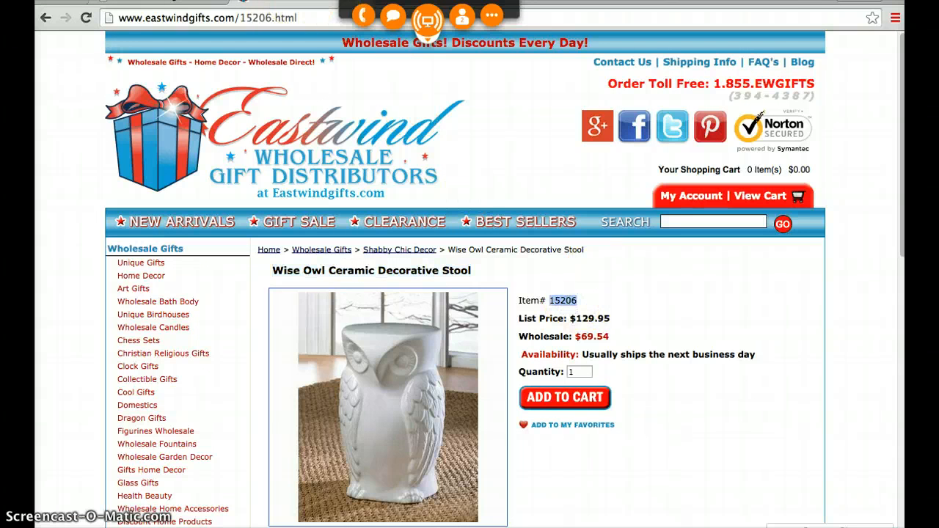
key("ctrl+Tab")
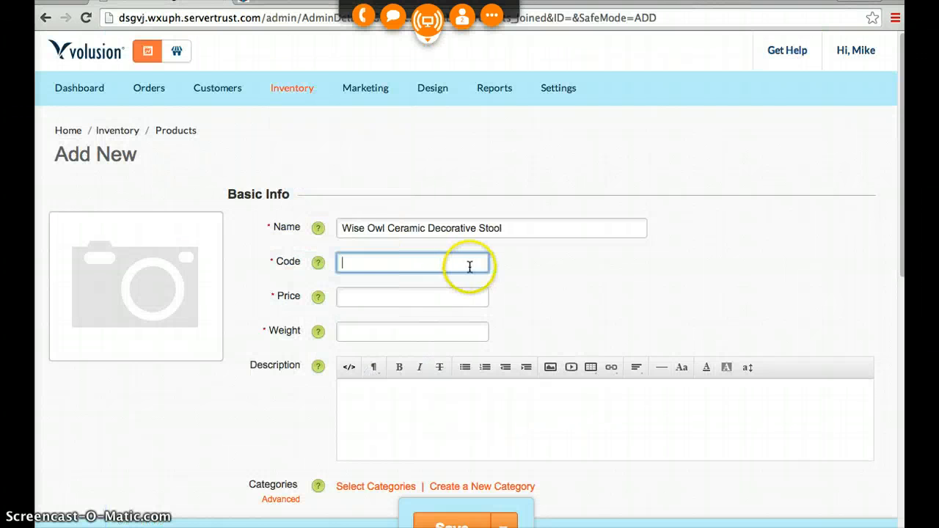
type("15206")
- Check the stool's pricing on its Eastwind page and set the new product's price to 97
left_click(368, 297)
key("ctrl+Tab")
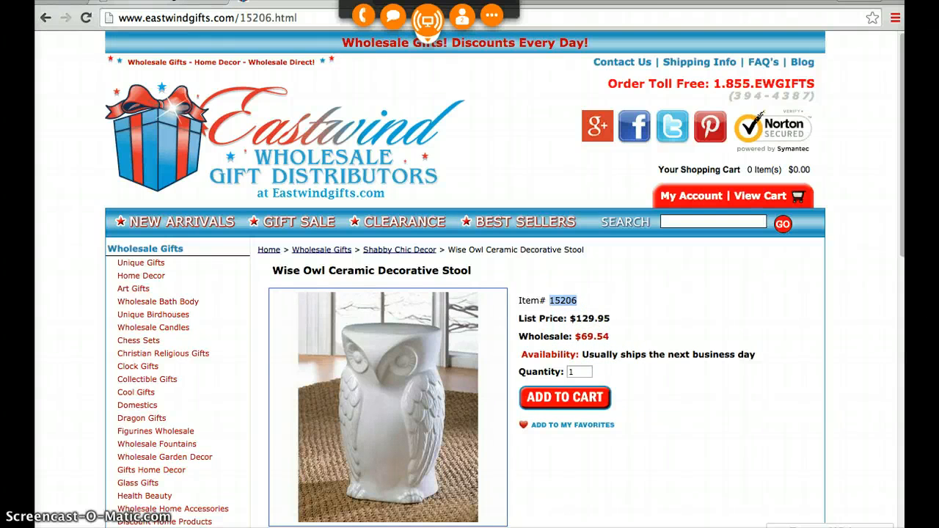
left_click(145, 2)
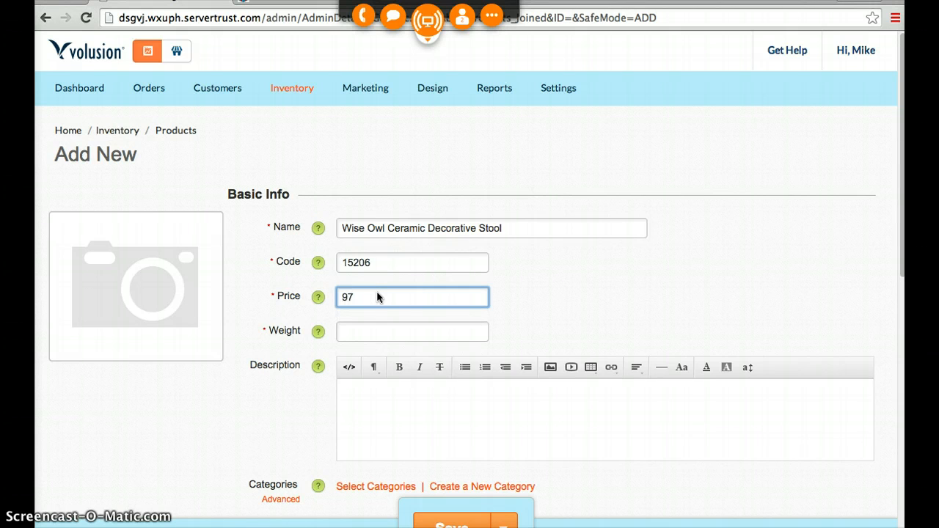
- Copy the weight limit figure from the stool's Eastwind description and enter 220 as the new product's weight
left_click(354, 330)
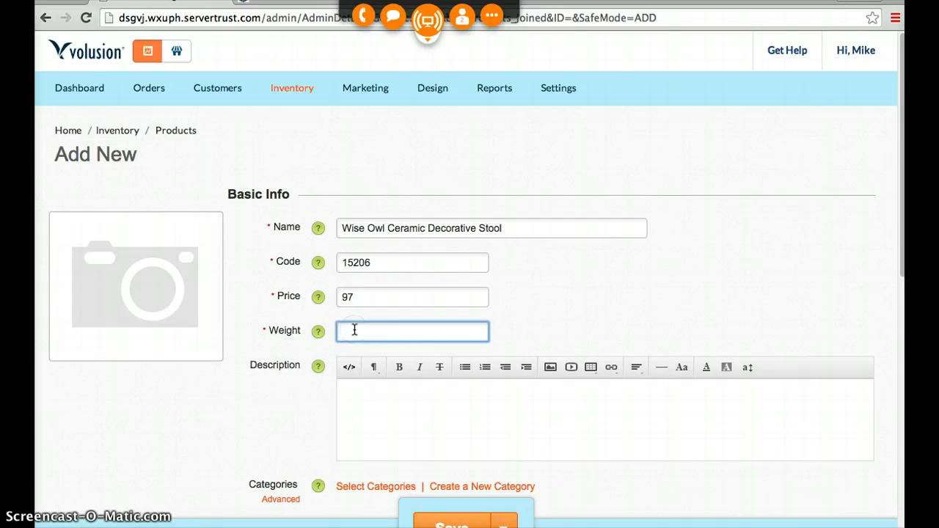
left_click(267, 3)
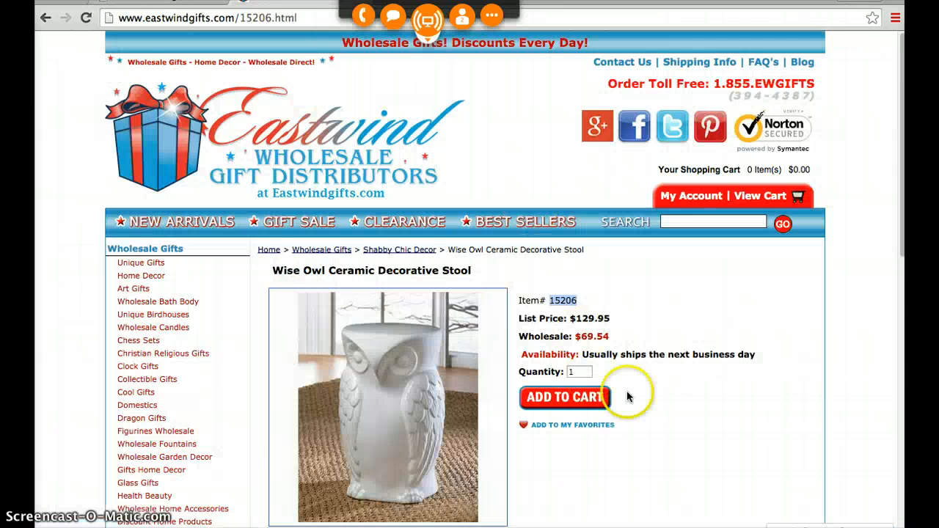
scroll(660, 399, "down", 3)
scroll(649, 400, "down", 5)
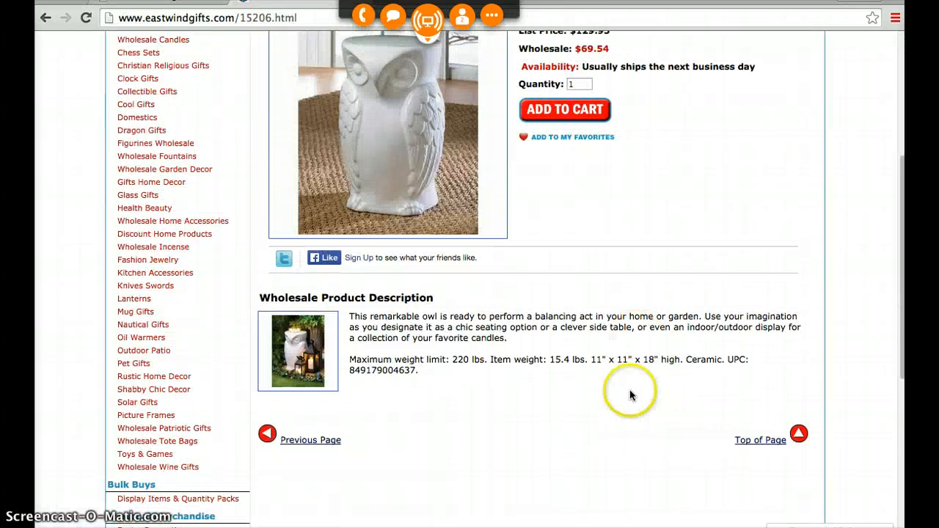
left_click(457, 359)
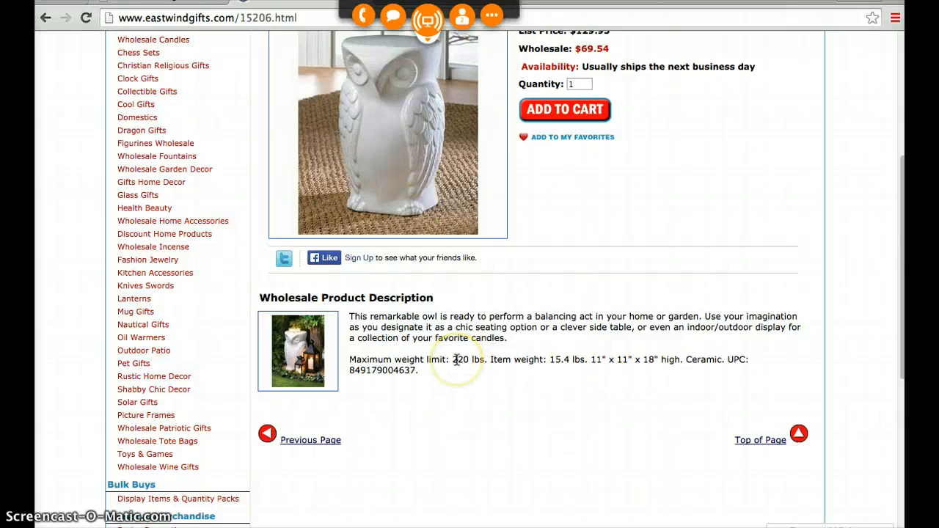
left_click(457, 360)
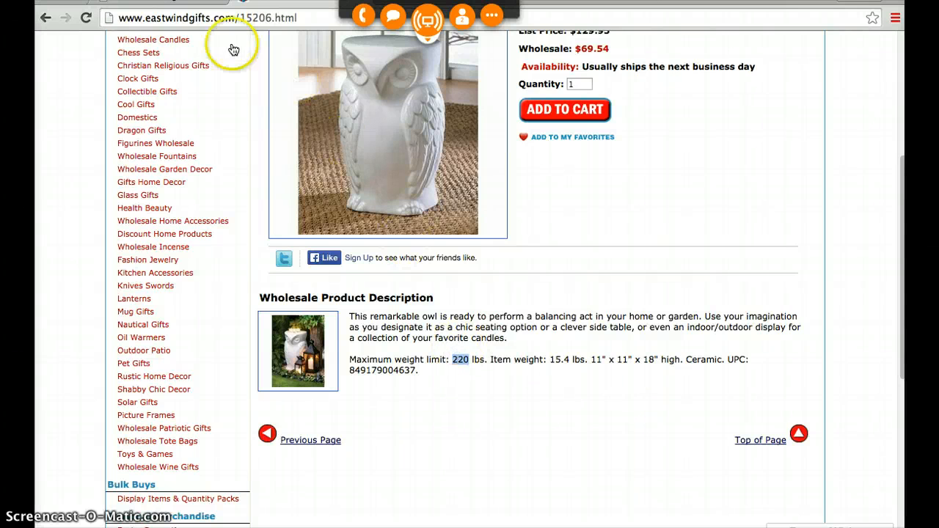
left_click(195, 4)
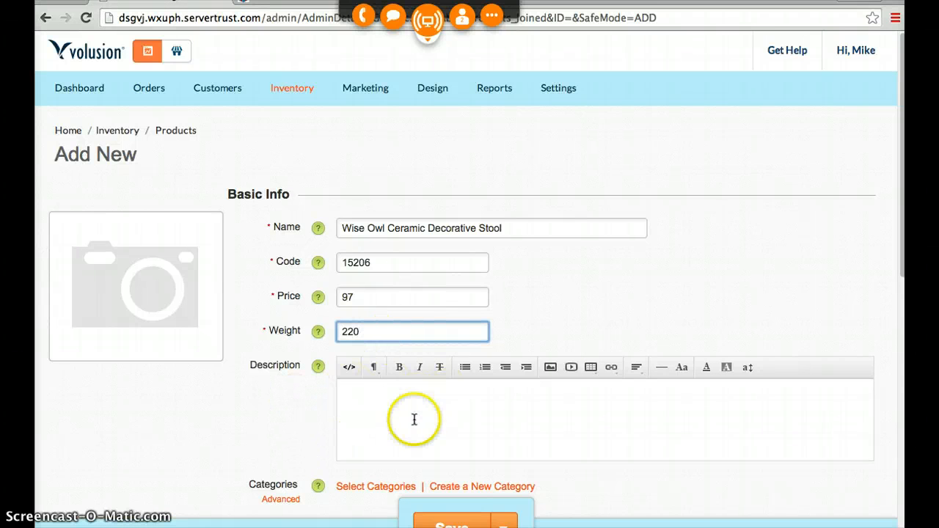
- Open the new product's description settings and copy the first paragraph of the stool's wholesale description on its Eastwind page
scroll(313, 402, "down", 5)
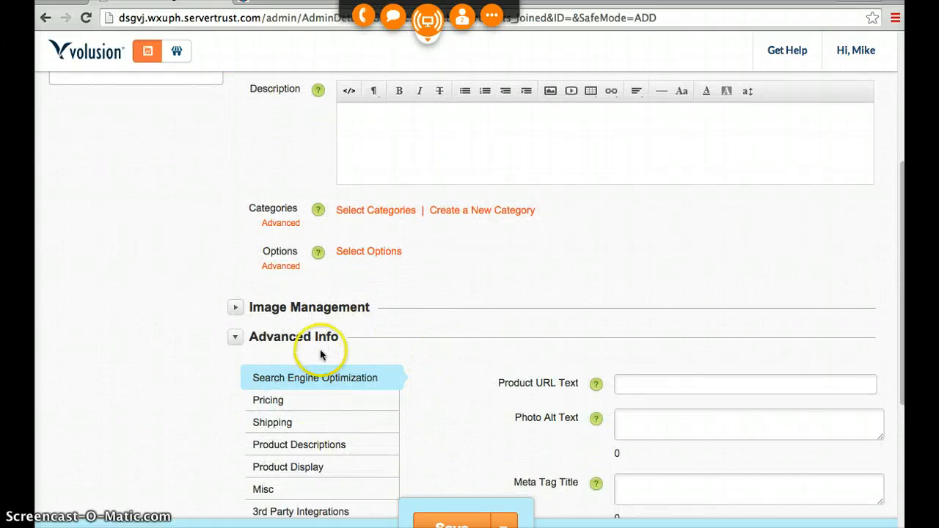
left_click(306, 453)
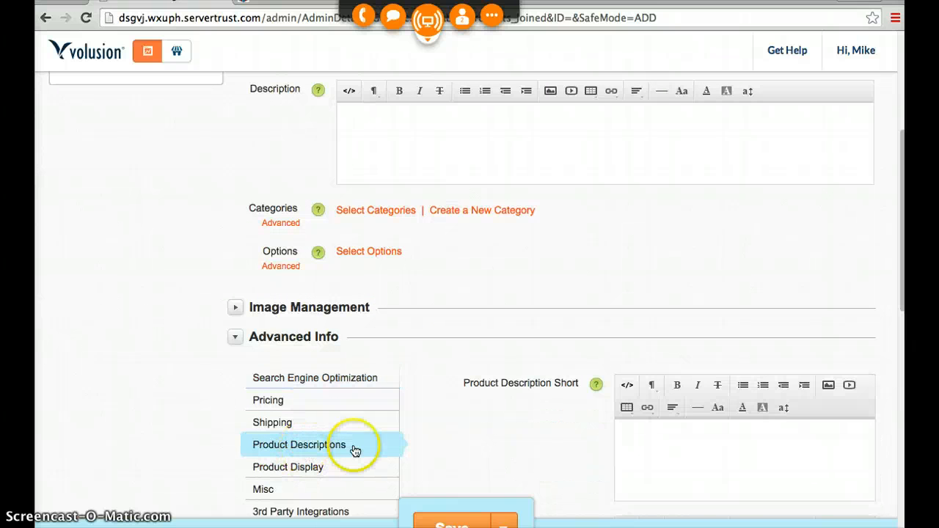
left_click(173, 2)
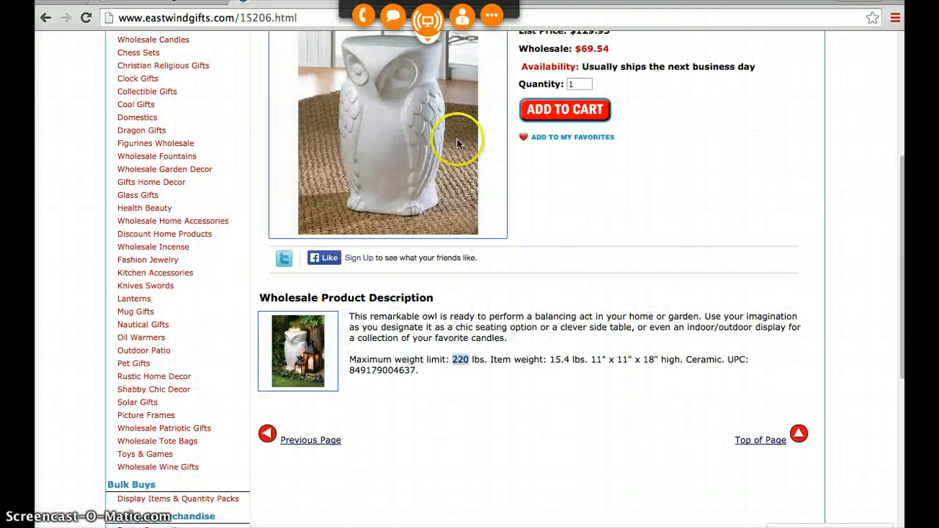
left_click_drag(518, 341, 348, 317)
key("ctrl+c")
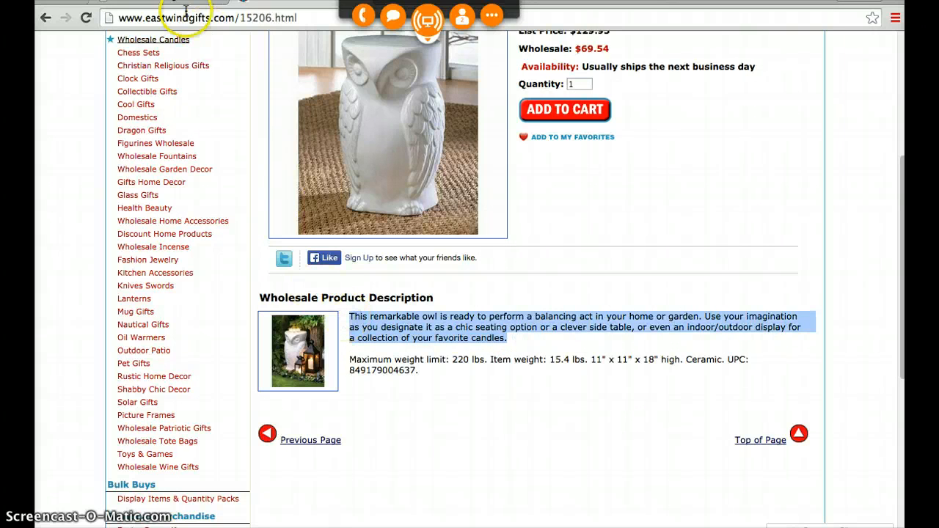
- Paste the copied owl paragraph into the Volusion product's short description and save the product
left_click(163, 4)
left_click(618, 455)
scroll(467, 428, "down", 3)
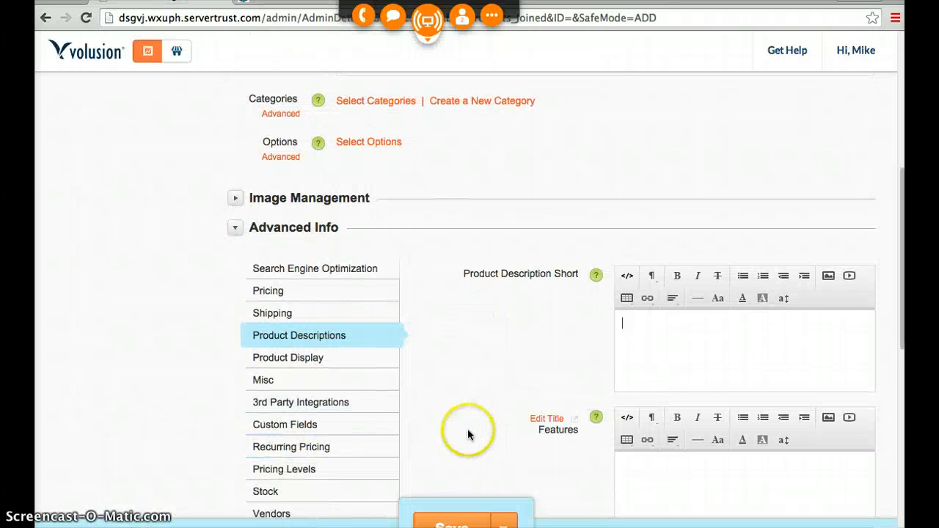
key("ctrl+v")
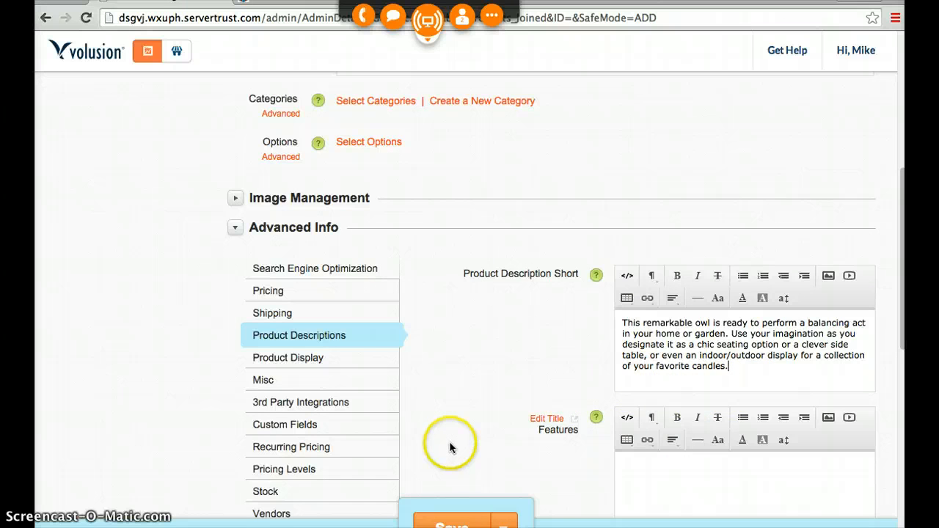
scroll(451, 449, "up", 3)
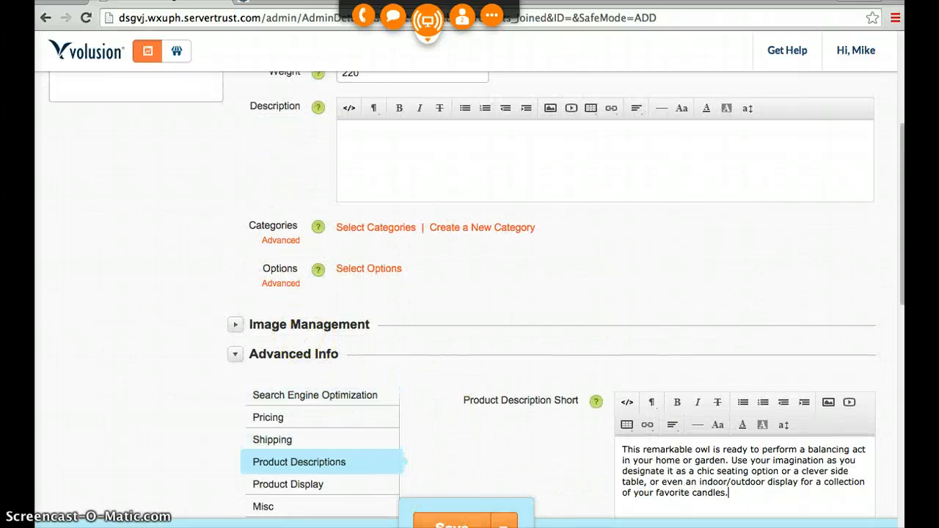
left_click(443, 526)
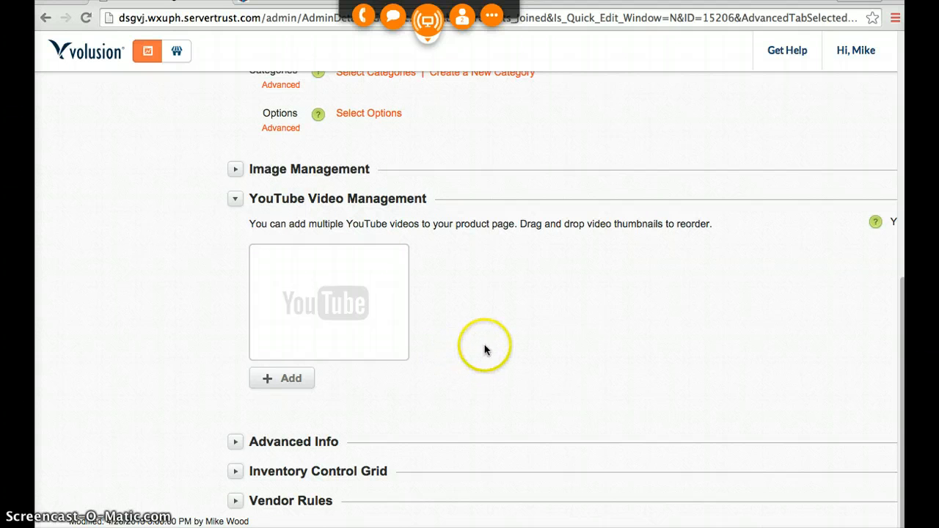
- Begin the saved product's short description with "This is a great owl themed stool that will add the perfect functional accent to any room."
scroll(519, 346, "up", 5)
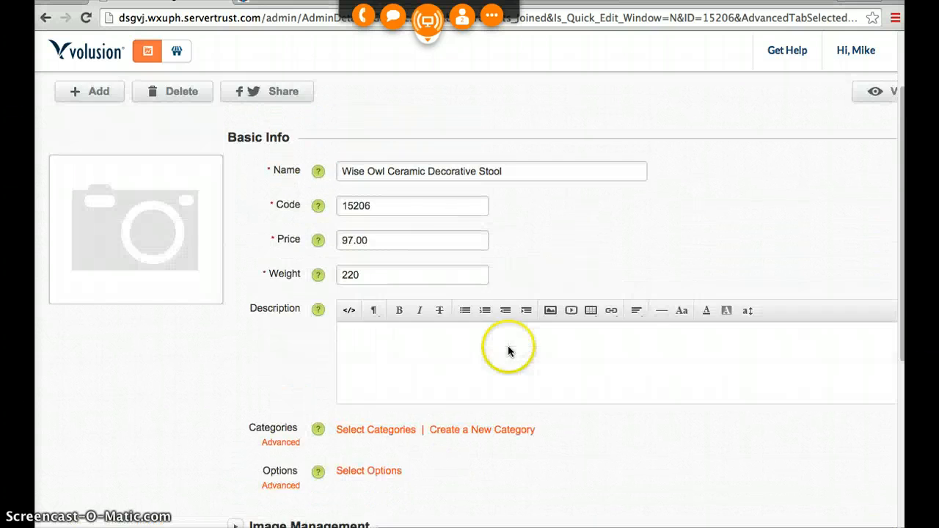
scroll(187, 344, "down", 4)
scroll(188, 343, "down", 2)
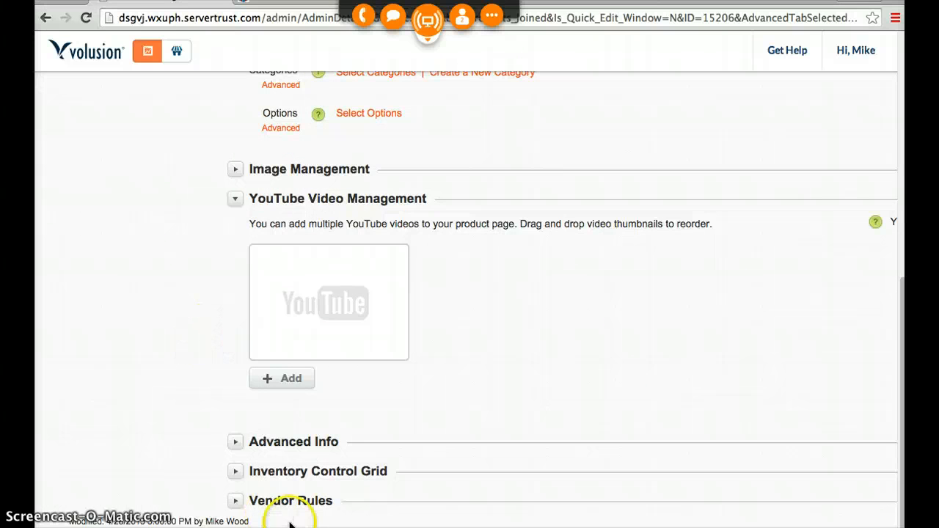
left_click(282, 451)
scroll(440, 366, "down", 8)
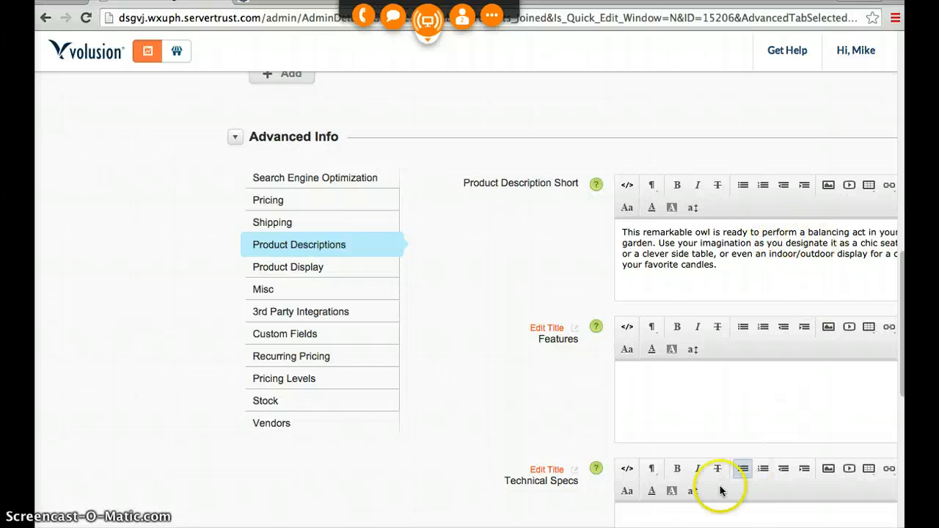
scroll(470, 300, "right", 2)
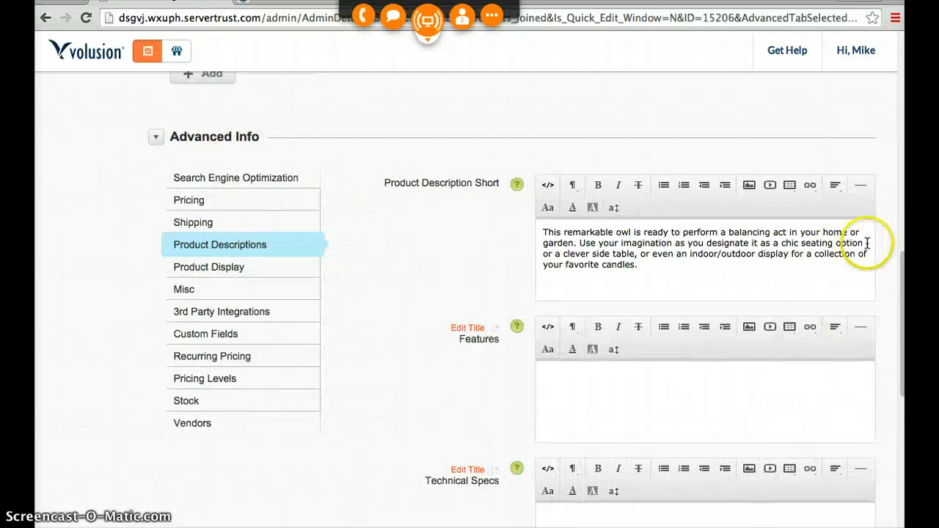
left_click(544, 233)
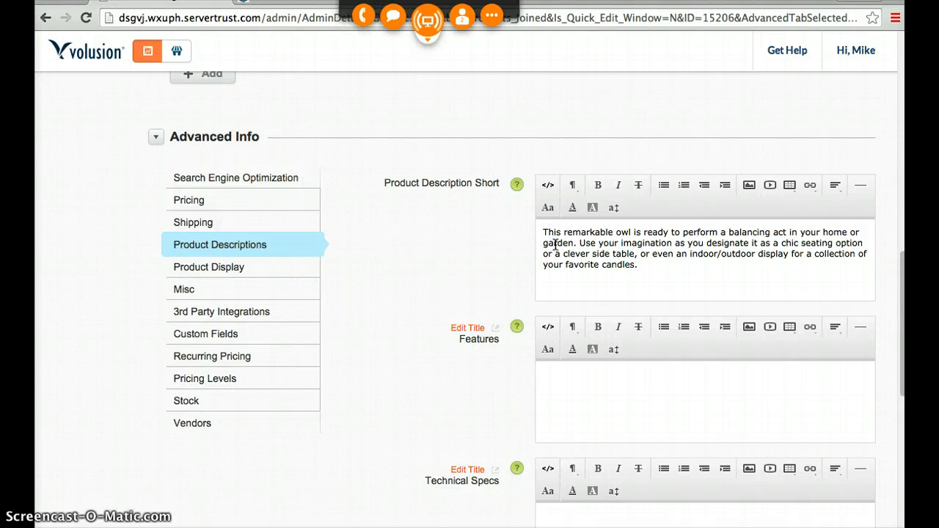
type("This is a ")
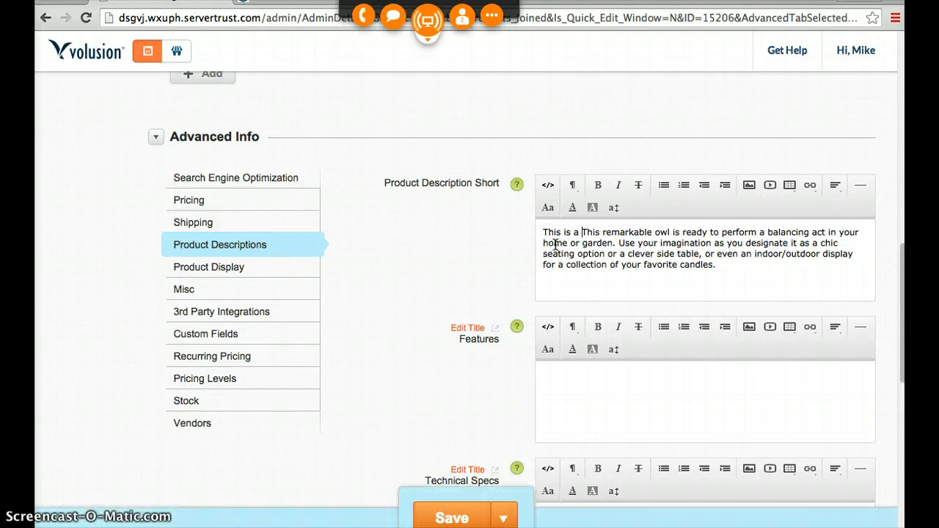
type("great ")
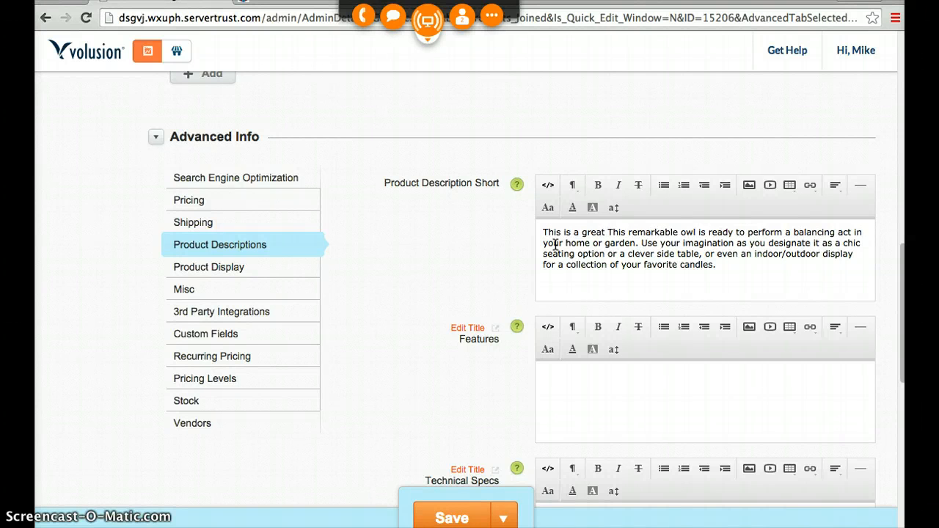
type("ow")
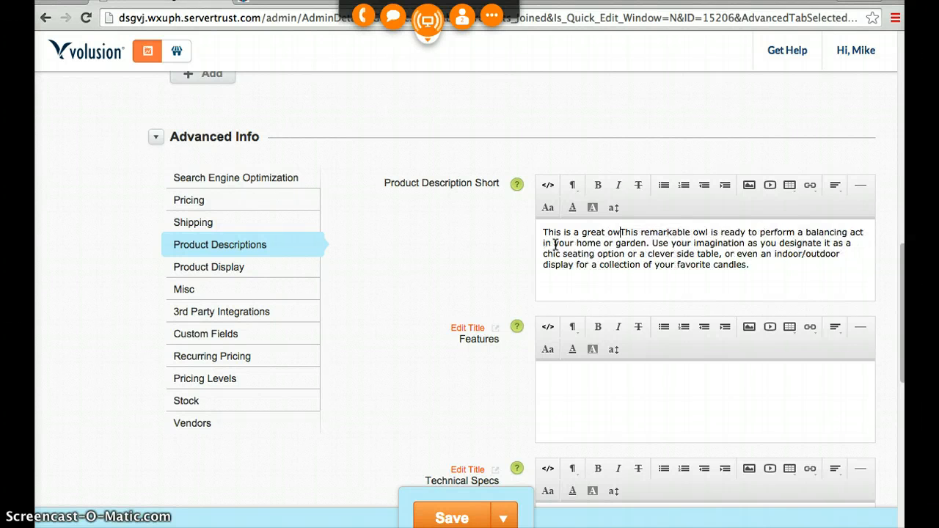
type("l themeed")
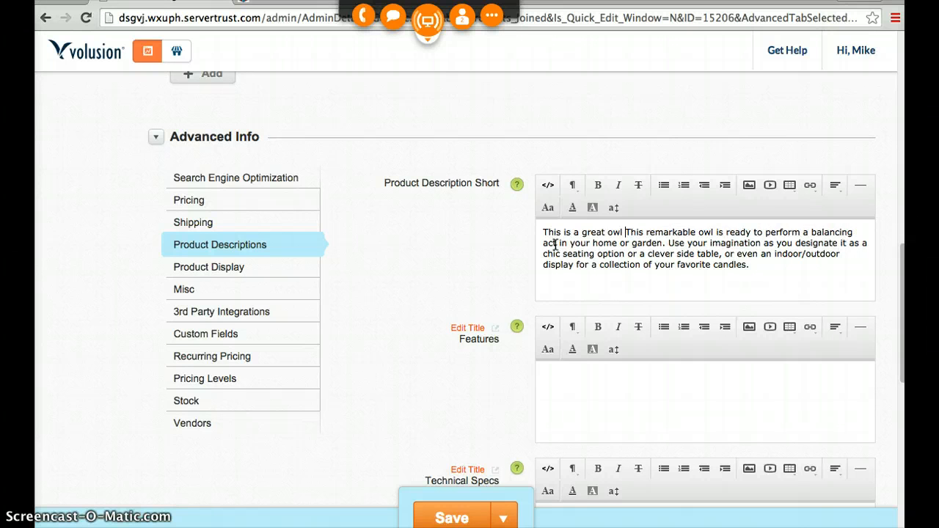
key("BackSpace")
key("BackSpace")
type("d stoo")
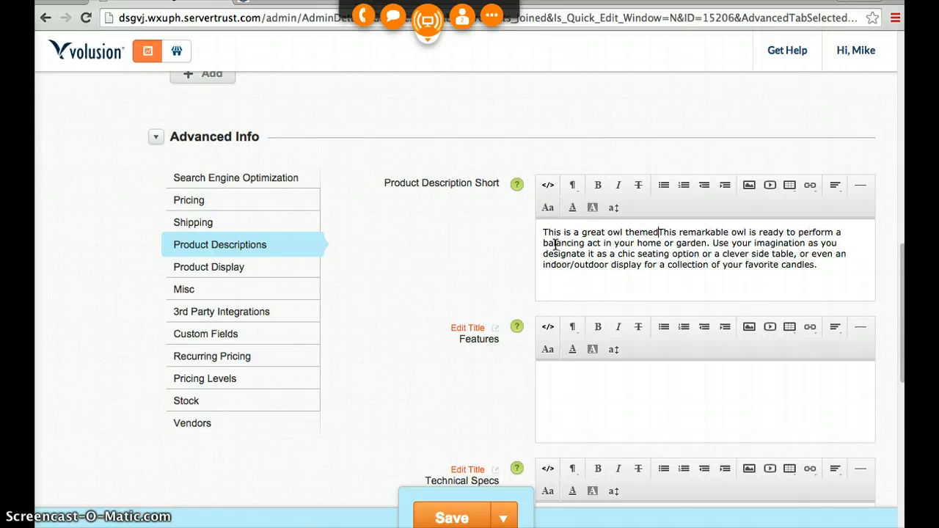
type("l that will")
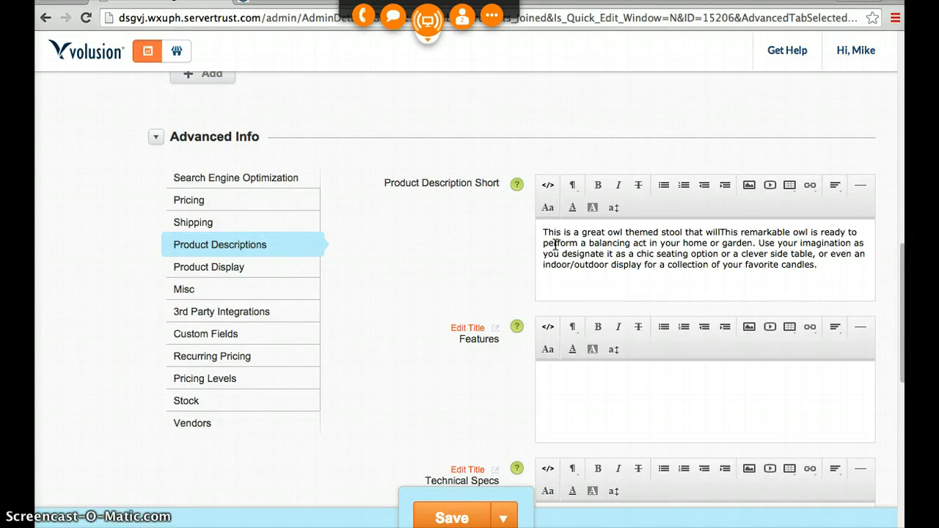
type(" add ")
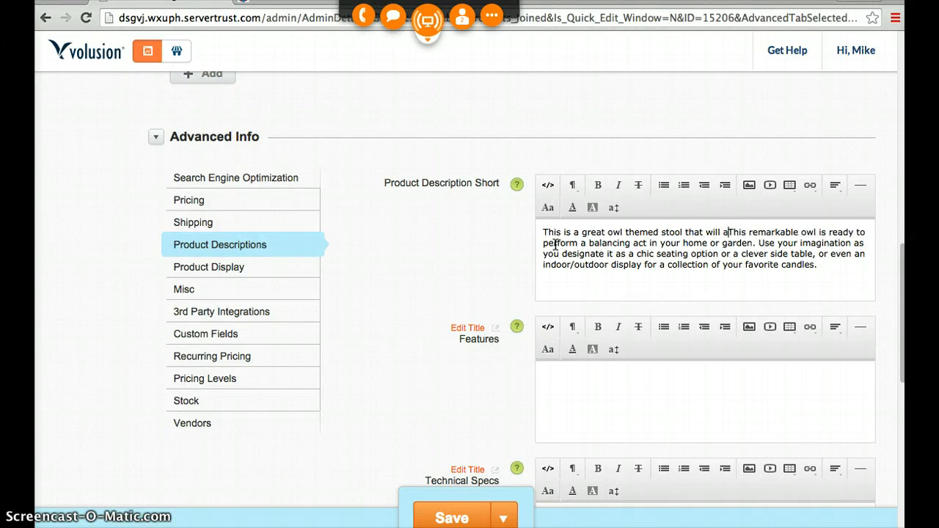
type("the perfect")
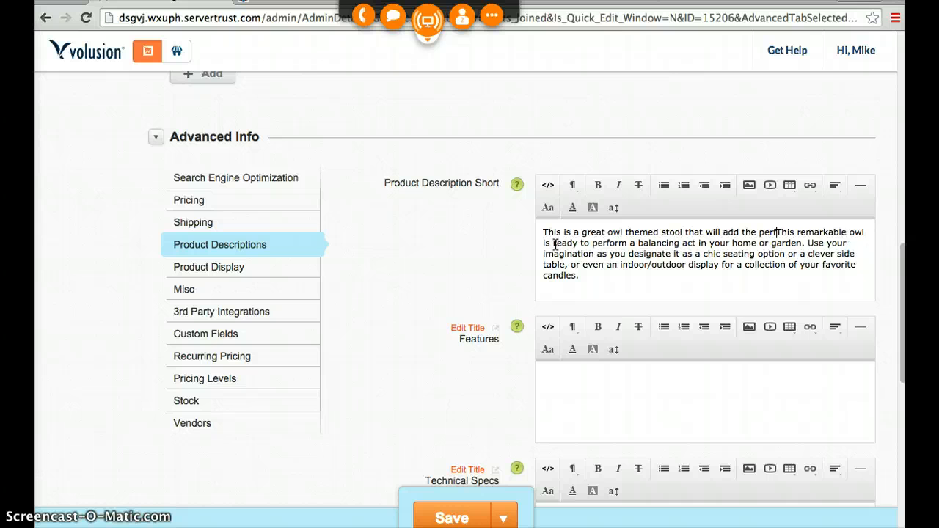
type(" accent")
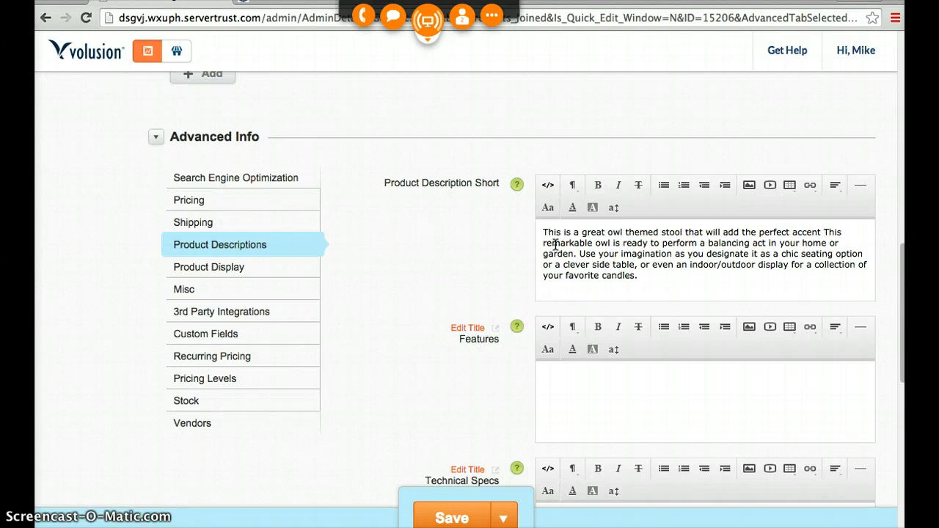
type(" to any room.")
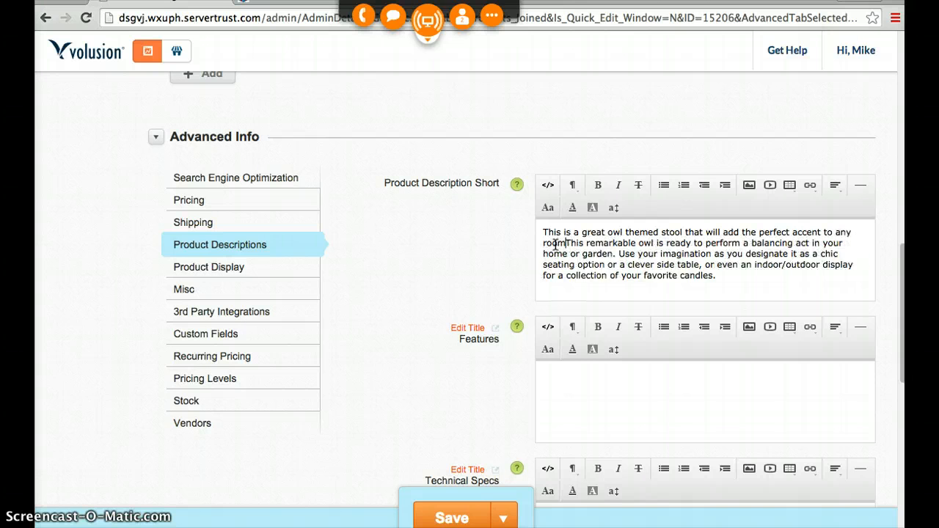
left_click(792, 232)
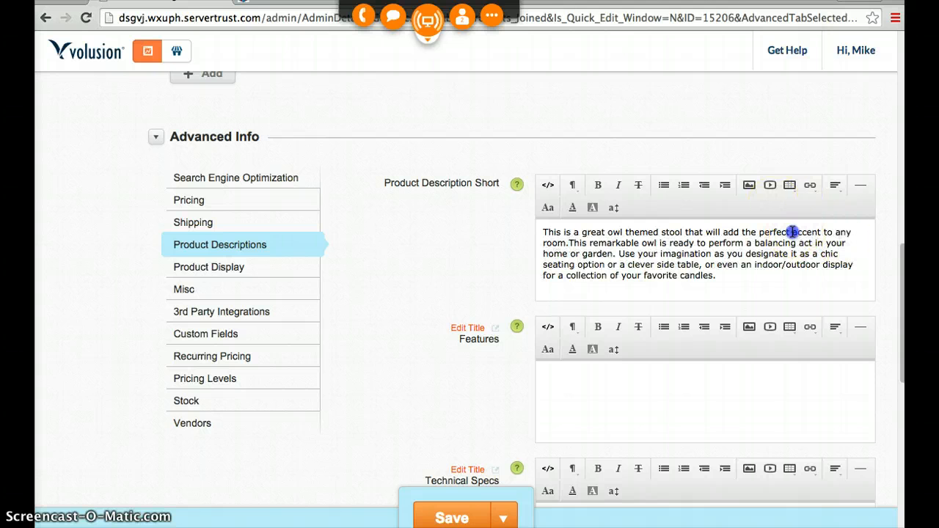
type("functional")
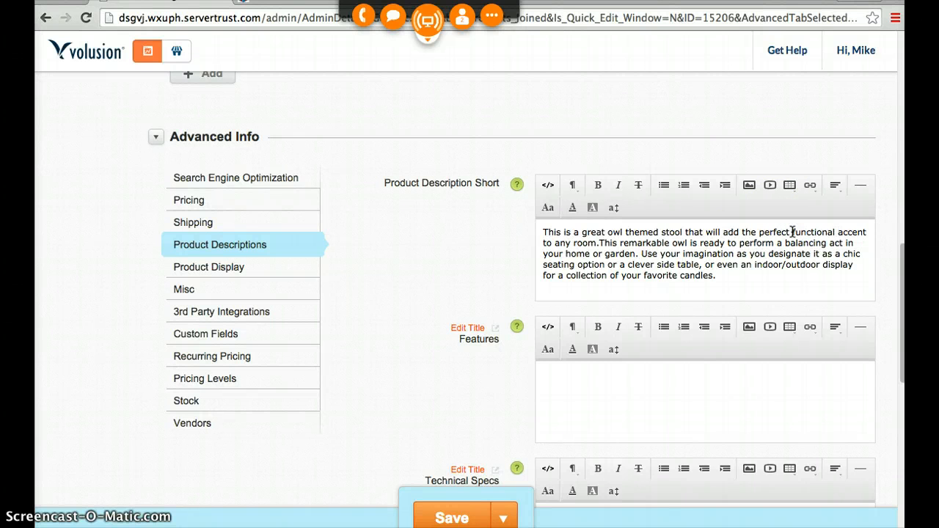
- Put the supplier text on its own line, delete its opening "This remarkable owl" sentence and the leading space, and save the product
left_click(600, 242)
key("Return")
left_click_drag(544, 254, 567, 262)
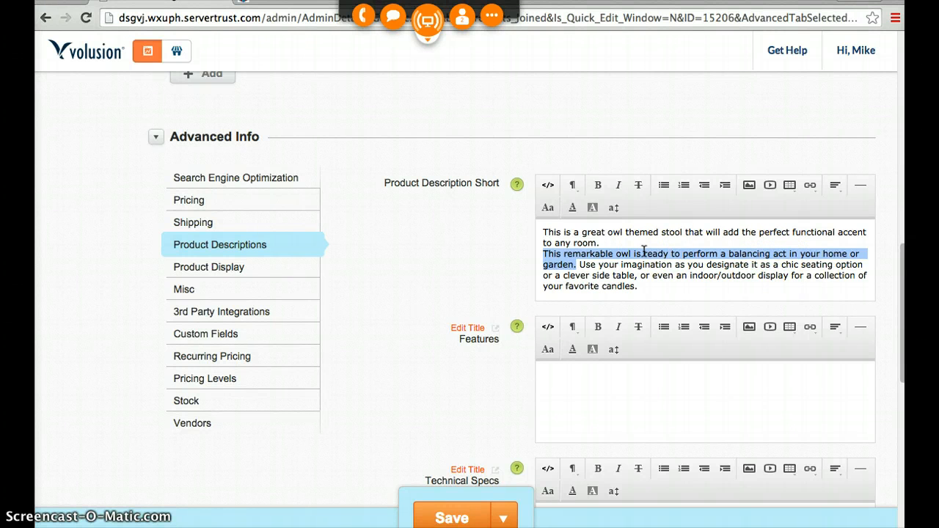
key("BackSpace")
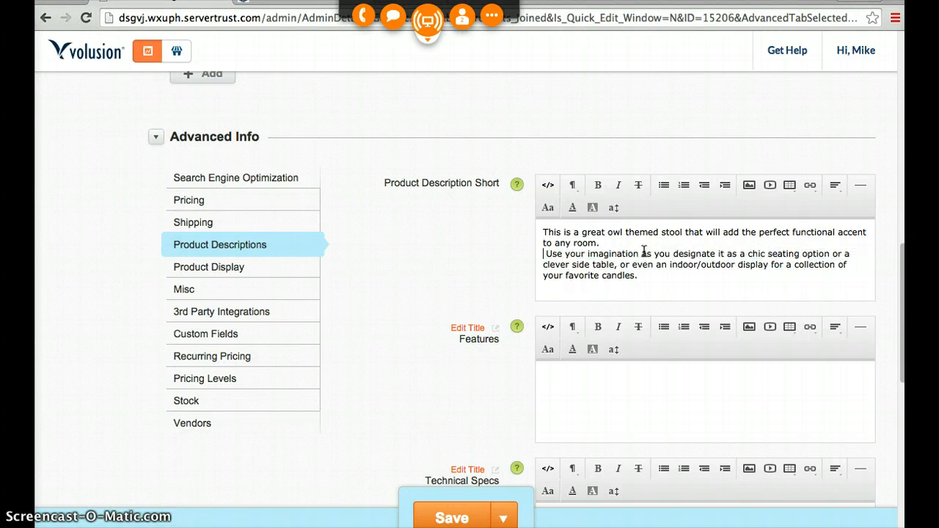
left_click(547, 254)
key("BackSpace")
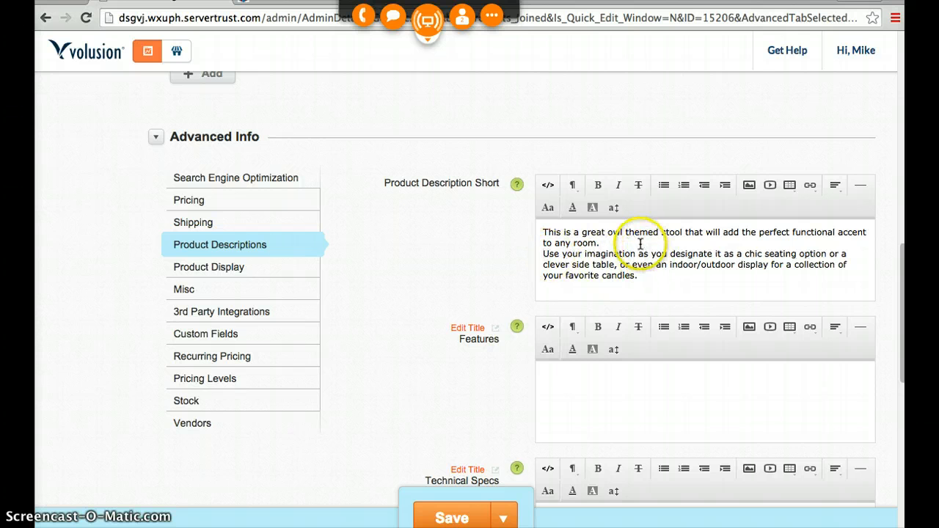
left_click(451, 512)
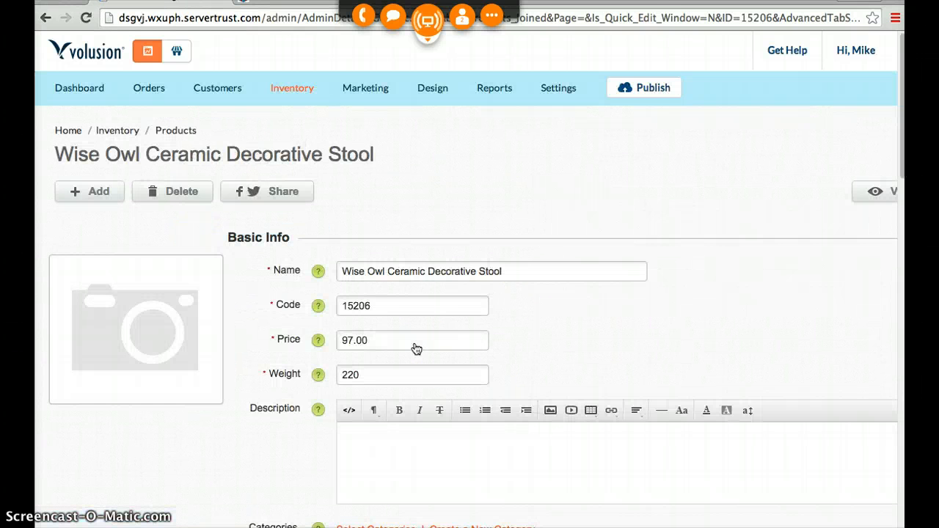
- Switch to the stool's Eastwind page and enlarge its main product photo
scroll(304, 373, "down", 5)
scroll(303, 374, "down", 3)
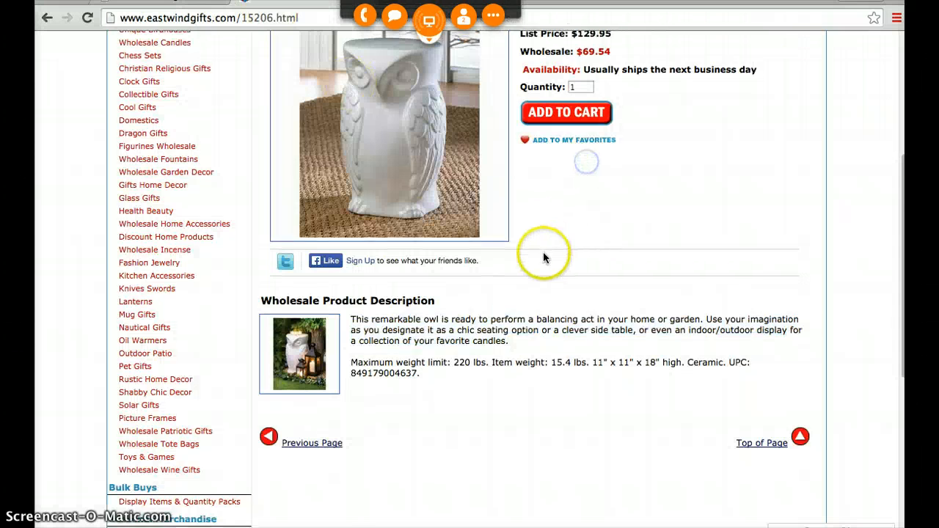
scroll(543, 253, "up", 2)
scroll(470, 268, "up", 2)
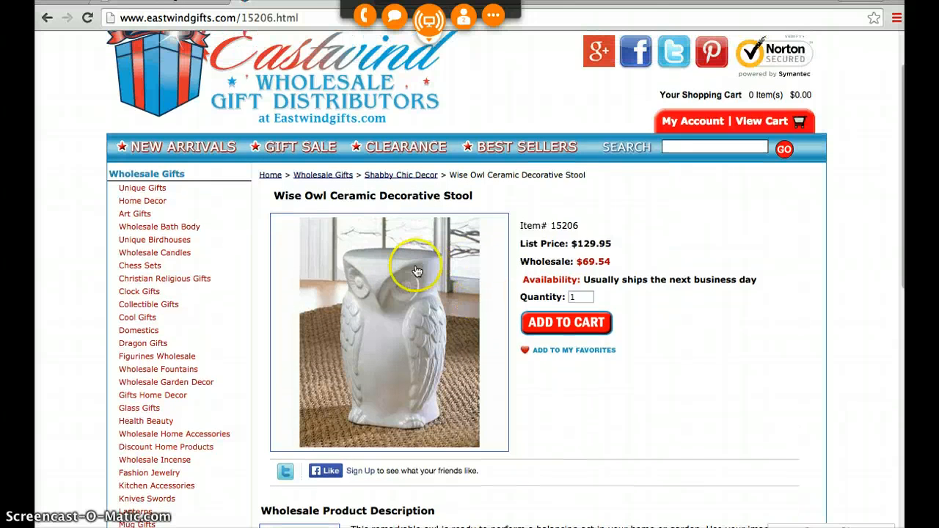
left_click(366, 330)
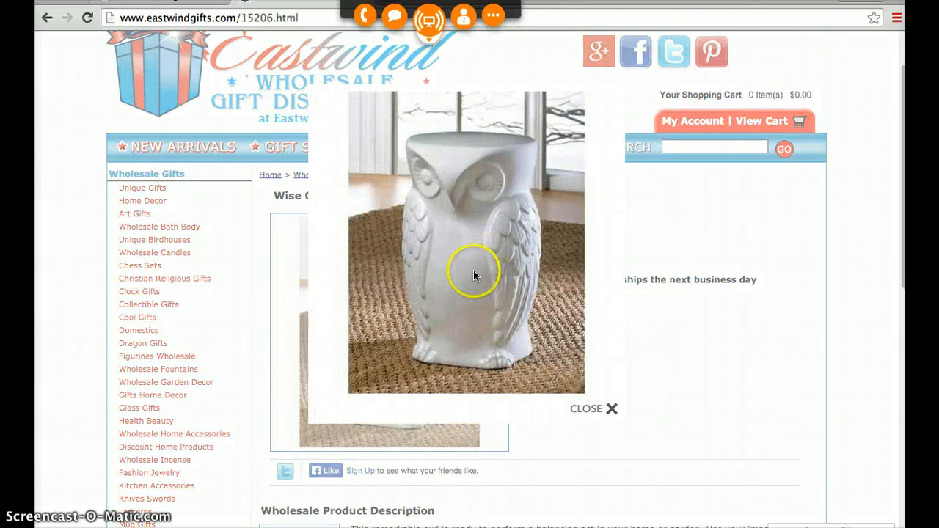
- Start saving the stool's Eastwind page from its enlarged photo, with Downloads as the destination folder
right_click(468, 218)
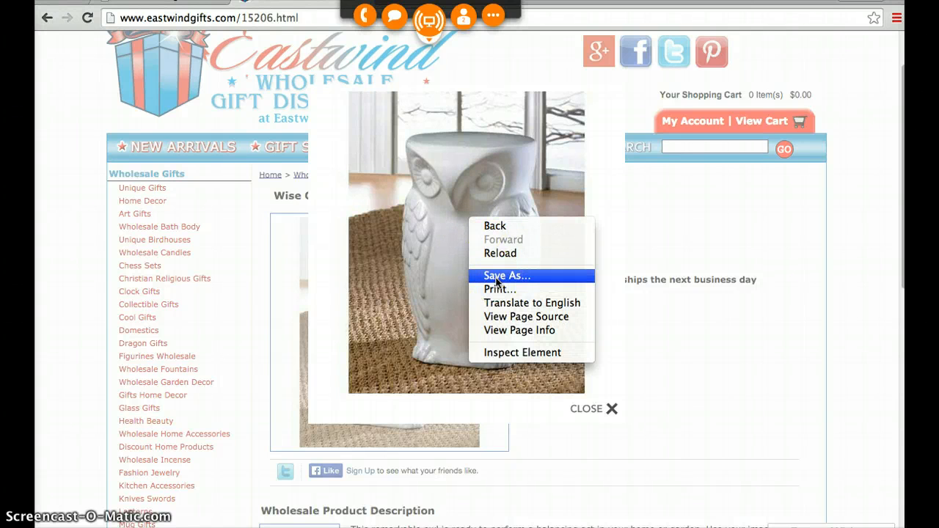
left_click(496, 276)
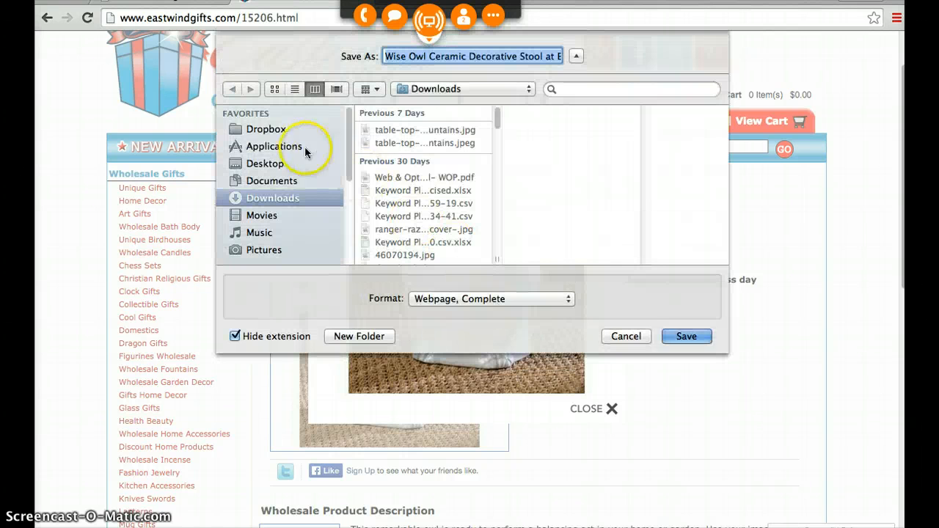
left_click(279, 182)
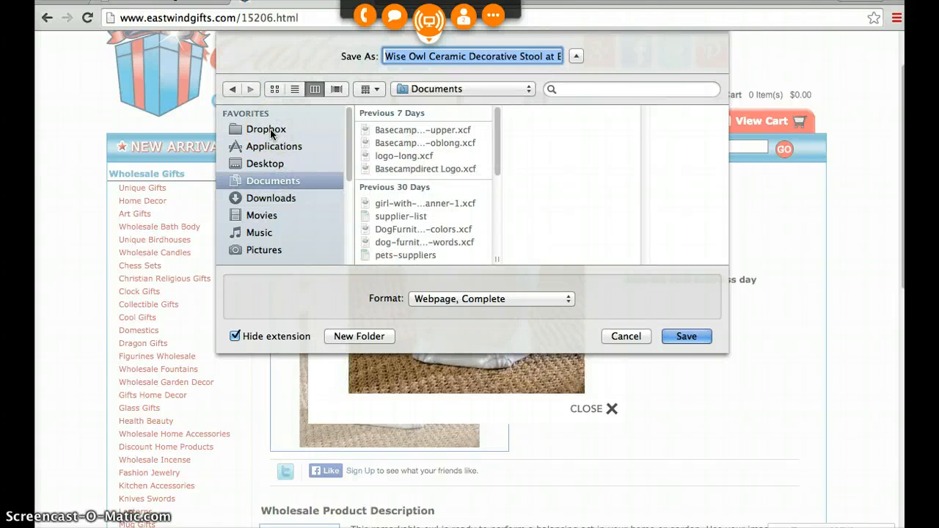
left_click(272, 199)
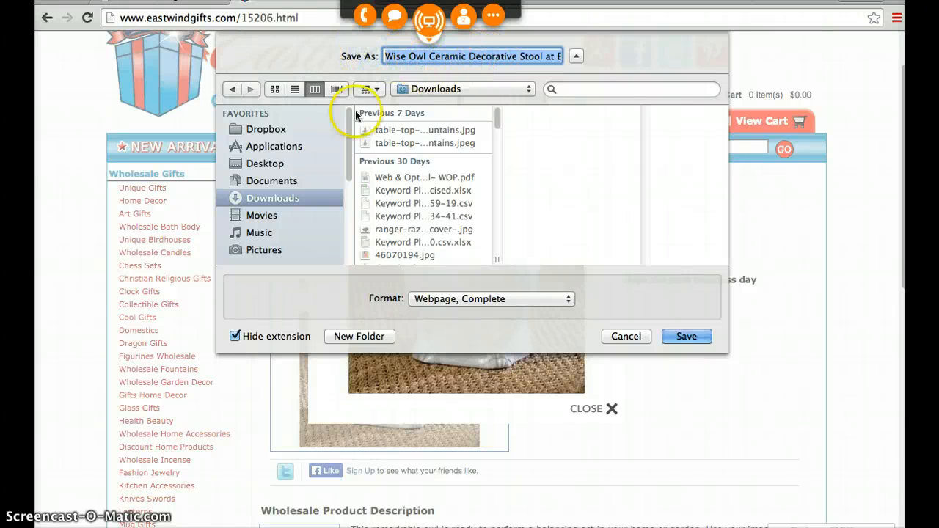
- Remove "at Eastwind Wholesale Gift Distributors" from the file name and turn its last three words into "-ceramic-decorative-stool"
left_click(412, 58)
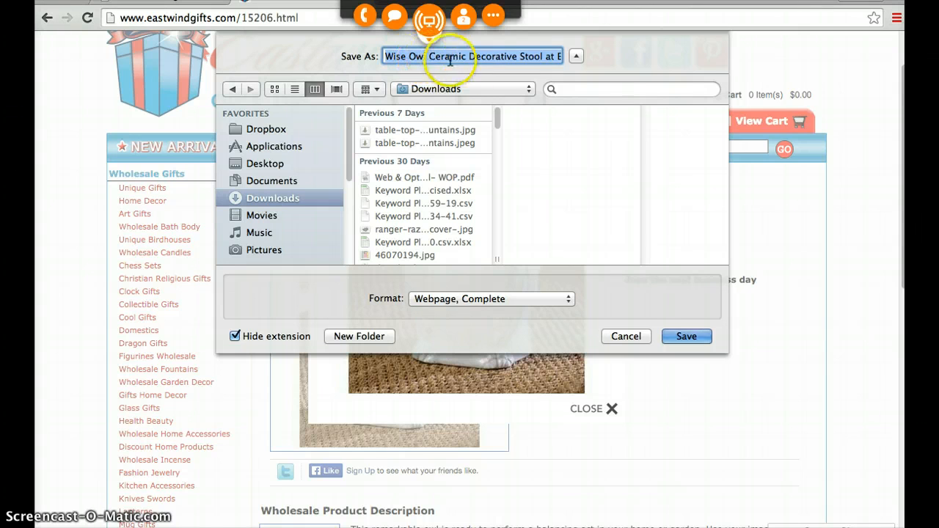
left_click(541, 56)
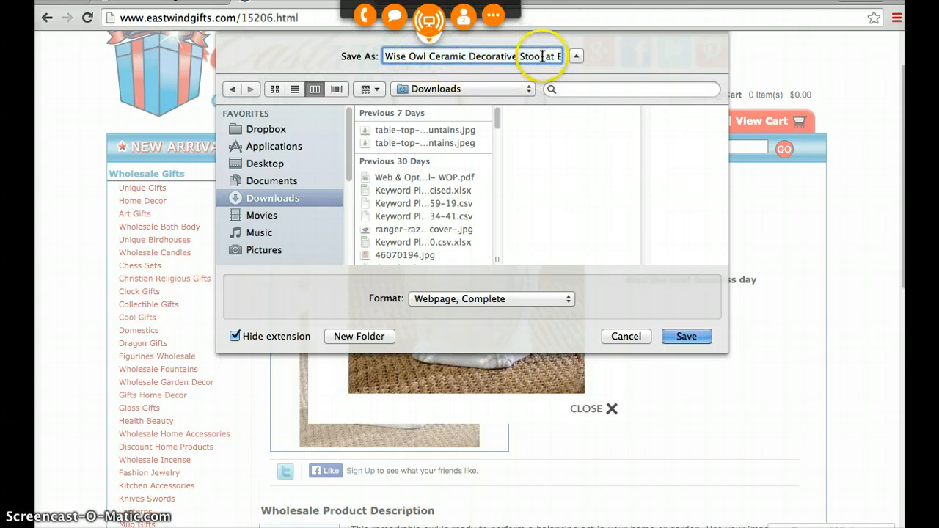
left_click_drag(541, 56, 599, 58)
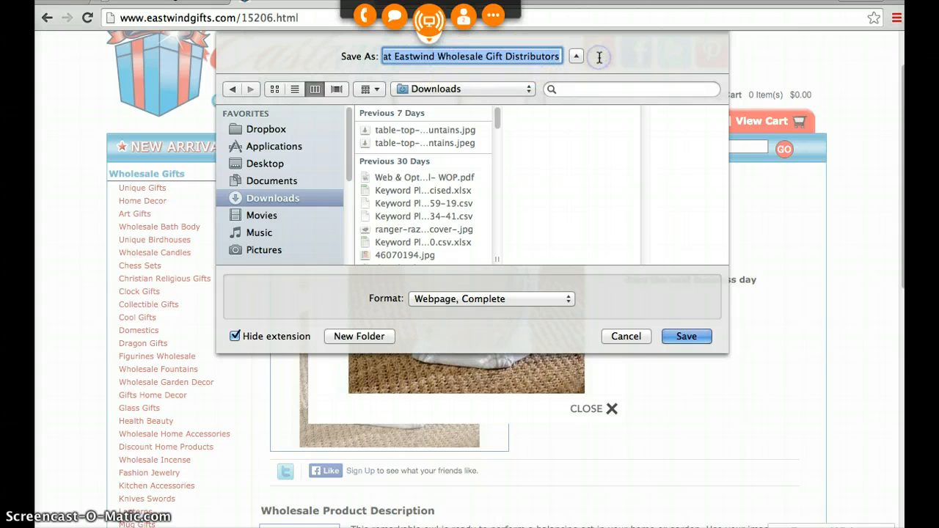
key("BackSpace")
left_click(527, 56)
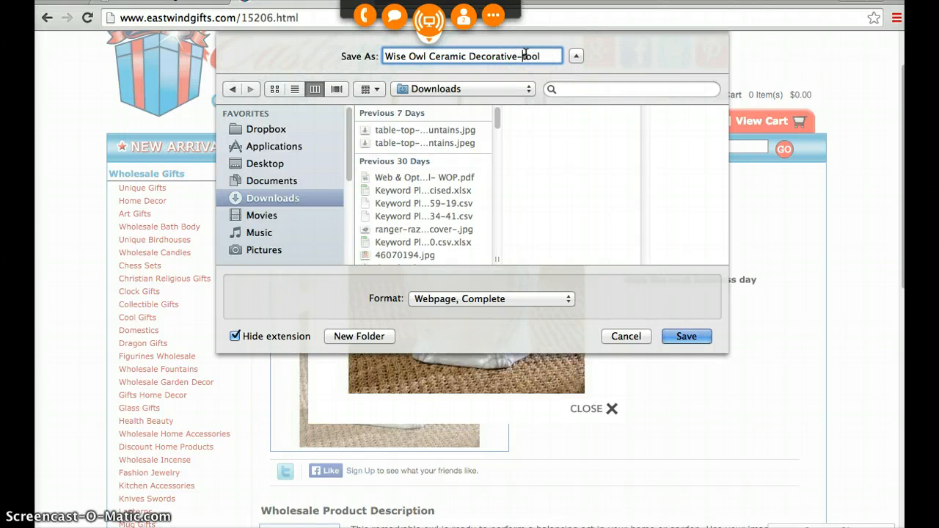
left_click(475, 57)
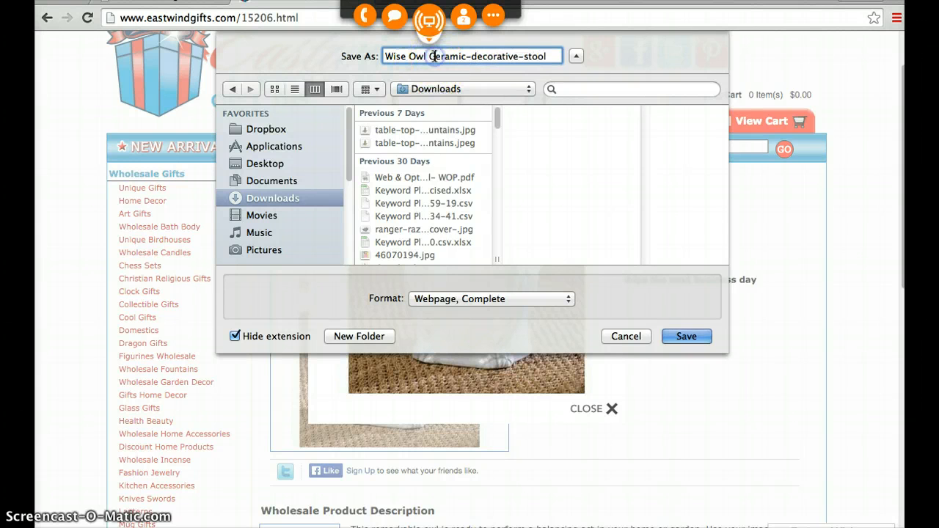
key("BackSpace")
key("BackSpace")
type("-c")
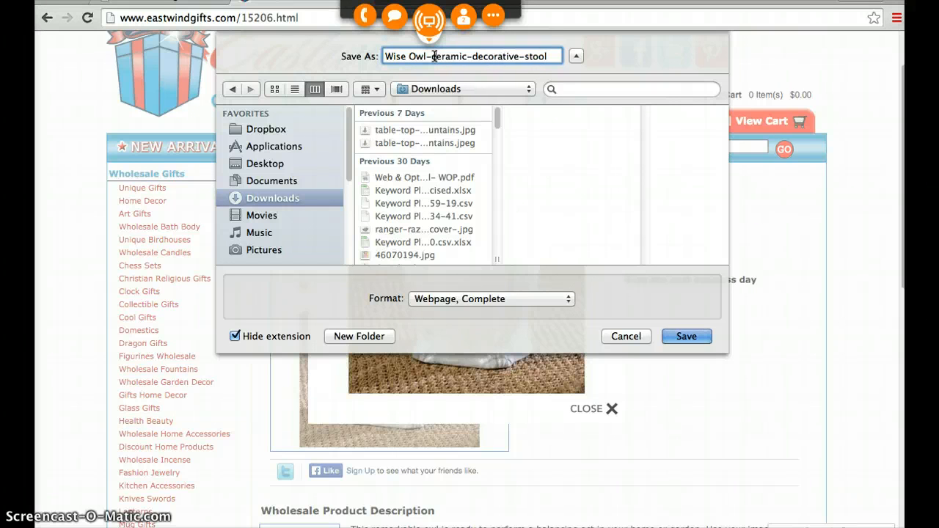
- Lowercase and hyphenate the opening words to make the file name "wise-owl-ceramic-decorative-stool", and save the page
left_click(419, 57)
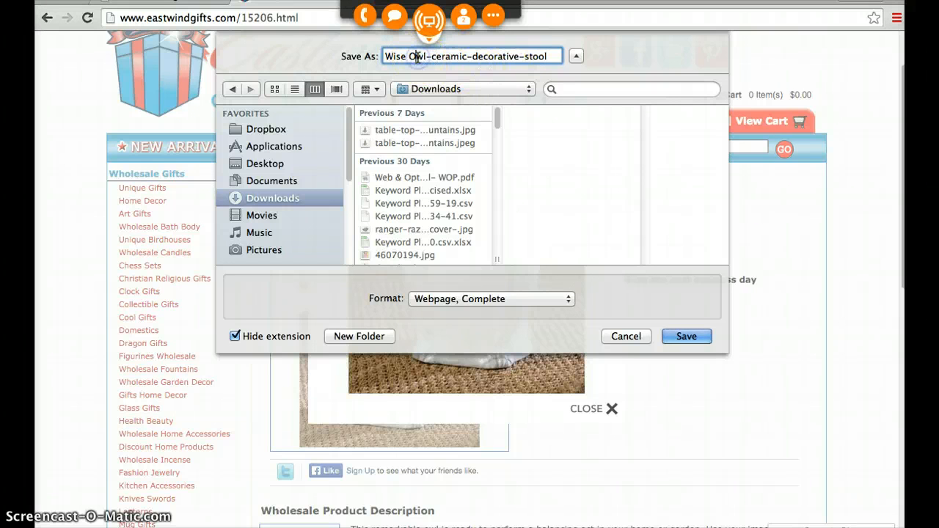
key("BackSpace")
key("BackSpace")
type("o")
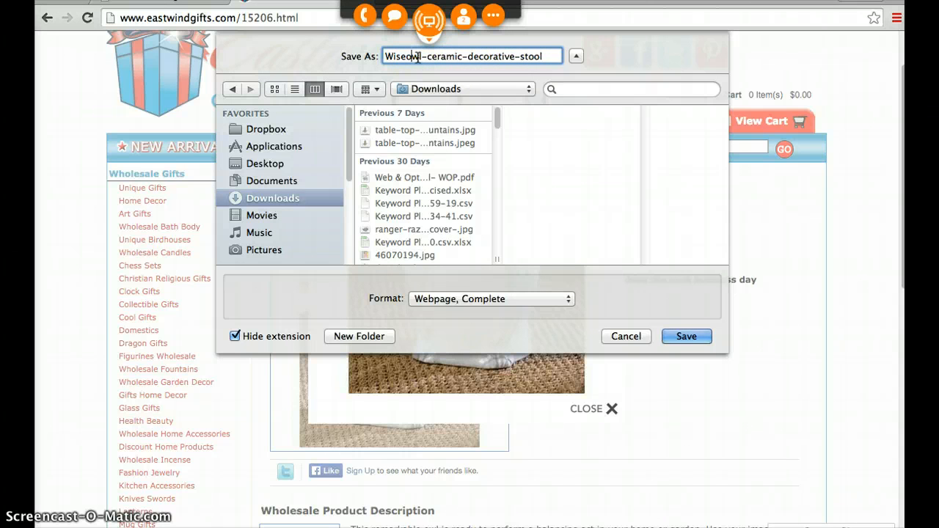
key("BackSpace")
type("-")
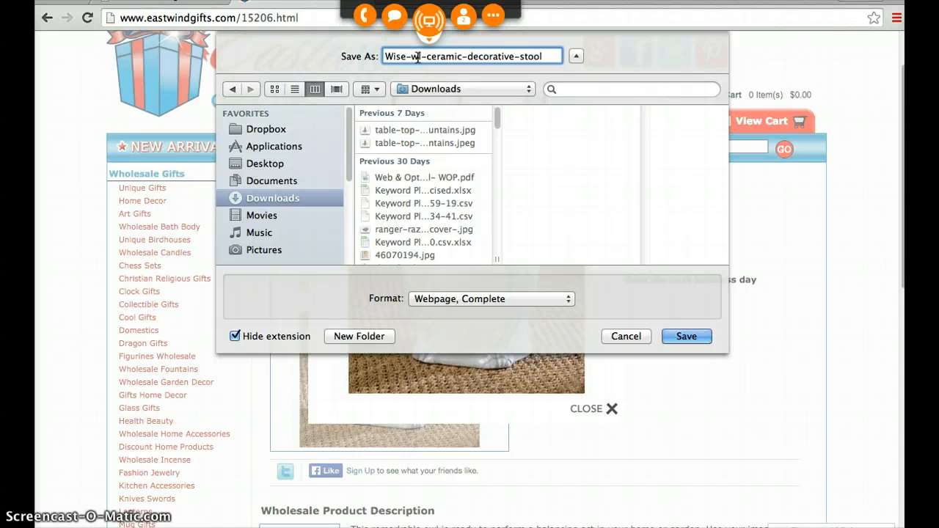
type("o")
left_click(391, 55)
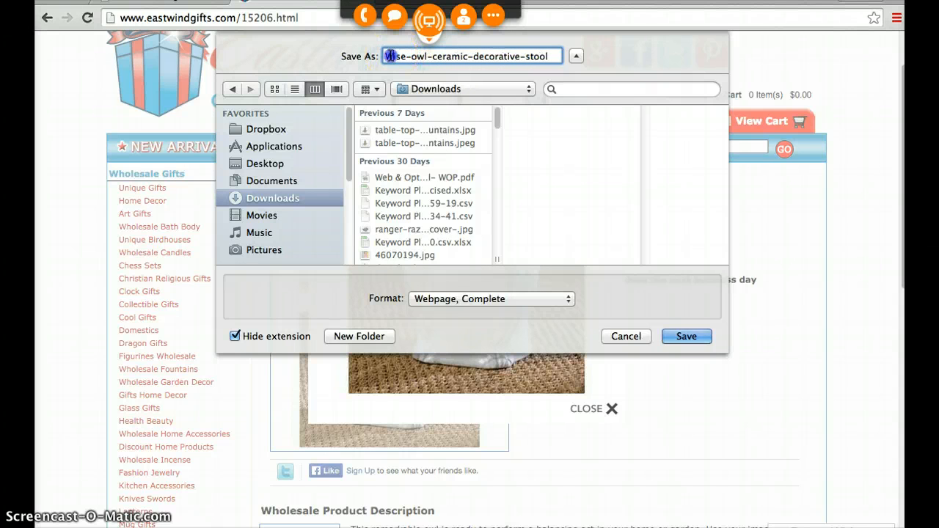
left_click(381, 56)
type("w")
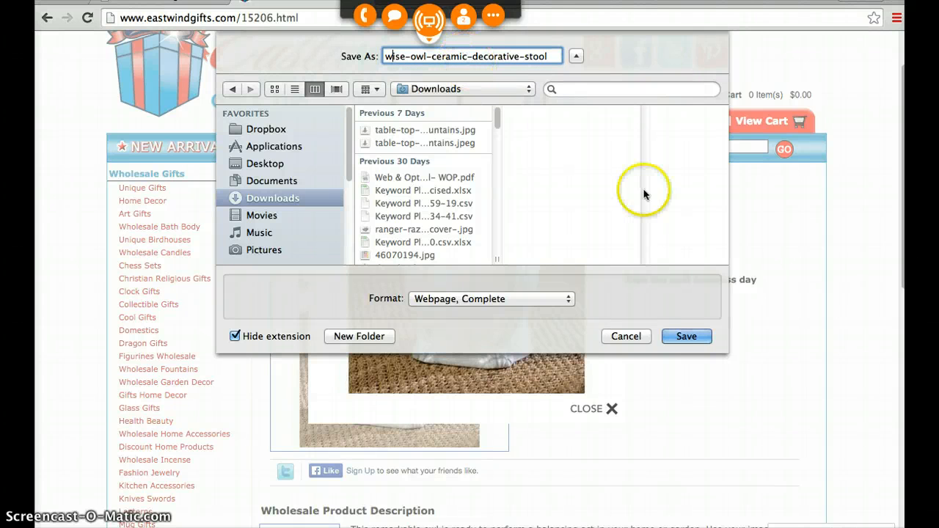
left_click(688, 336)
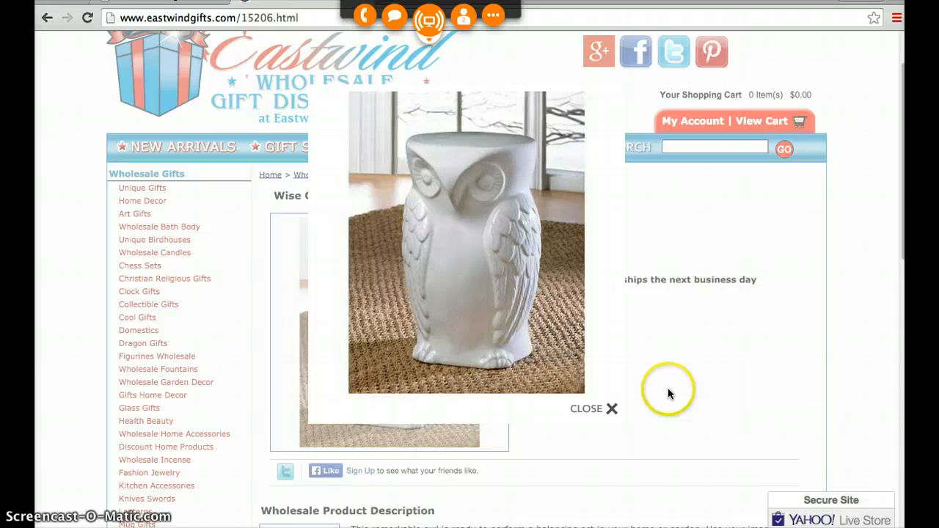
- Close the enlarged photo and start adding a product image in the Volusion stool's Image Management section
left_click(611, 423)
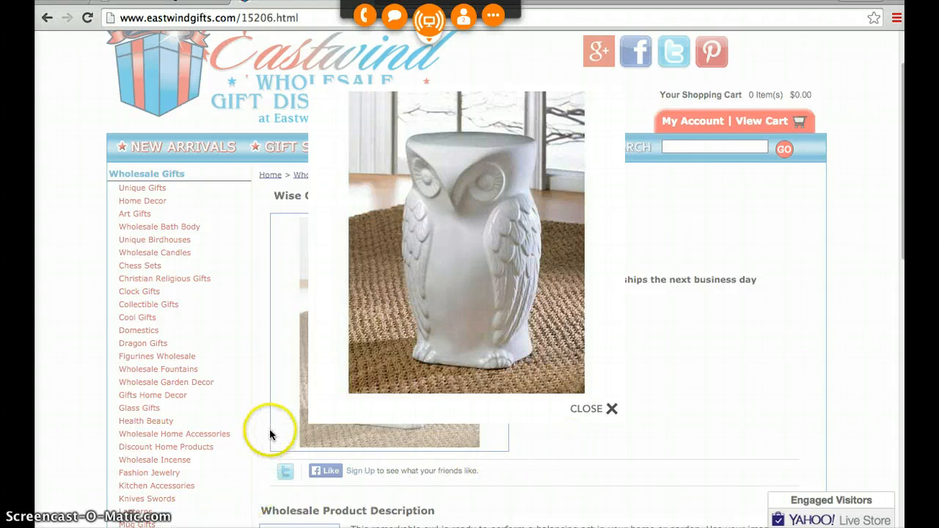
left_click(612, 408)
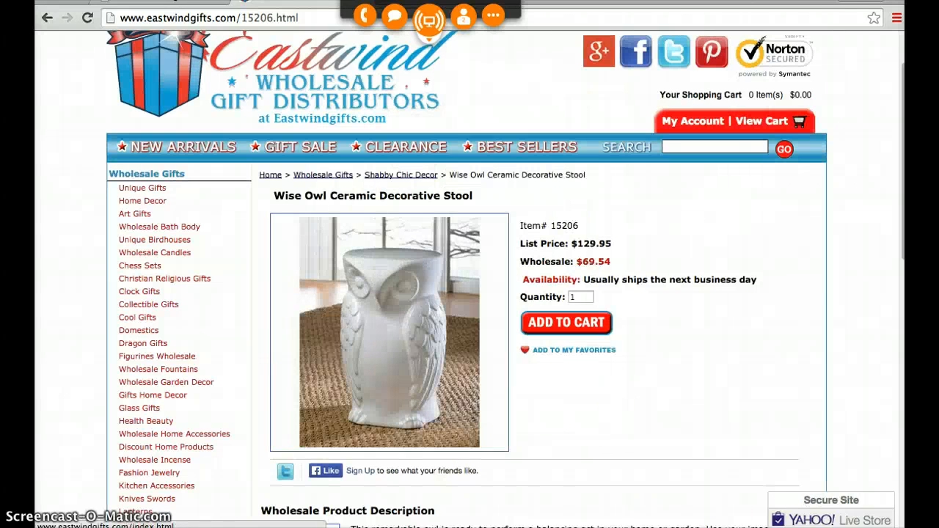
left_click(170, 2)
scroll(225, 367, "down", 5)
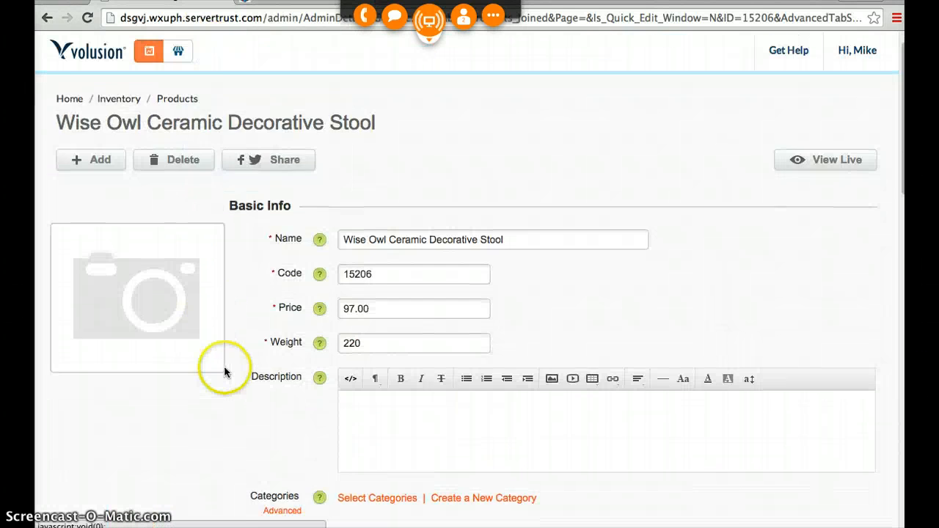
left_click(274, 270)
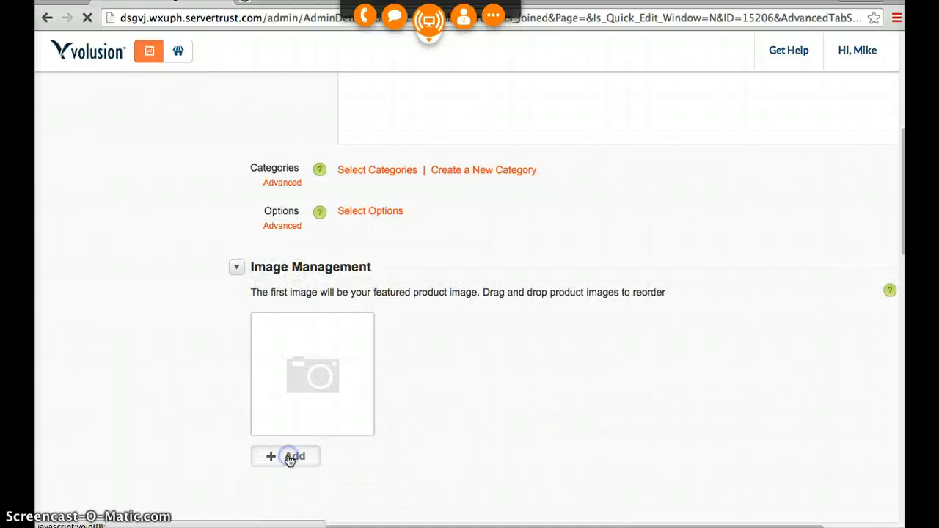
left_click(290, 457)
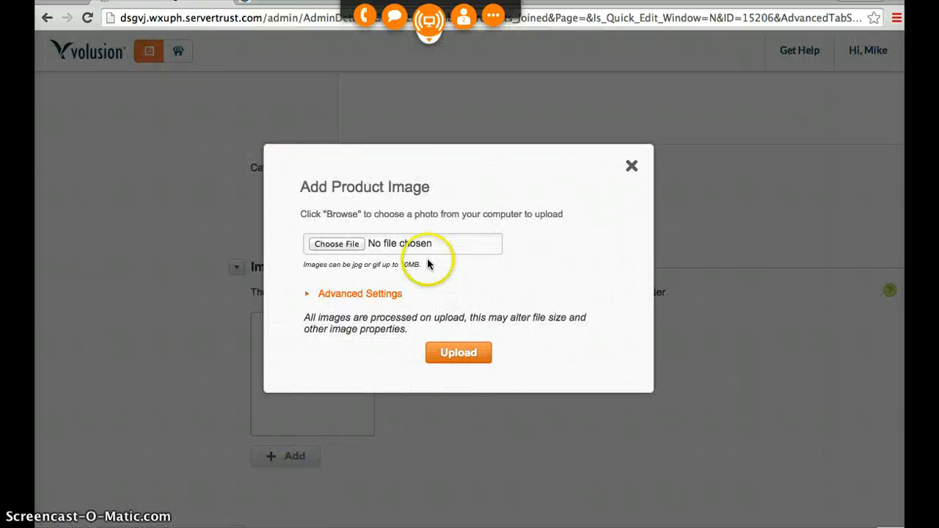
- Try to find the stool photo among the saved page's files in the Downloads folder
left_click(339, 248)
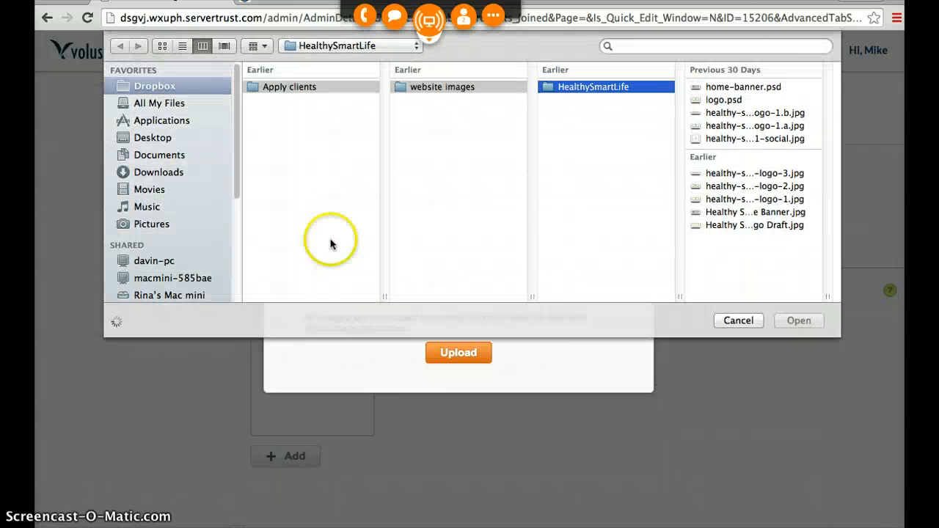
left_click(160, 174)
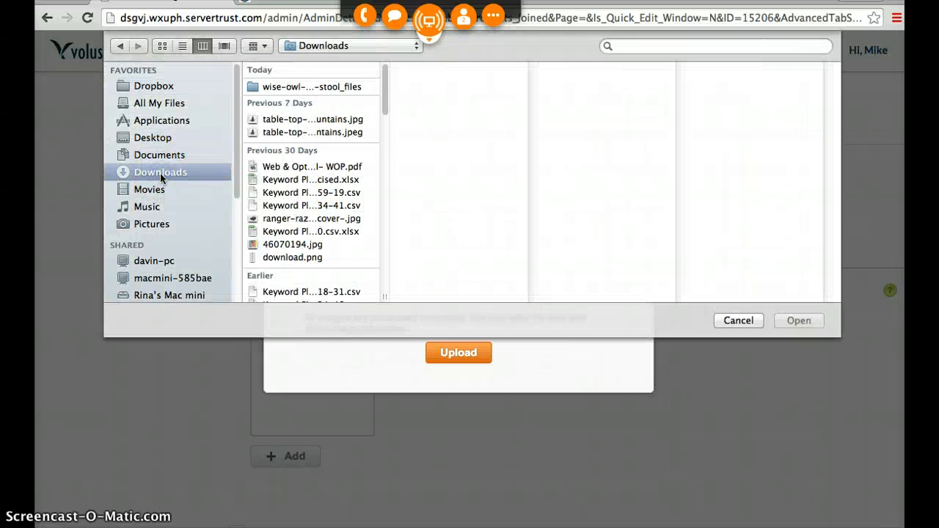
left_click(294, 87)
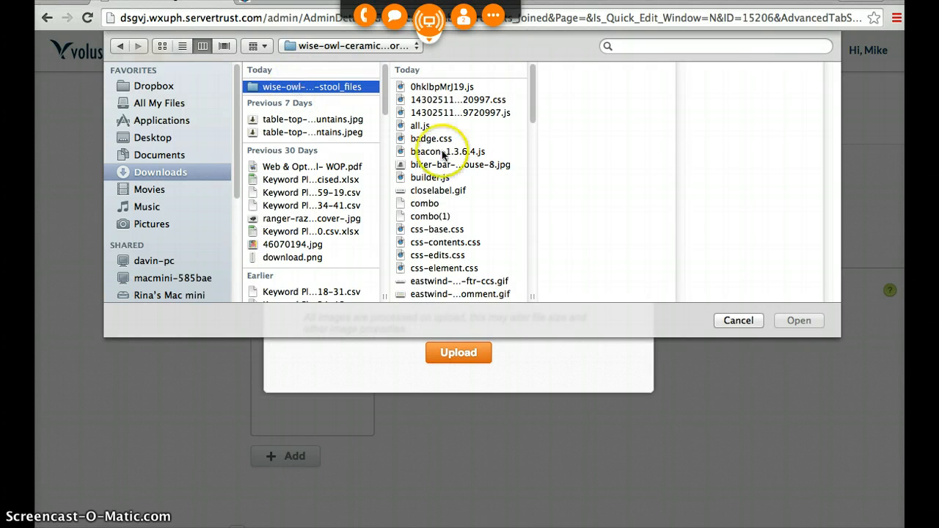
scroll(454, 180, "down", 3)
scroll(470, 183, "down", 4)
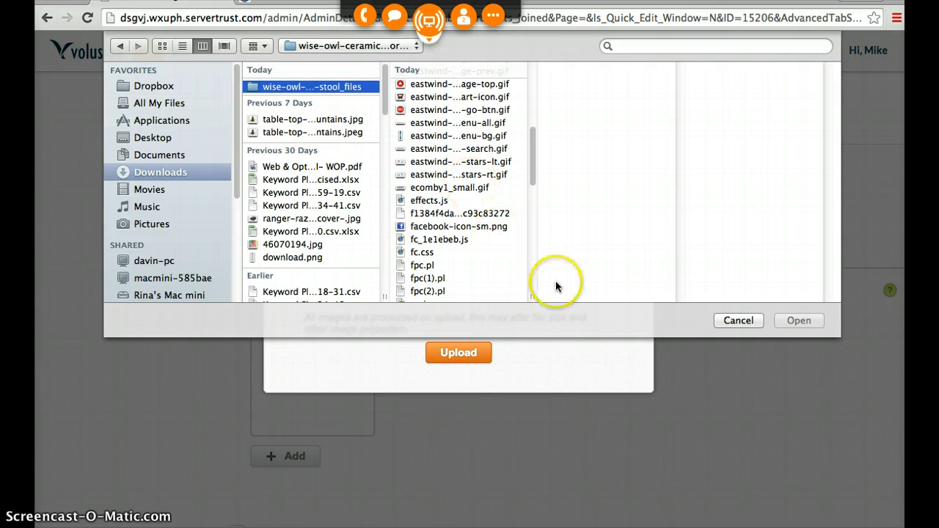
left_click(739, 322)
- Switch to the stool's Eastwind page and start saving its enlarged photo into the wise-owl stool_files folder in Downloads
left_click(297, 7)
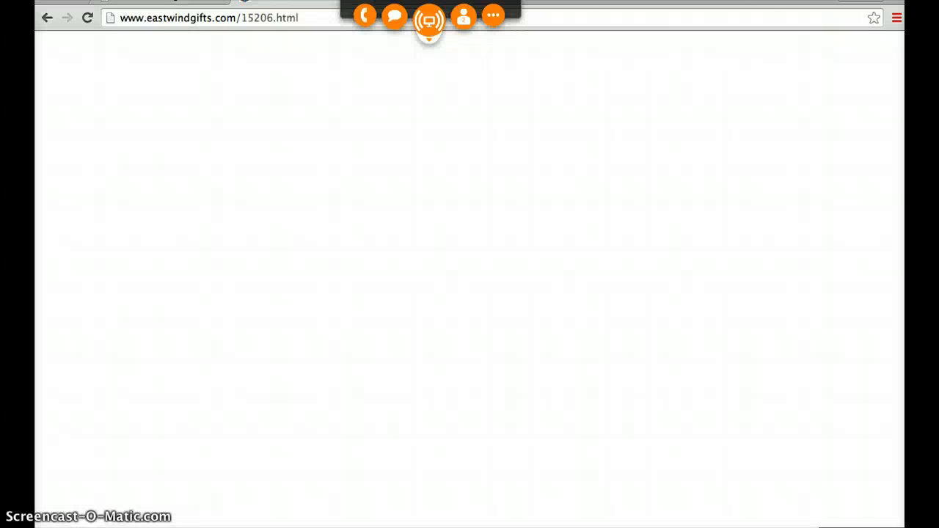
left_click(407, 320)
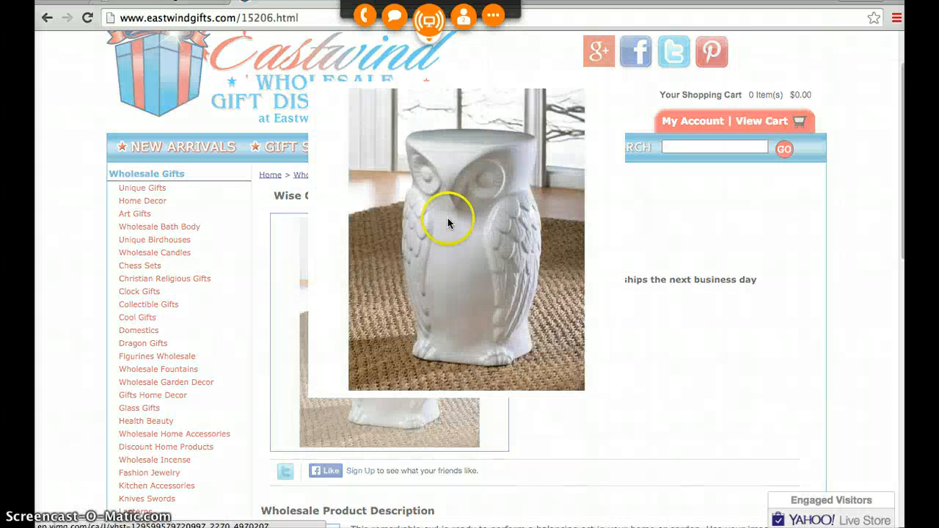
right_click(451, 210)
left_click(504, 222)
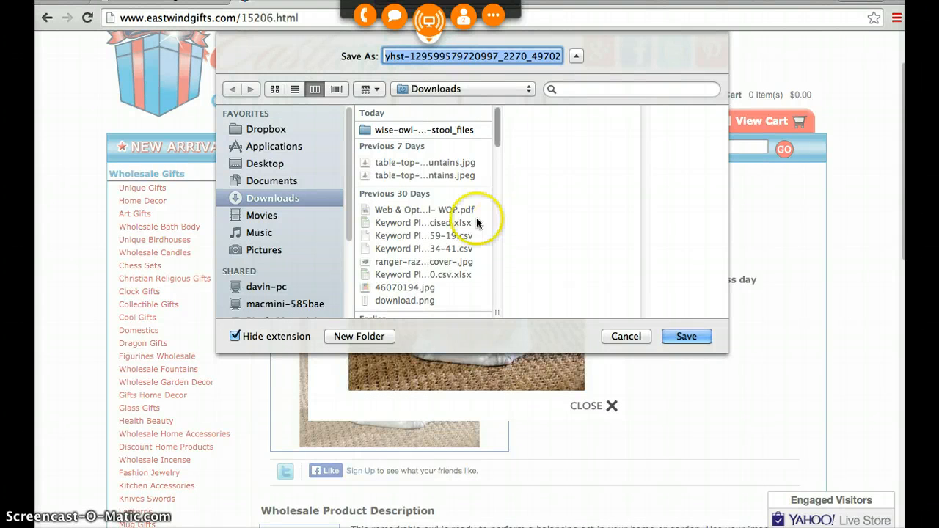
left_click(428, 131)
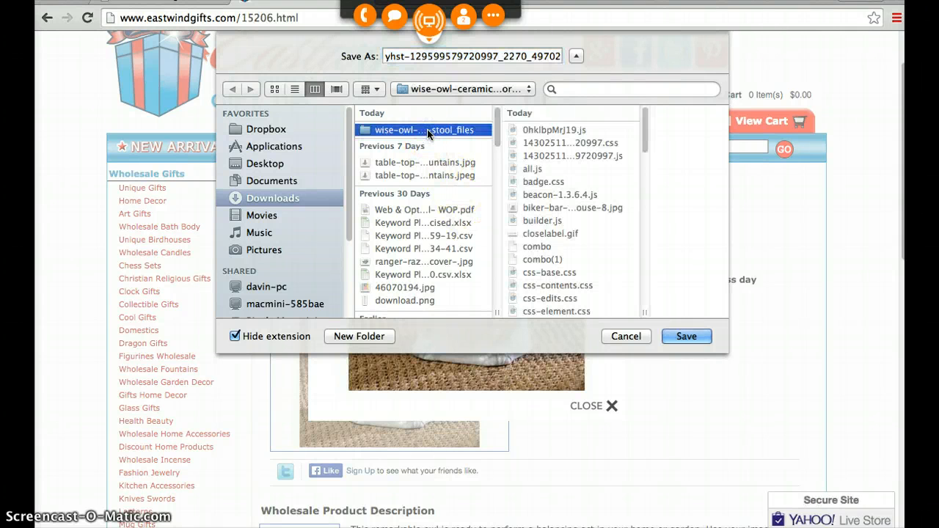
- Insert "wise-owl-decorative-stool" into the photo's suggested file name, save the image, and return to the Volusion product
left_click(440, 57)
type("wise")
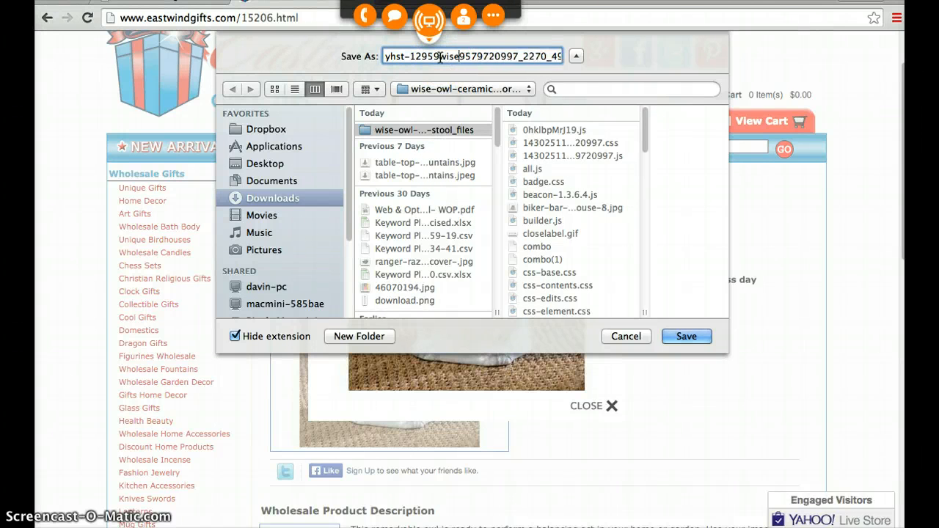
type("-ow")
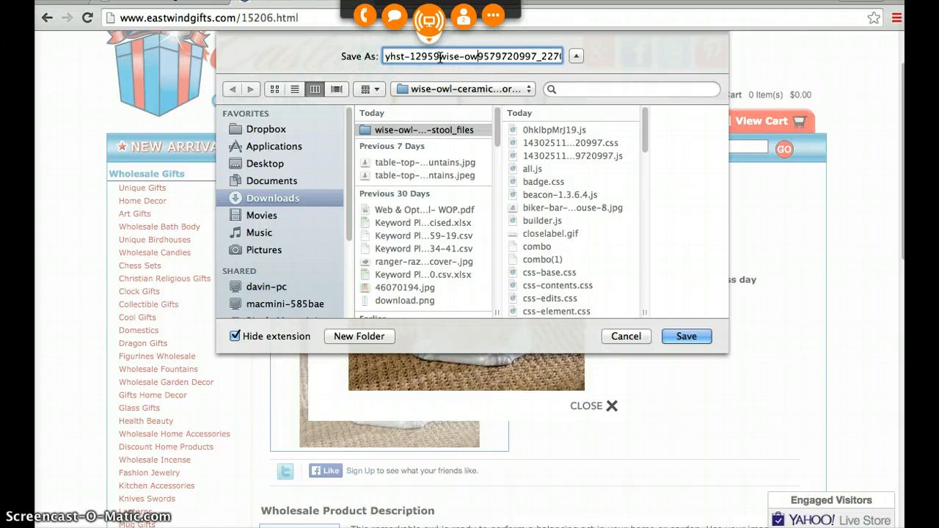
type("l-decor")
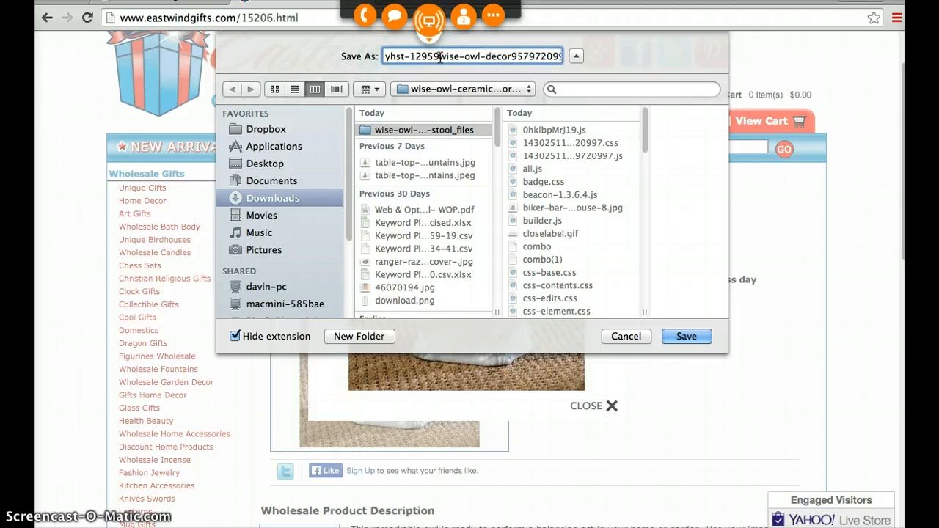
type("ative-stool")
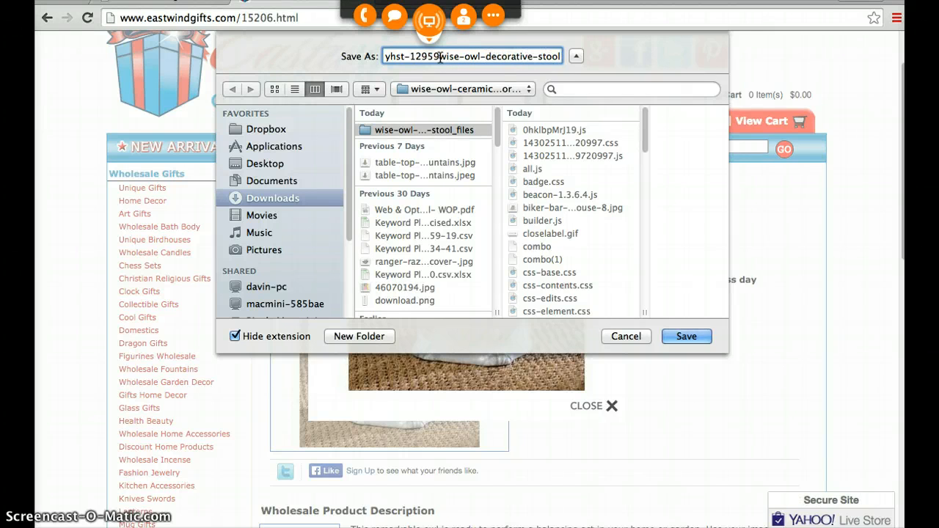
key("Return")
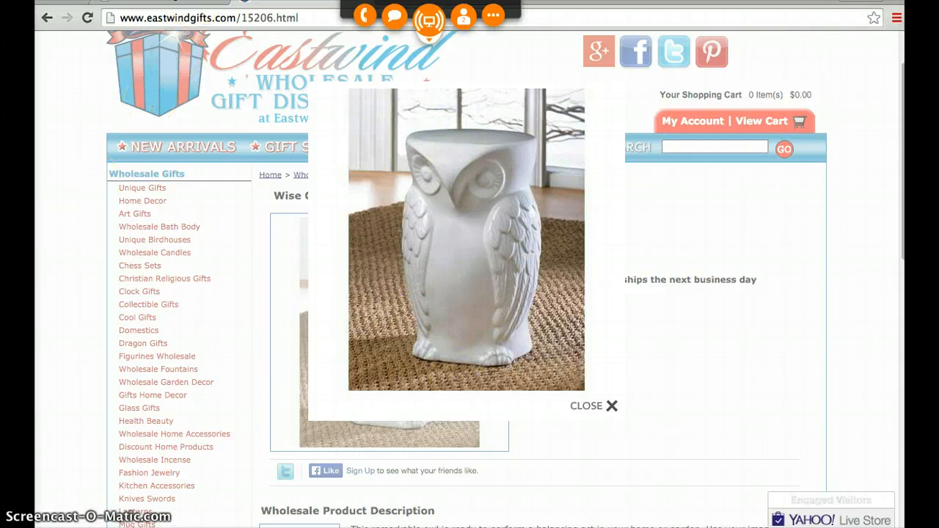
left_click(160, 1)
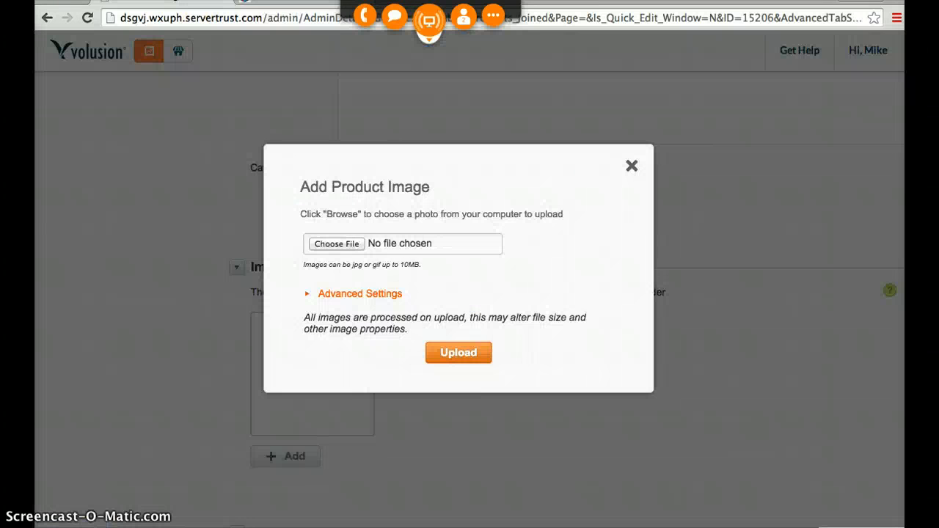
- Choose a file for the product image and look for the saved stool photo in Downloads' wise-owl stool_files folder
left_click(336, 244)
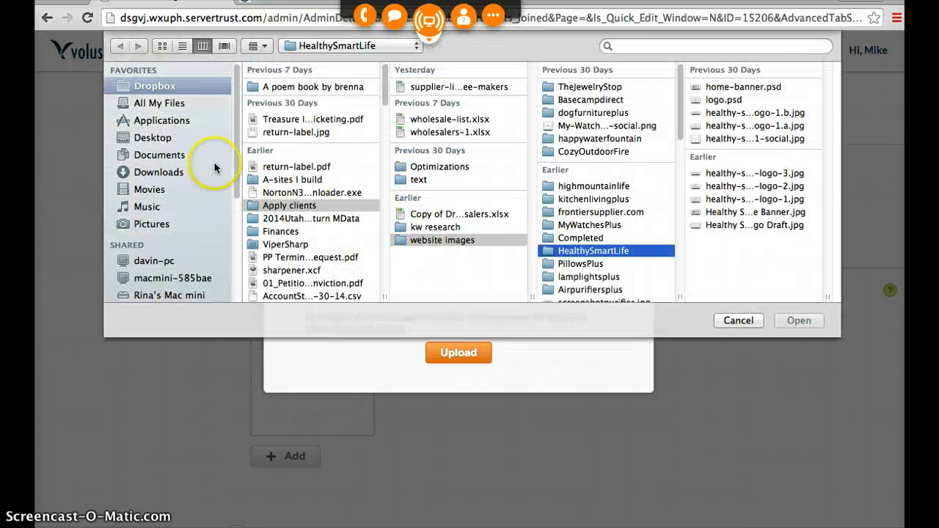
left_click(164, 173)
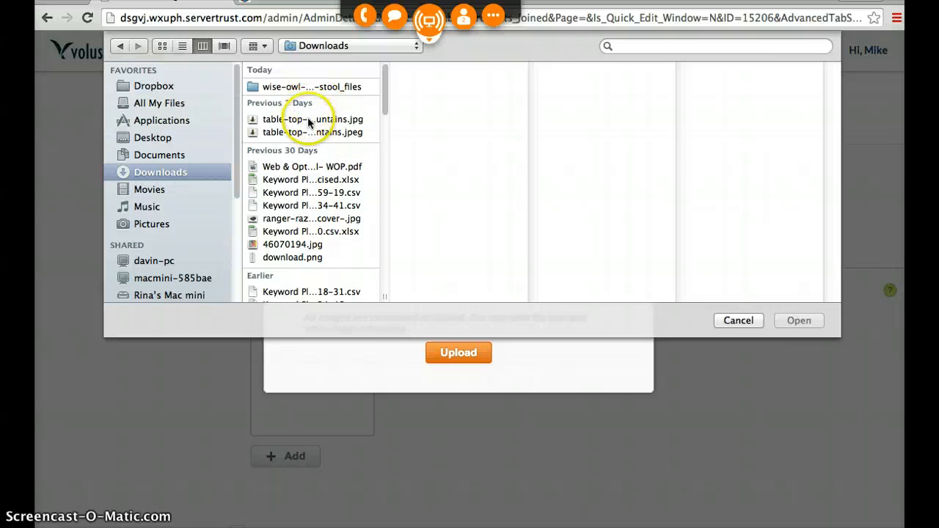
left_click(299, 88)
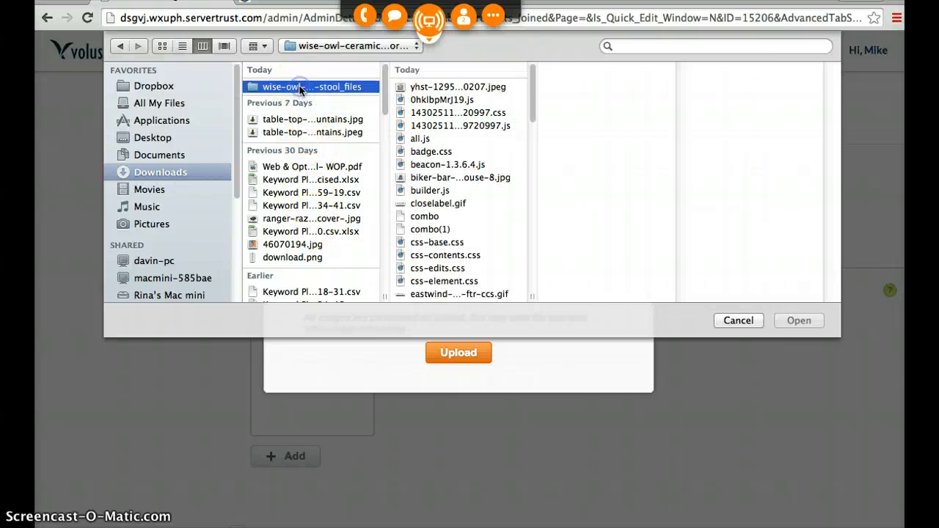
scroll(432, 201, "down", 10)
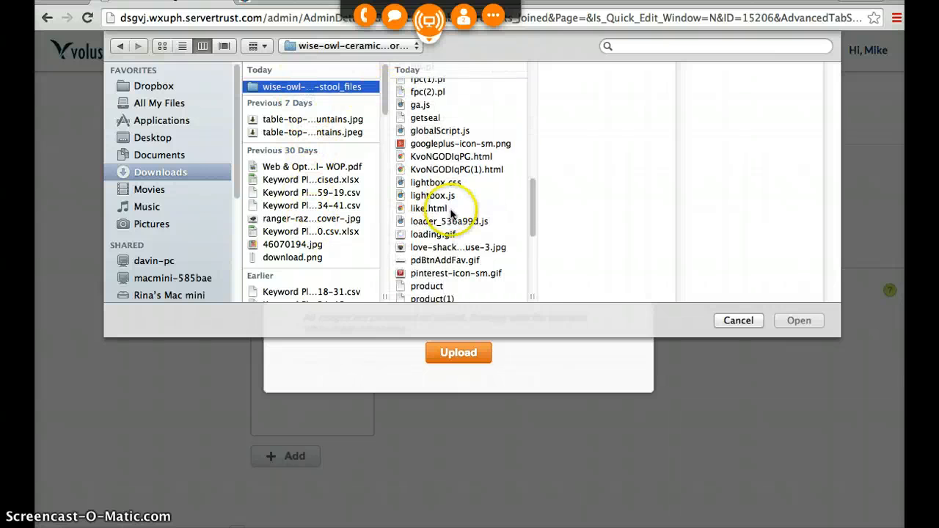
scroll(444, 211, "down", 8)
scroll(455, 229, "up", 10)
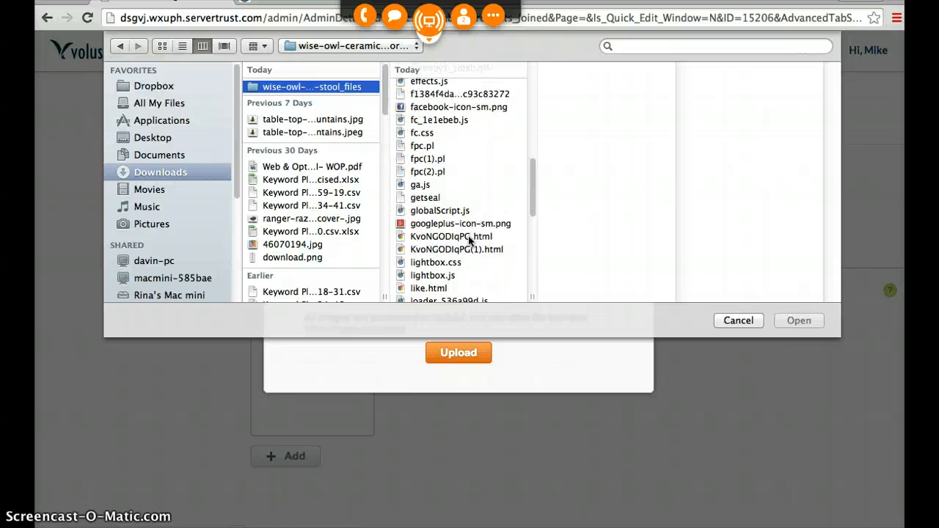
scroll(470, 241, "up", 8)
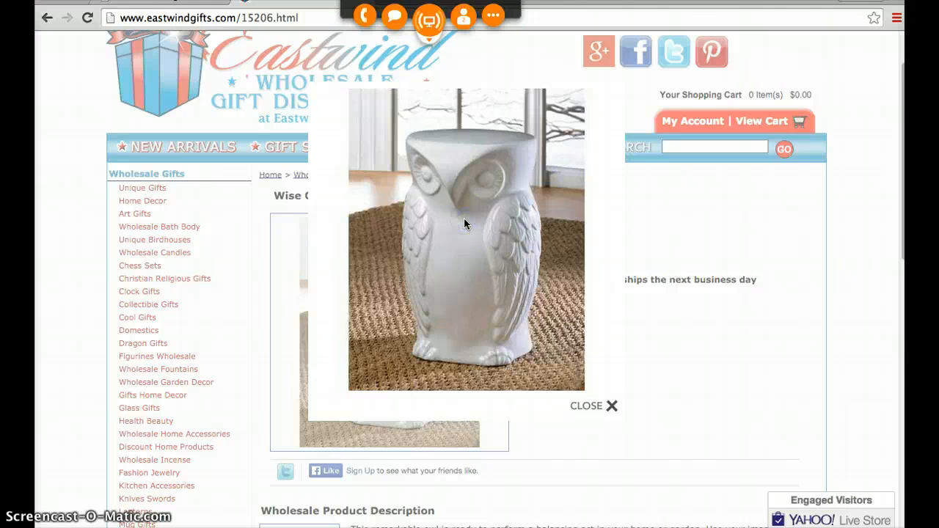
- Switch to the stool's Eastwind page, try to save its enlarged photo as an image, and close the enlargement
right_click(465, 220)
left_click(682, 197)
right_click(462, 235)
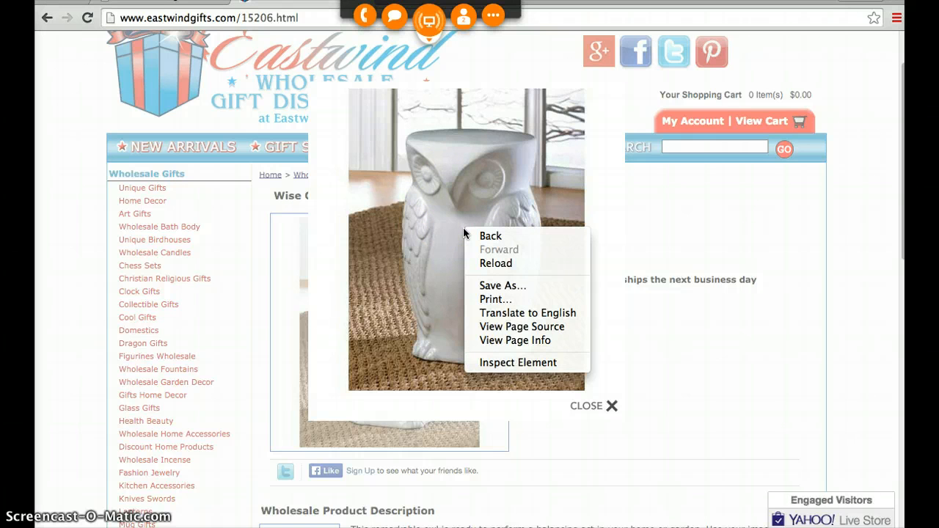
right_click(470, 176)
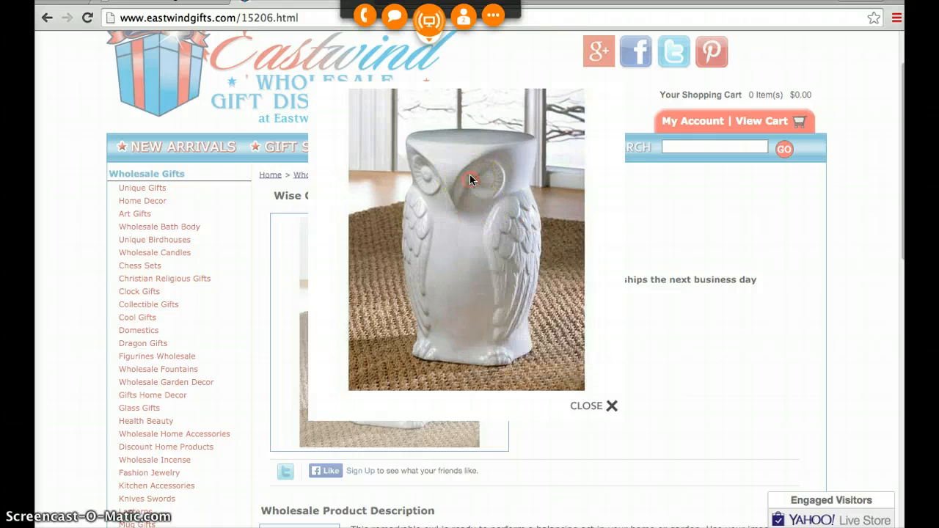
right_click(463, 152)
right_click(430, 152)
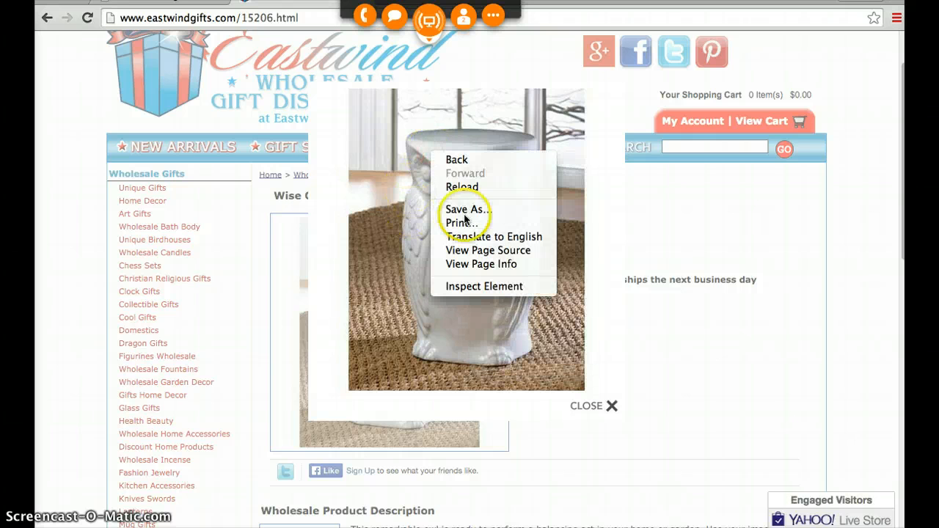
left_click(642, 180)
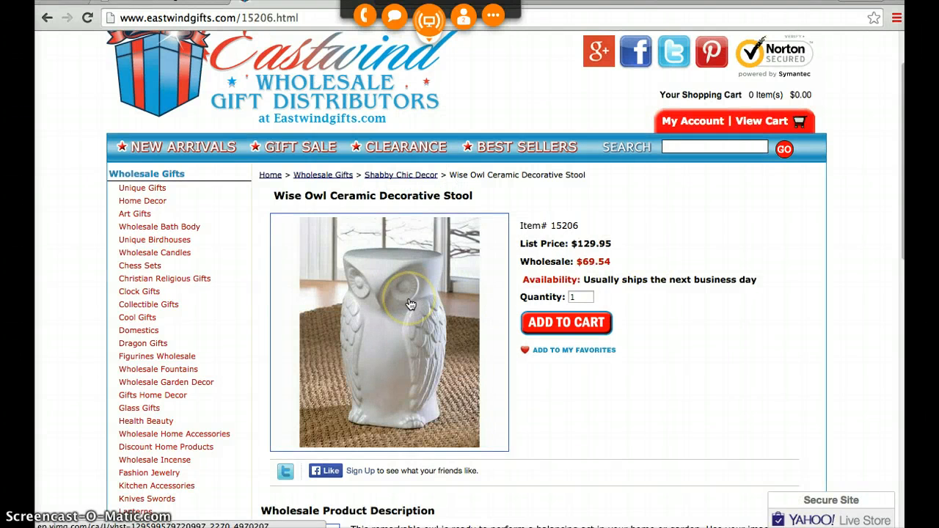
- Copy the stool's name from the Eastwind page and search Google Images for "Wise Owl Ceramic Decorative Stool" in a new tab
left_click_drag(476, 195, 299, 192)
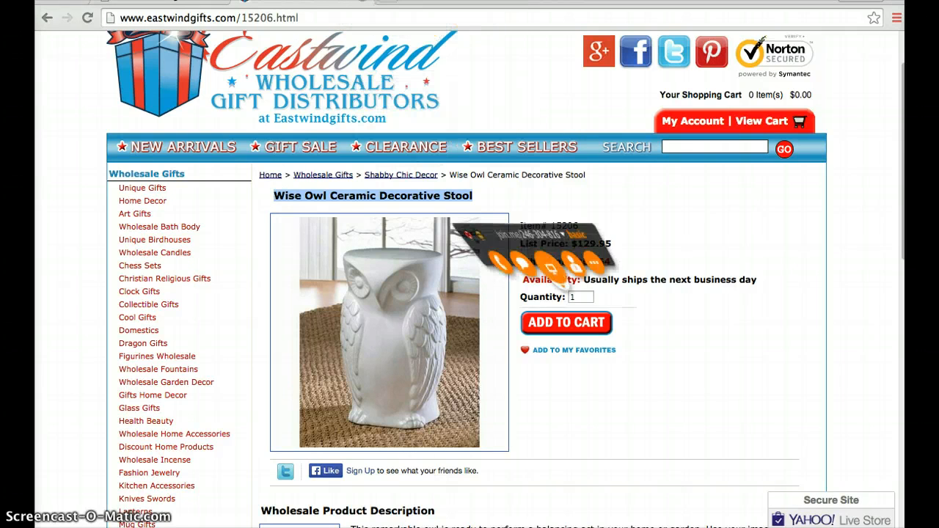
key("ctrl+t")
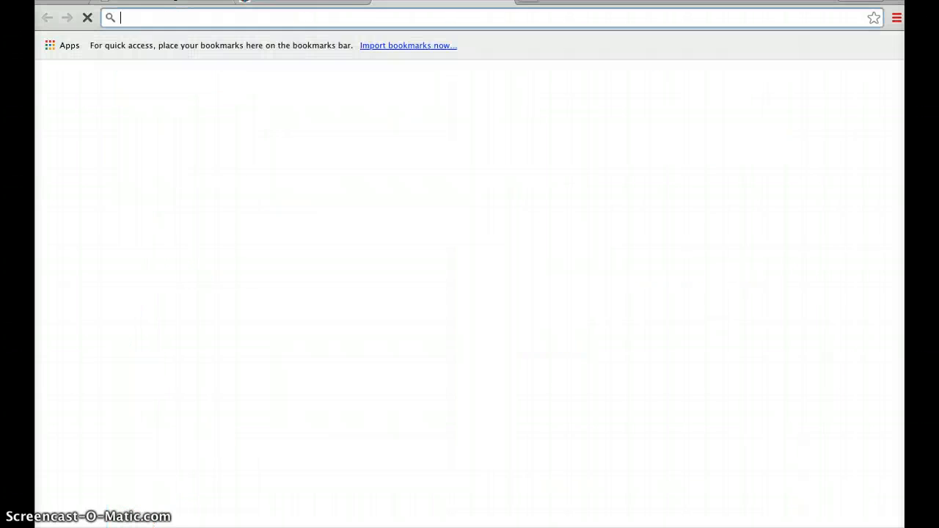
type("Wise Owl Ceramic Decorative Stool")
key("Return")
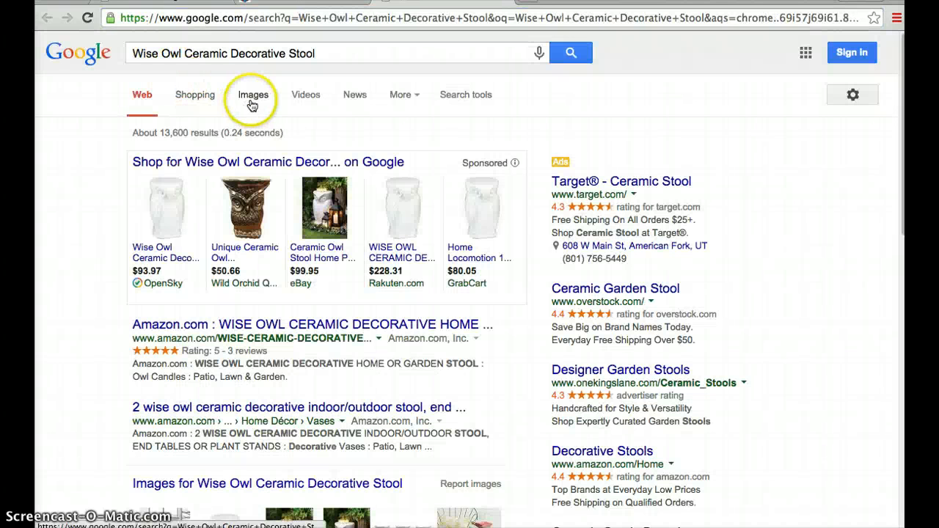
left_click(252, 95)
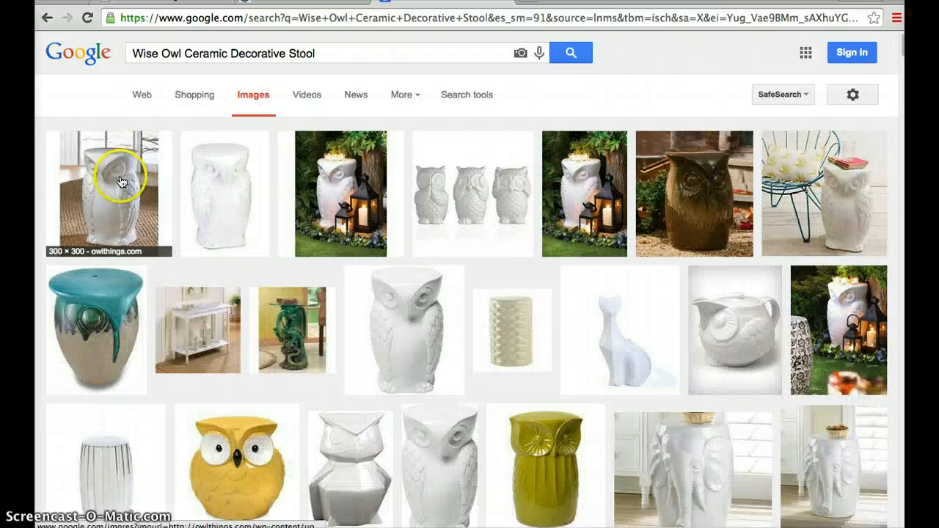
- Run an advanced image search for the stool with the image size limited to larger than 640×480
left_click(851, 96)
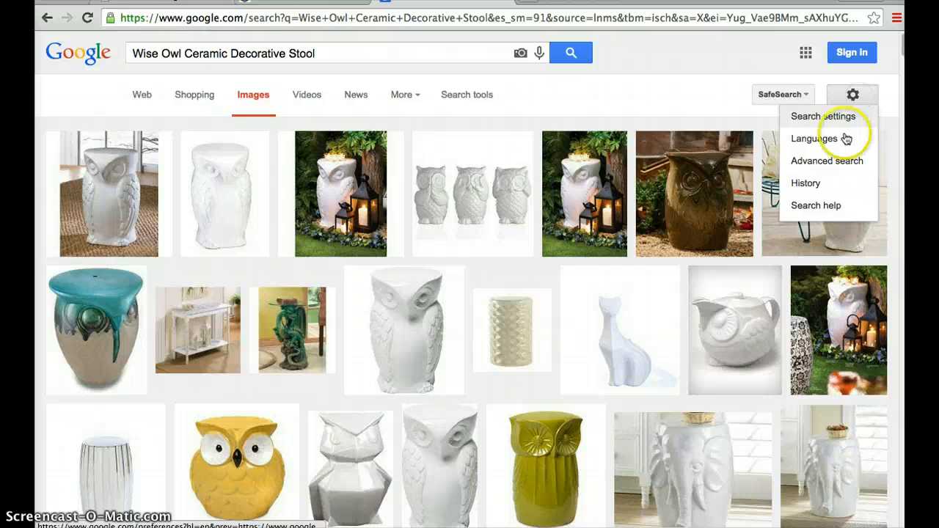
left_click(836, 160)
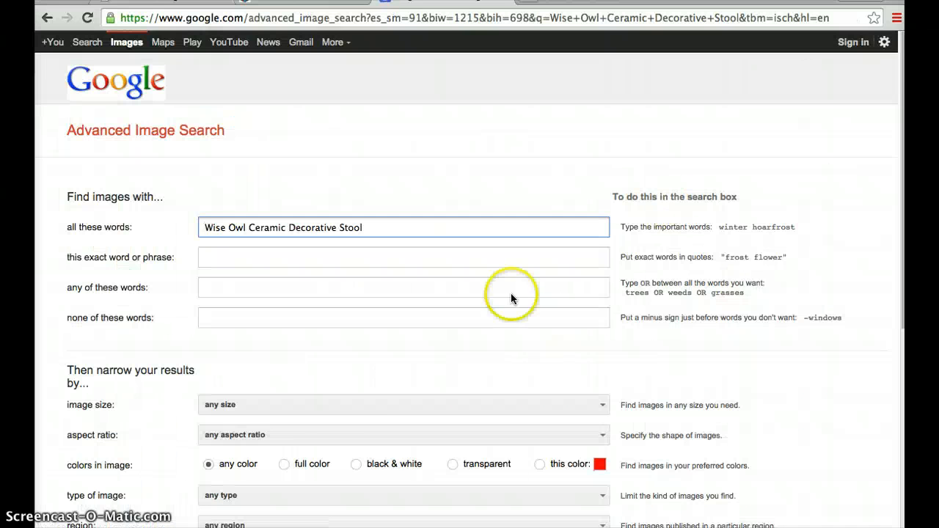
left_click(270, 405)
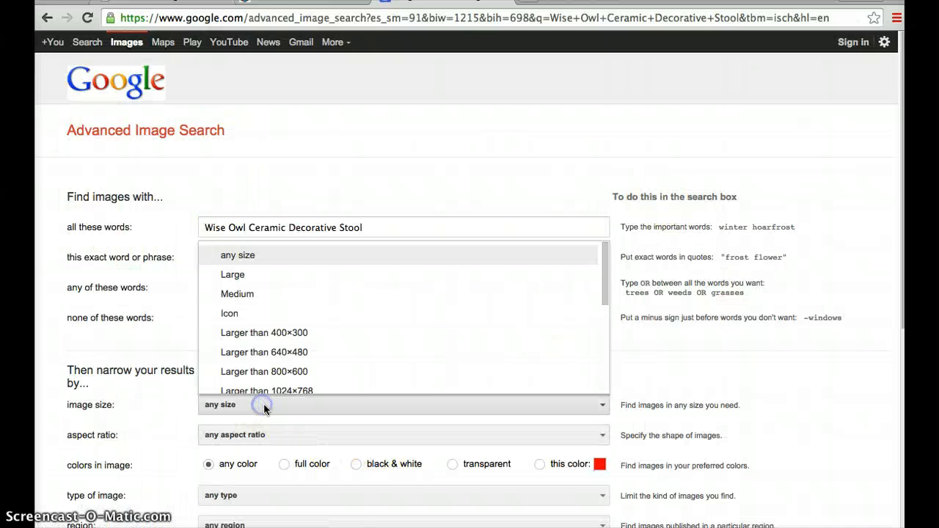
left_click(268, 344)
scroll(605, 436, "down", 5)
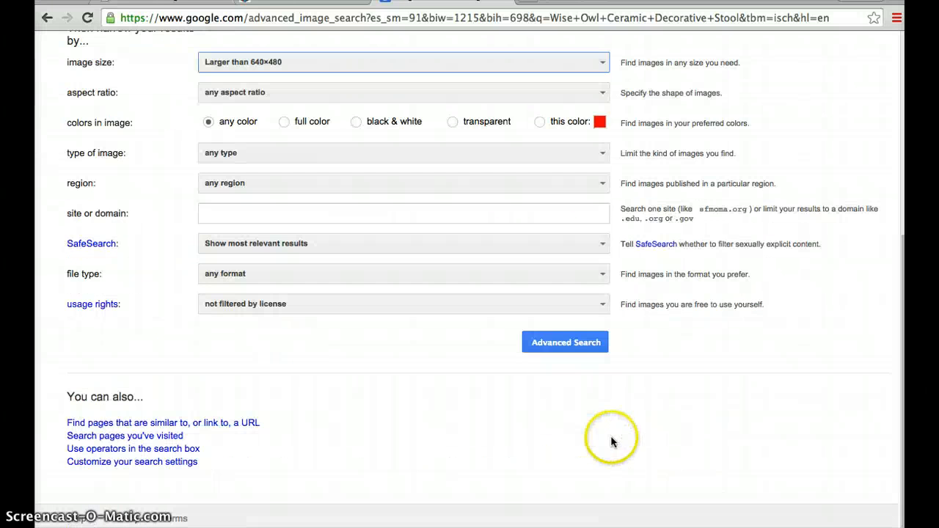
left_click(567, 343)
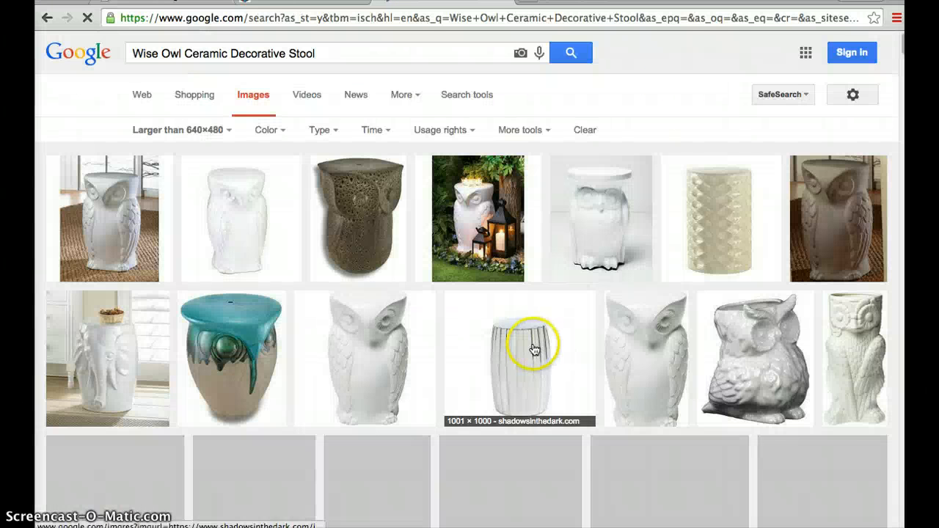
- Open the first matching white owl stool result and save its image to Downloads as owl-decorative-stool
left_click(105, 222)
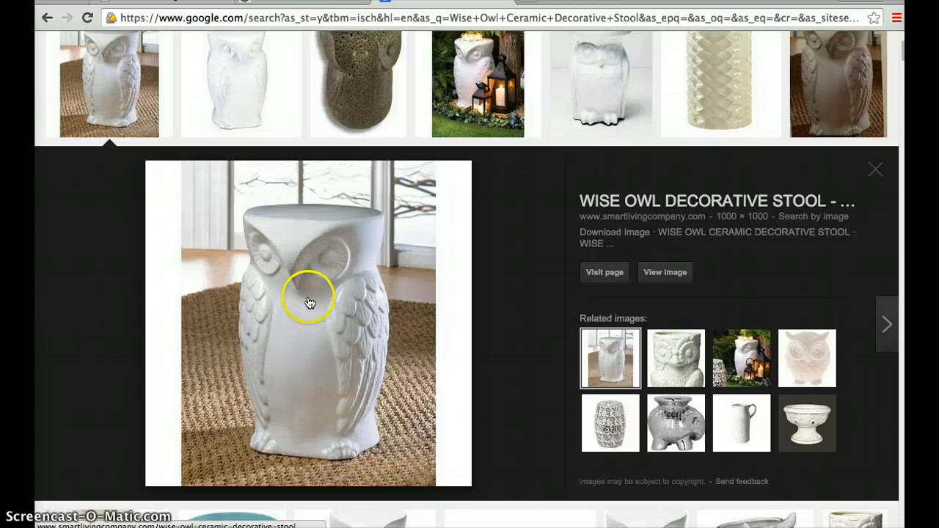
right_click(331, 312)
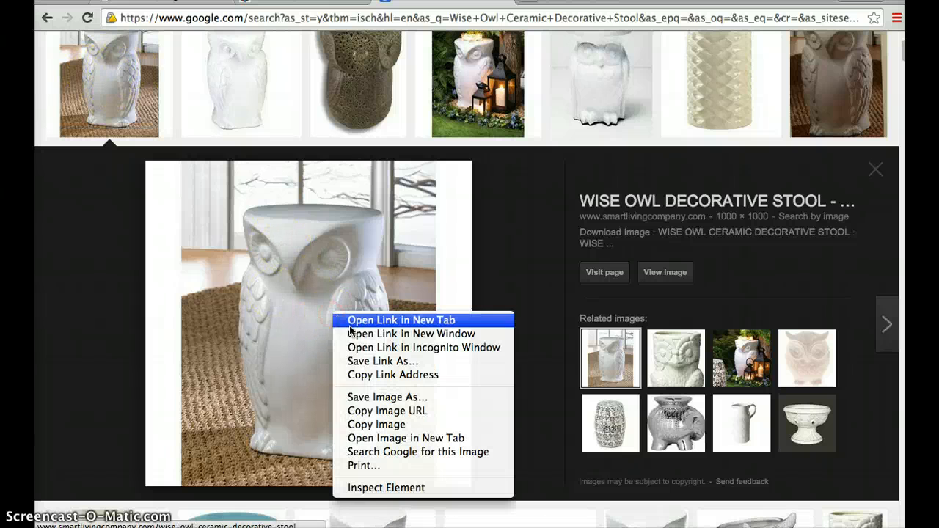
left_click(384, 398)
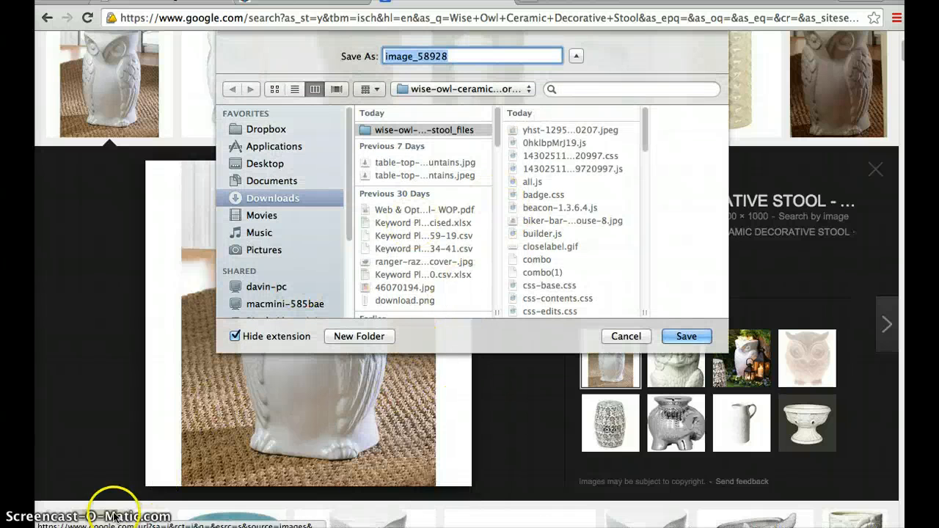
key("Return")
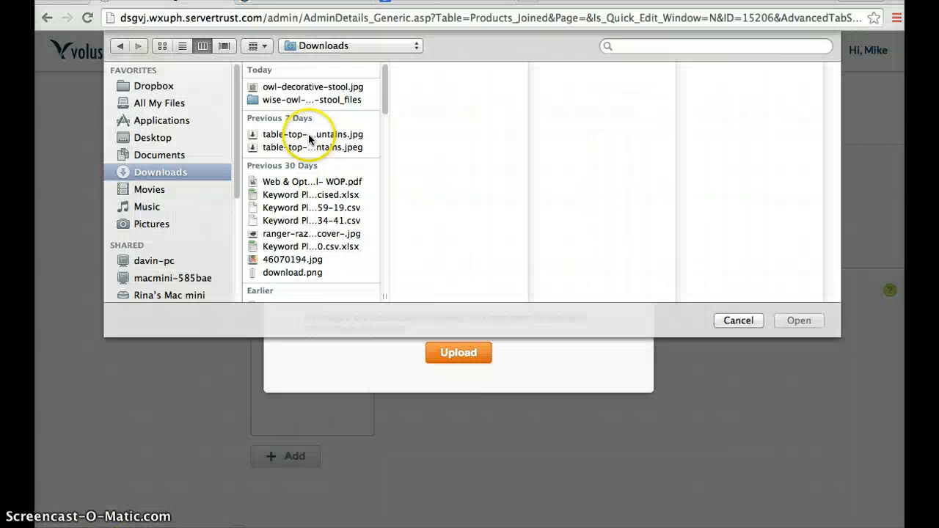
- Select owl-decorative-stool.jpg from Downloads in the Volusion file chooser and upload it as the product image
left_click(281, 87)
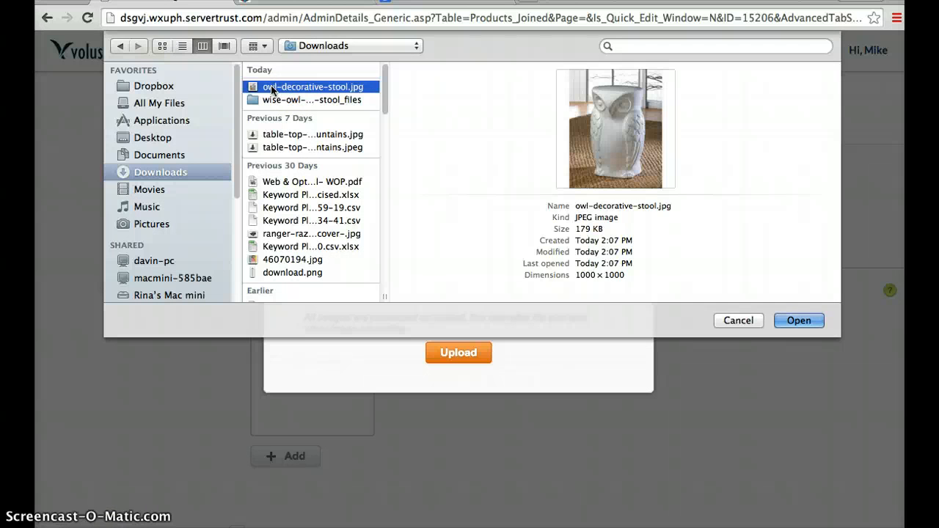
left_click(282, 86)
double_click(282, 86)
left_click(455, 353)
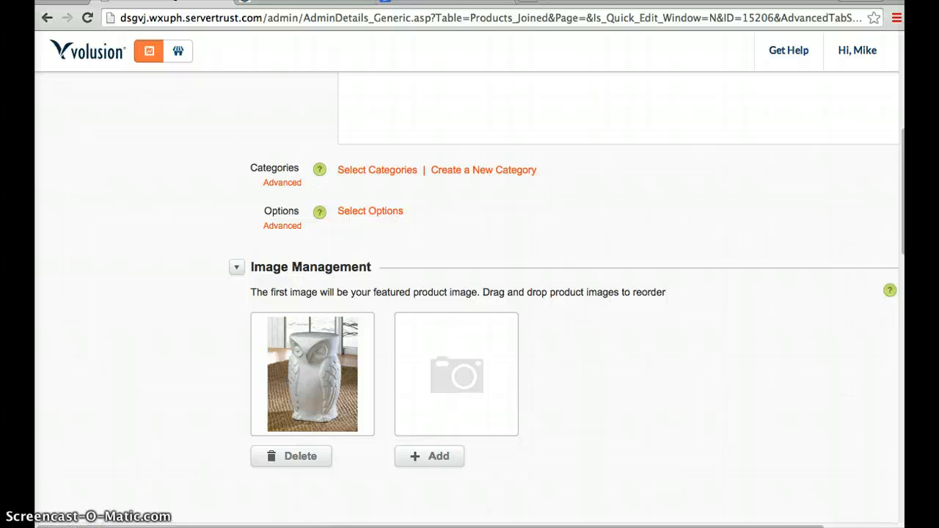
- Place the cursor in the stool's empty Description field and save the product
scroll(377, 356, "up", 5)
left_click(396, 269)
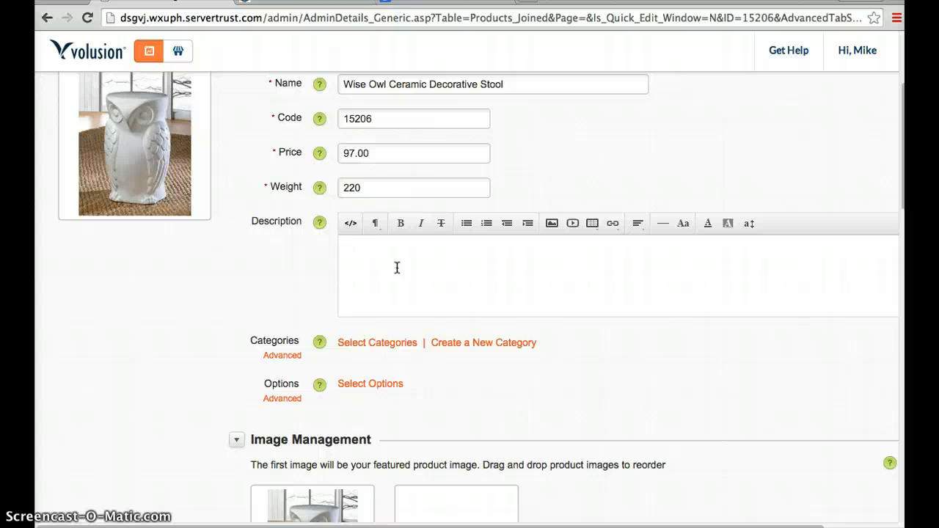
left_click(378, 266)
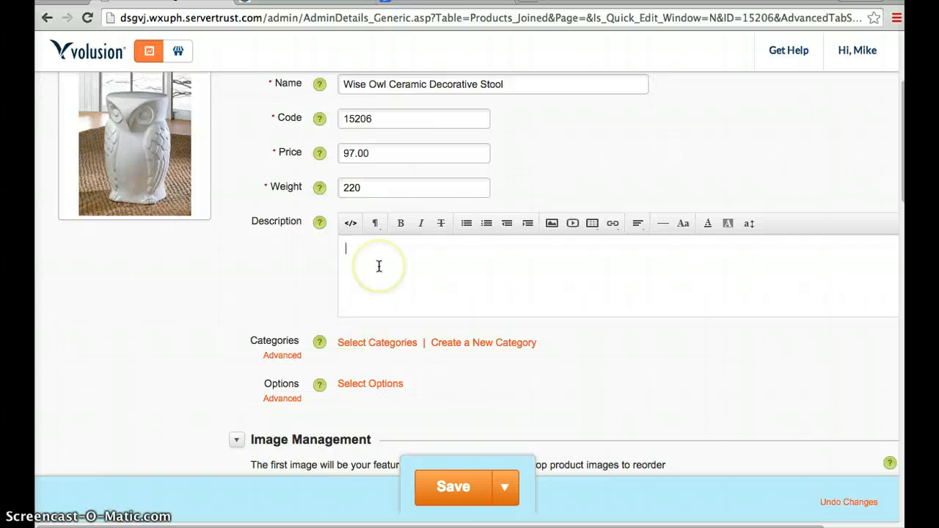
left_click(454, 488)
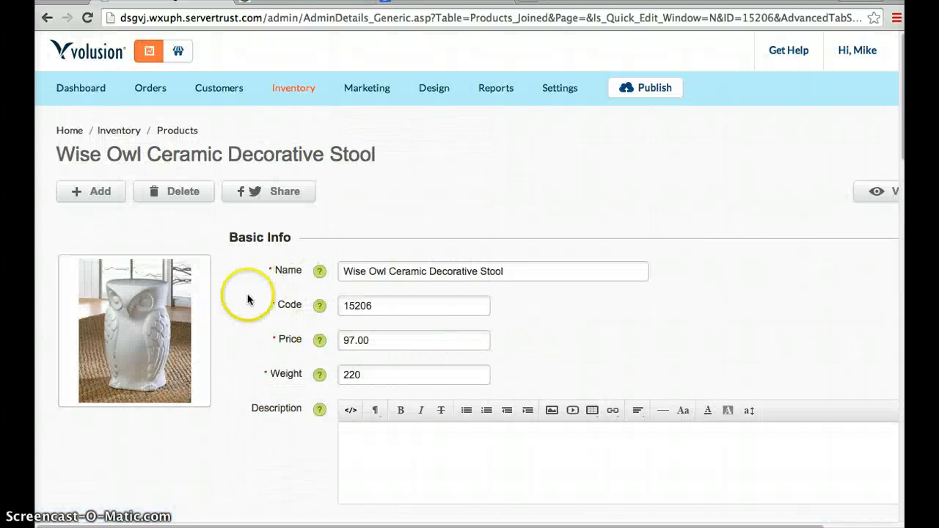
- Open the category selection for the Wise Owl Ceramic Decorative Stool
scroll(236, 355, "down", 4)
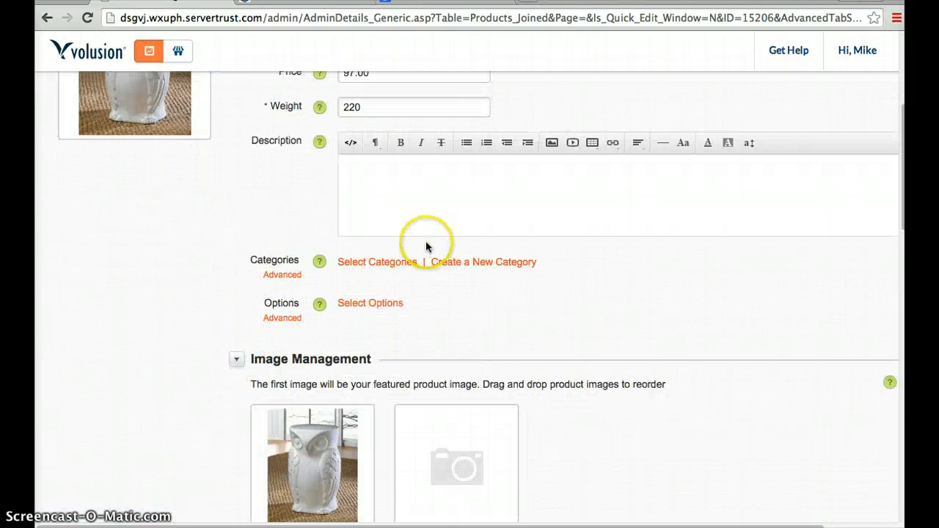
left_click(368, 264)
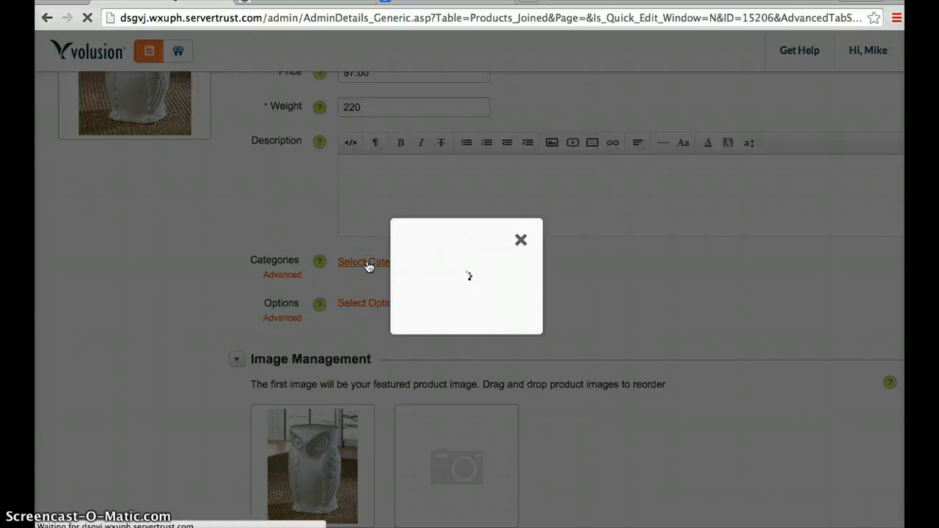